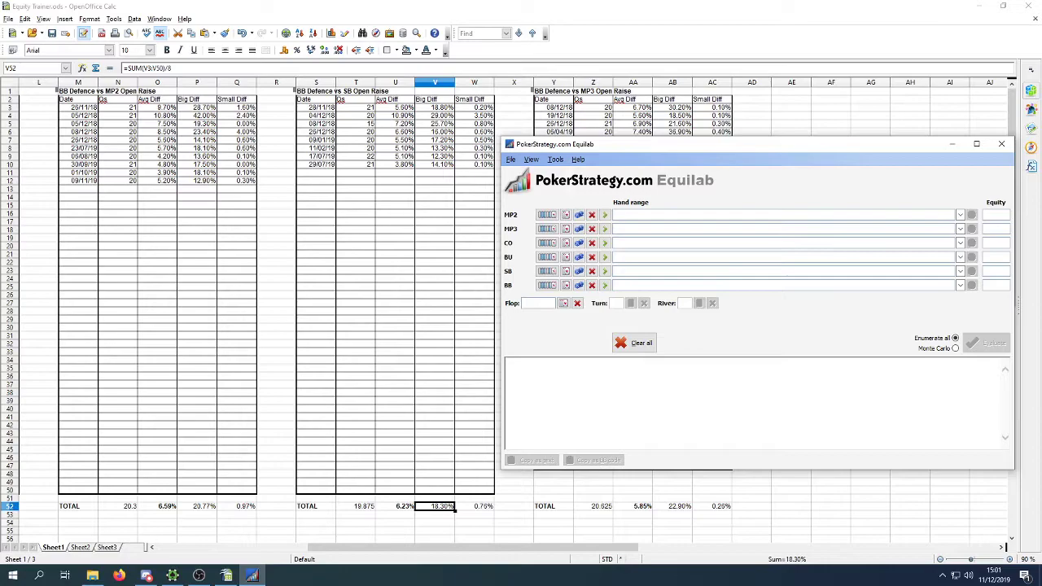
mouse_move(171, 575)
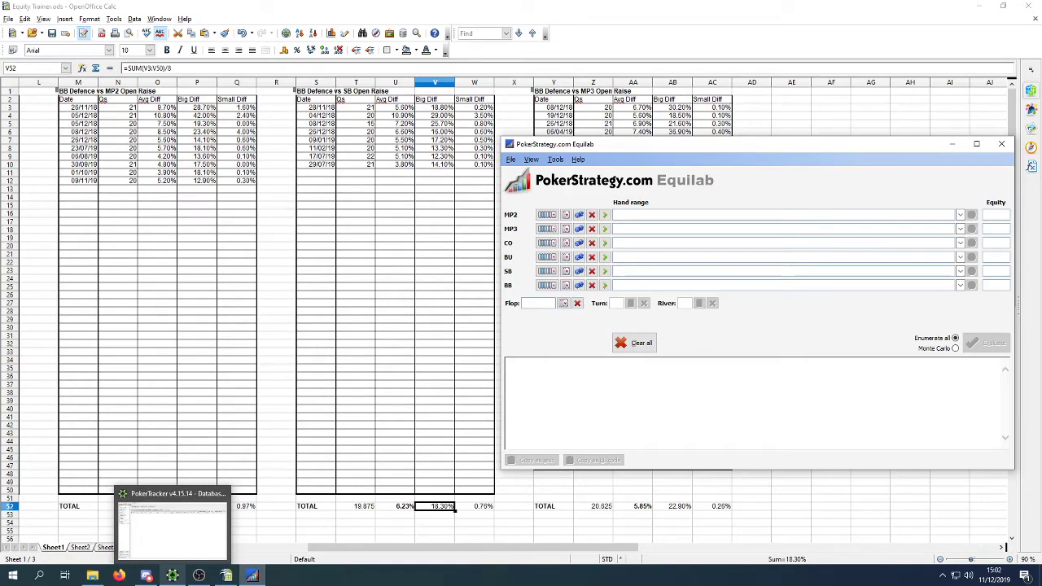
left_click(172, 527)
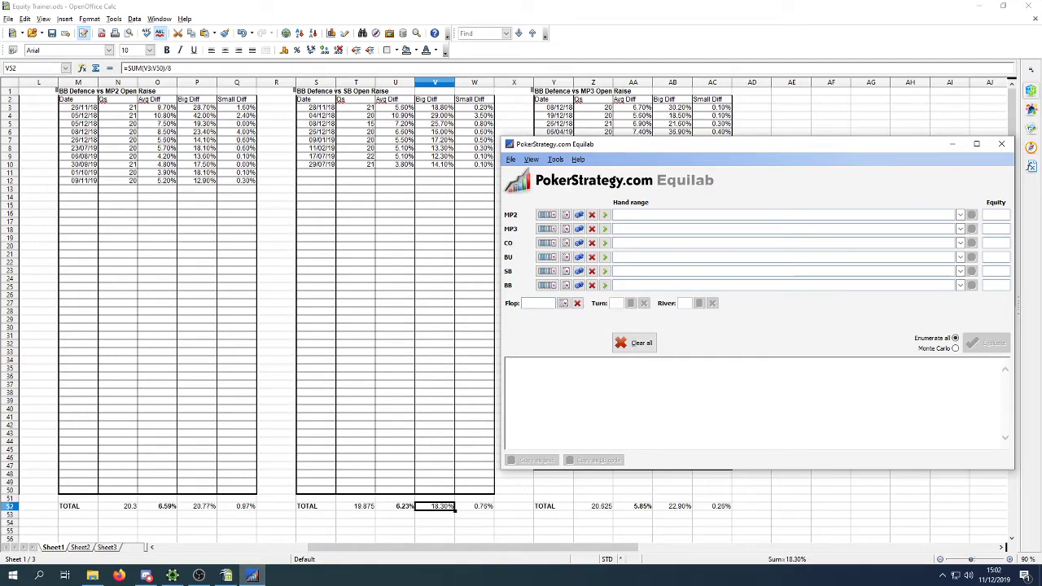
Set the MP2 hand range to JJ+, AKs and AKo.
left_click(545, 214)
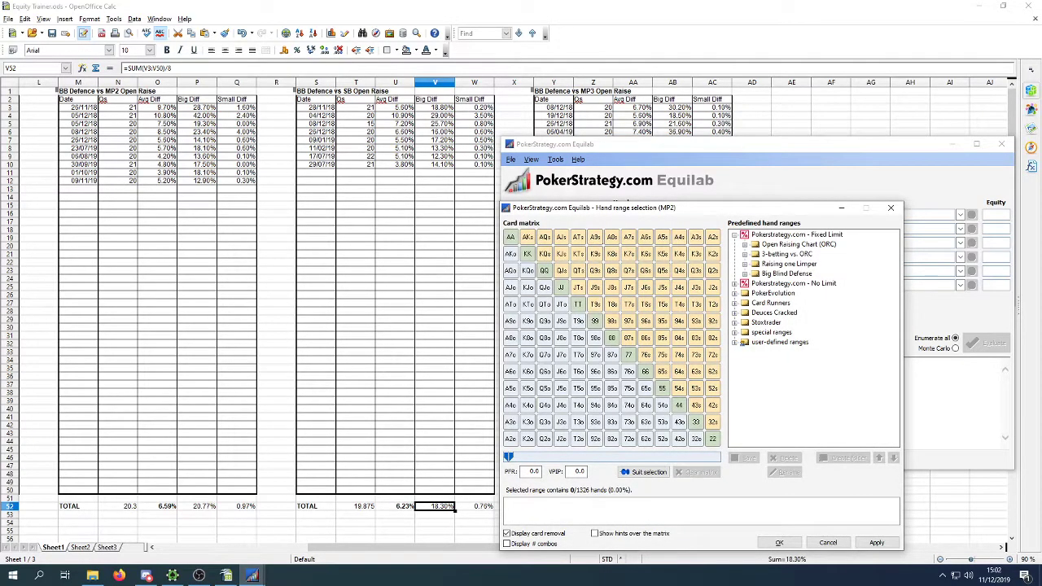
left_click_drag(632, 208, 710, 177)
left_click(587, 205)
left_click(604, 222)
left_click(621, 239)
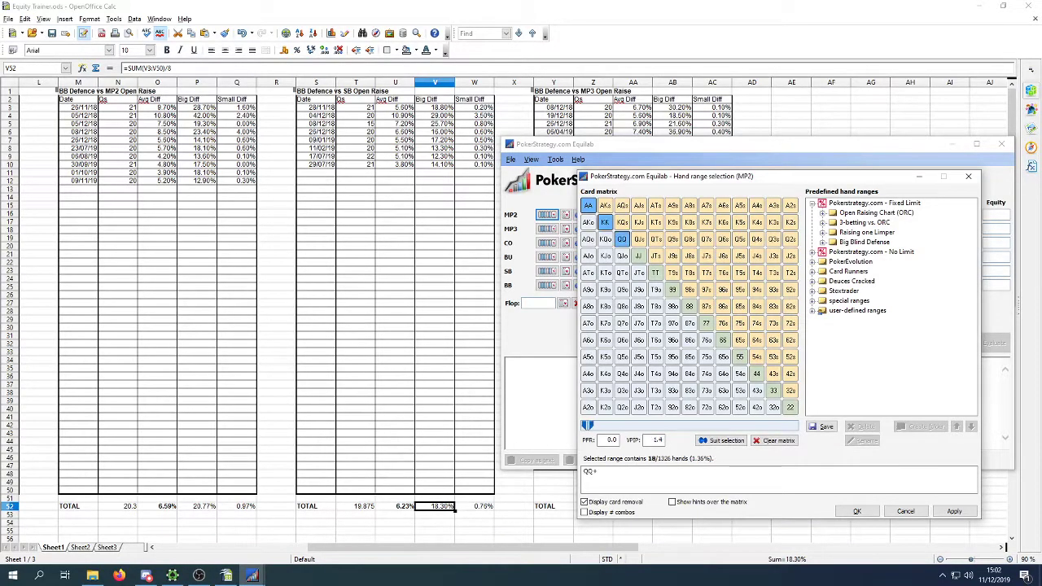
left_click(638, 256)
left_click(605, 205)
left_click(588, 222)
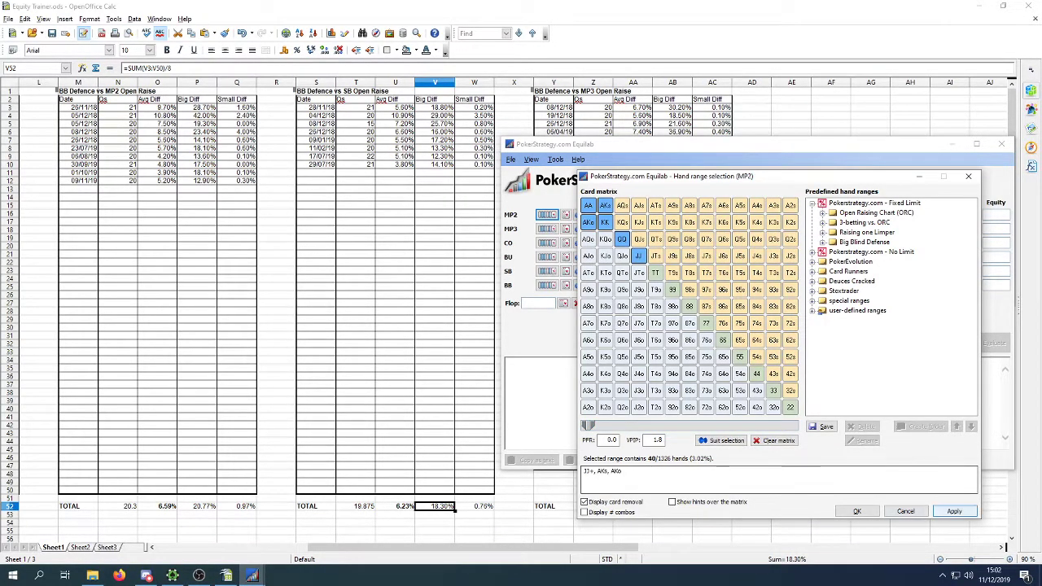
left_click(953, 511)
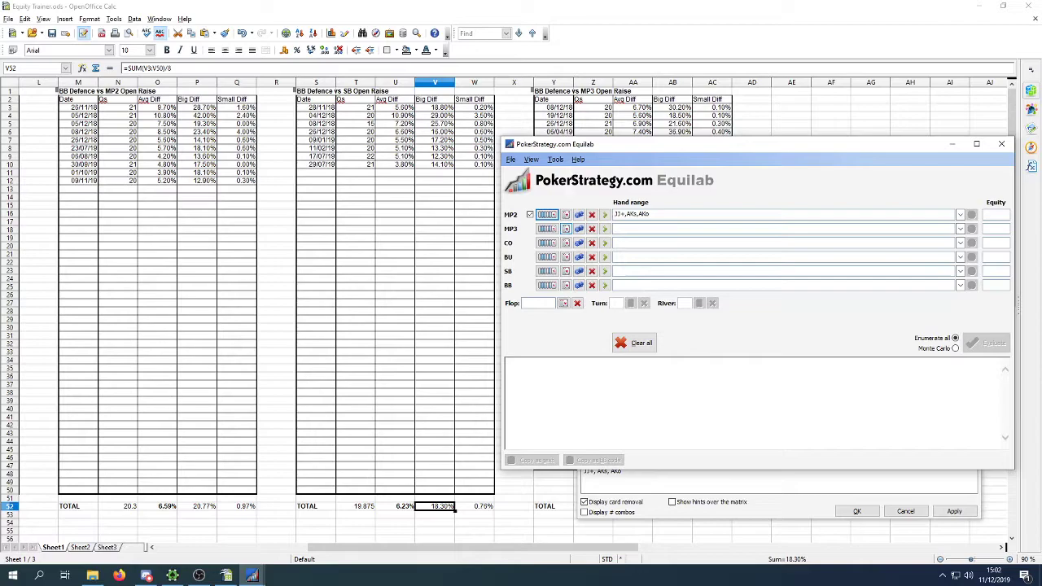
Set the MP3 hand range to AKo and evaluate its equity against the MP2 range.
left_click(547, 229)
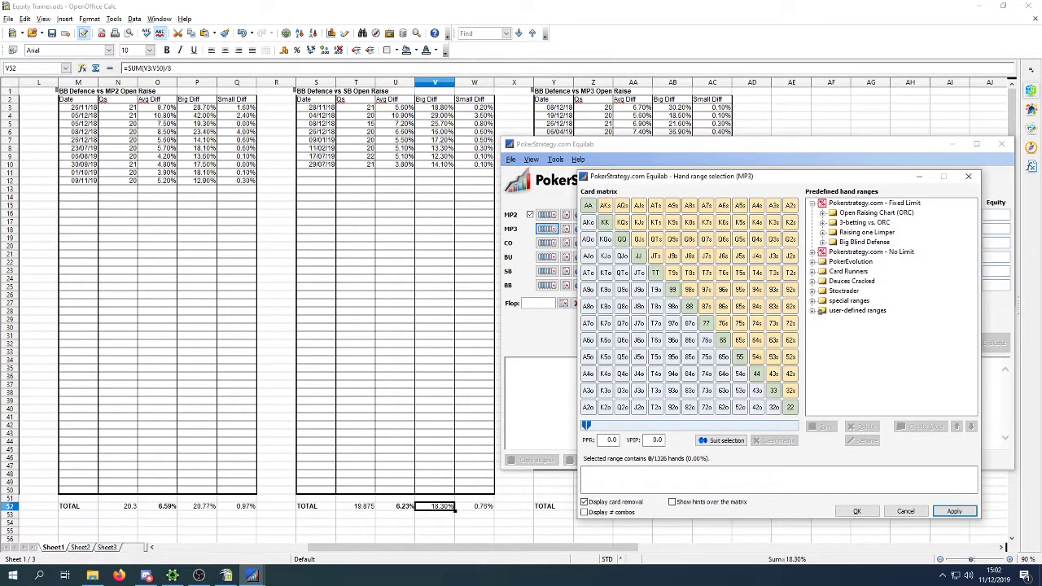
left_click(588, 222)
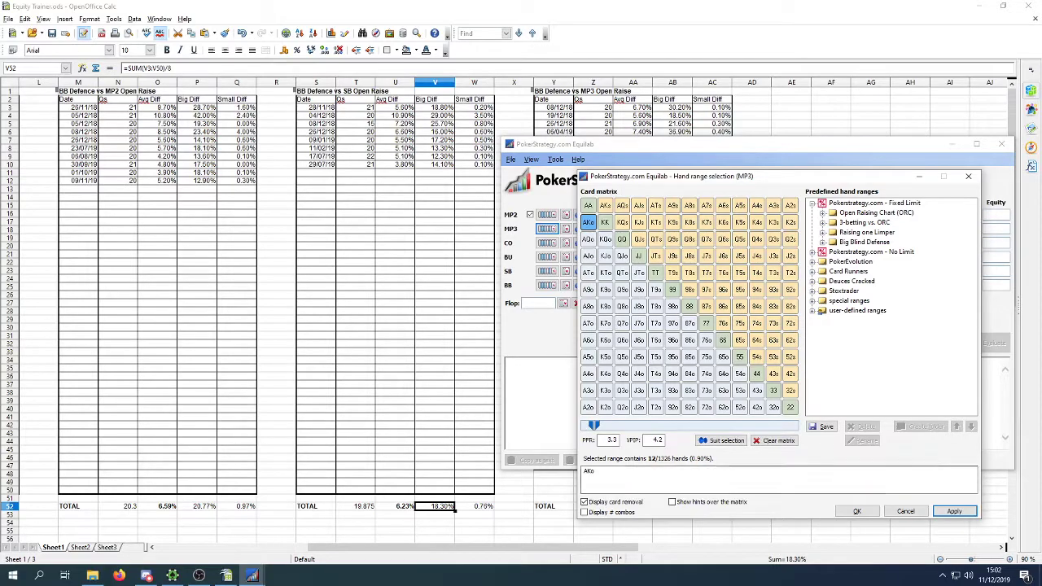
left_click(954, 511)
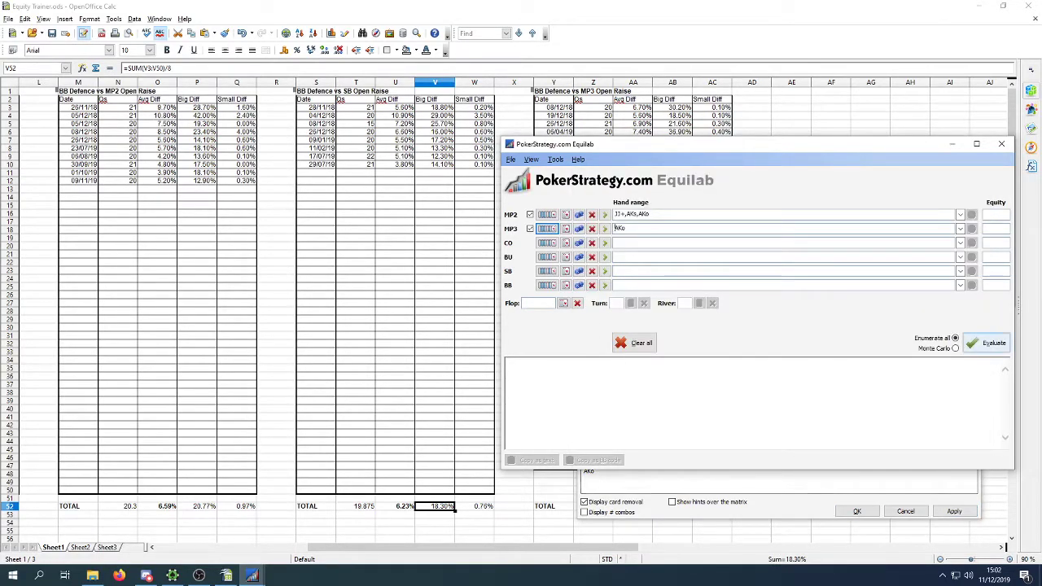
left_click(986, 343)
left_click_drag(1003, 229, 990, 229)
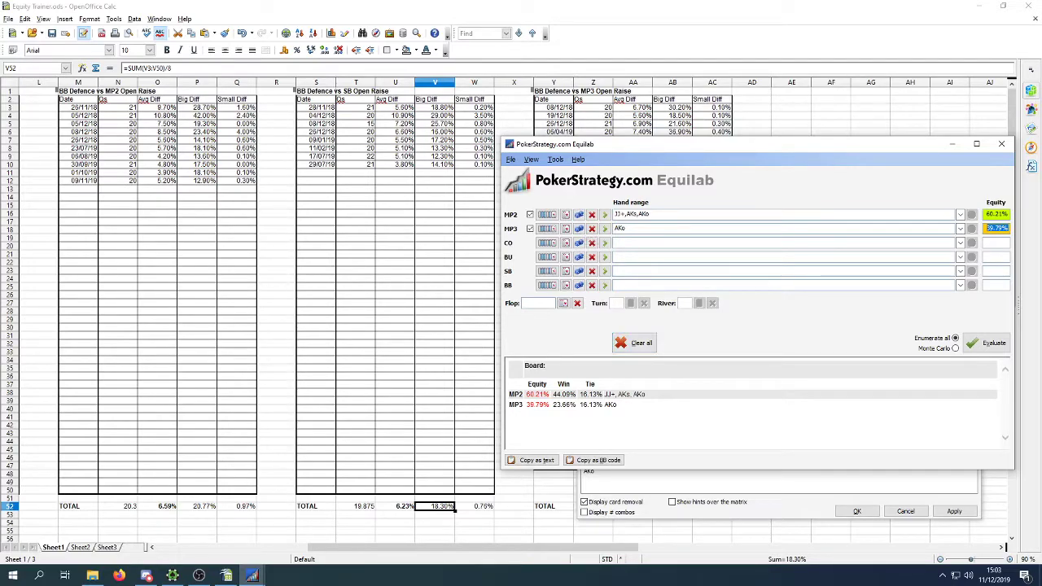
Review the MP2 range without changing it and clear the MP3 hand range.
left_click(544, 214)
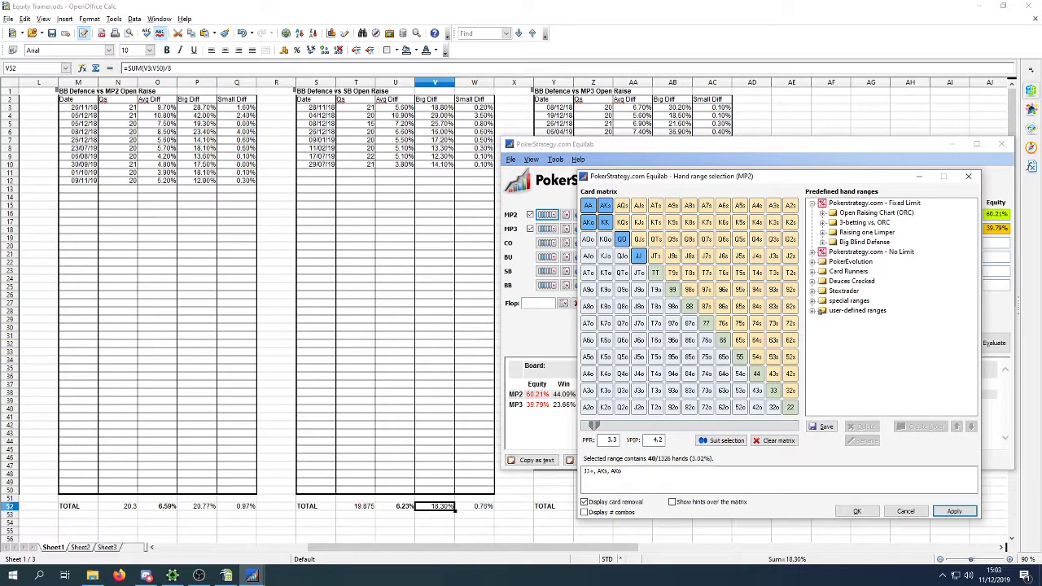
left_click(905, 511)
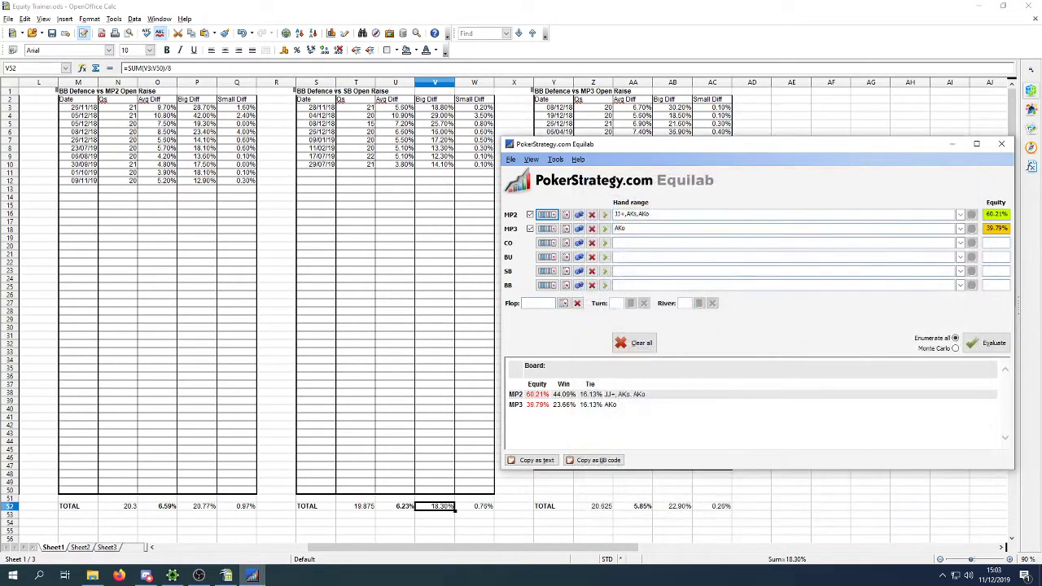
left_click(592, 229)
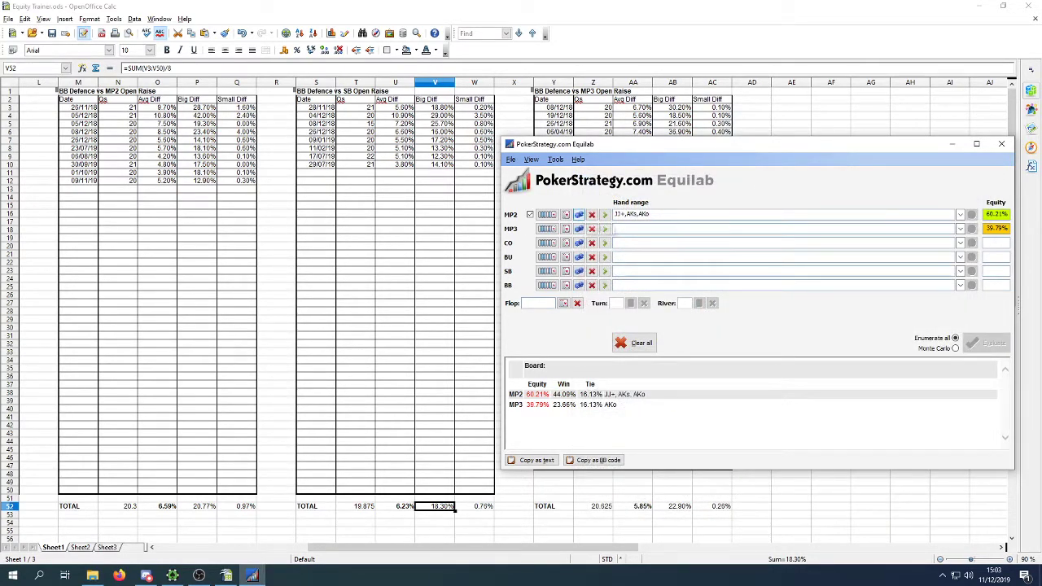
Open the Scenario Analyser and set the villain's range to 77+, A9s+, KTs+, QTs+, AJo+, KQo.
left_click(555, 159)
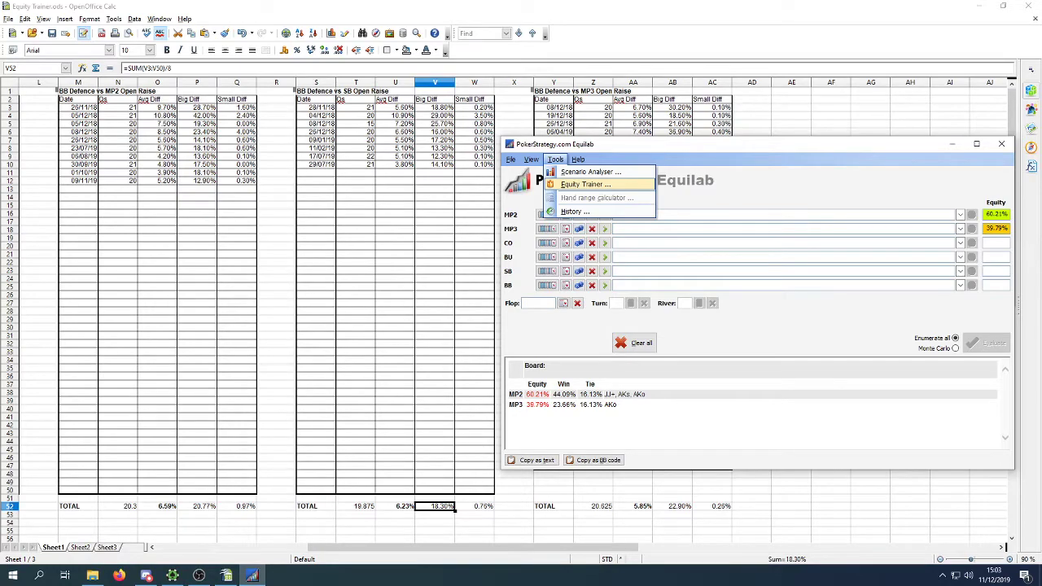
left_click(590, 171)
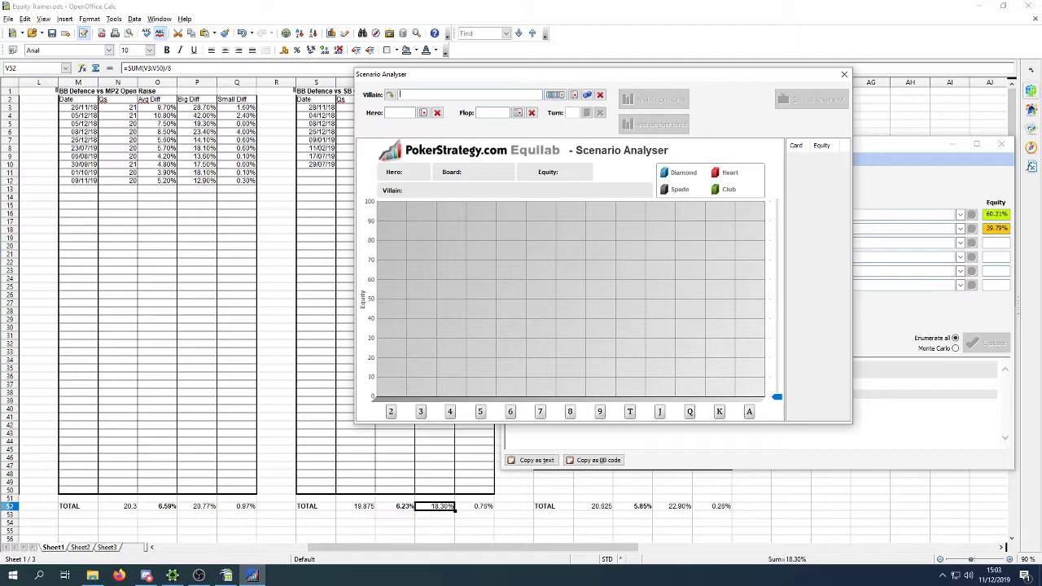
left_click(423, 112)
left_click(552, 126)
left_click(555, 94)
left_click_drag(586, 424, 610, 424)
left_click(856, 510)
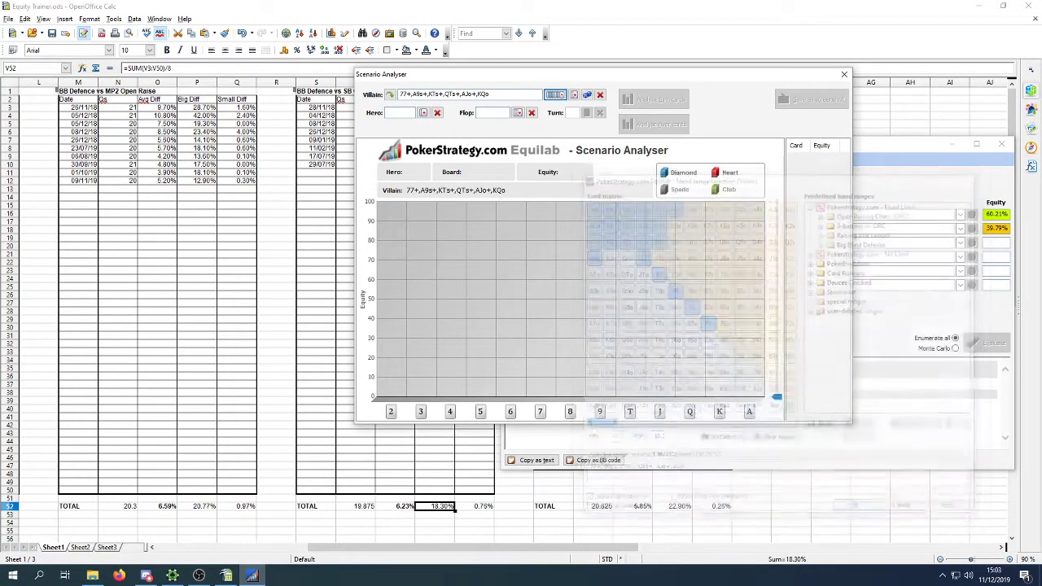
Set the hero's hand to the ten and nine of clubs.
left_click(423, 113)
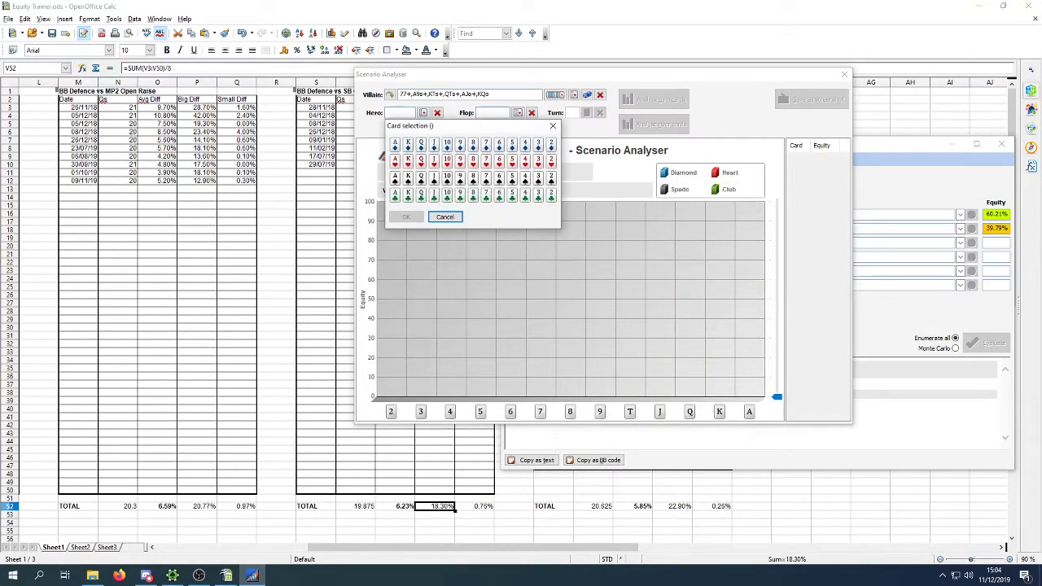
left_click(447, 194)
left_click(460, 194)
left_click(405, 217)
Set the flop to queen of diamonds, ten of hearts and six of clubs.
left_click(517, 112)
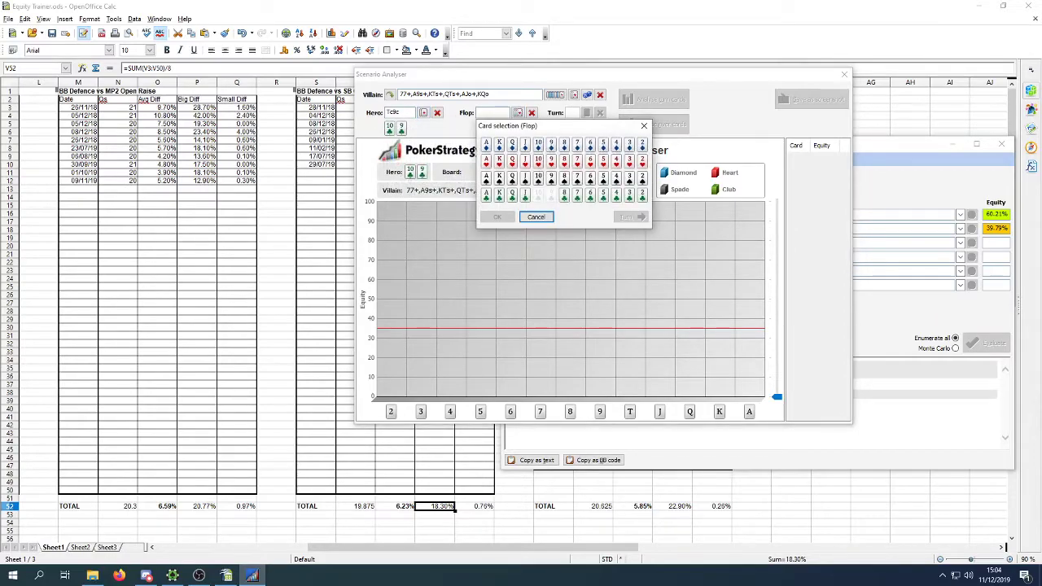
left_click(538, 160)
left_click(590, 161)
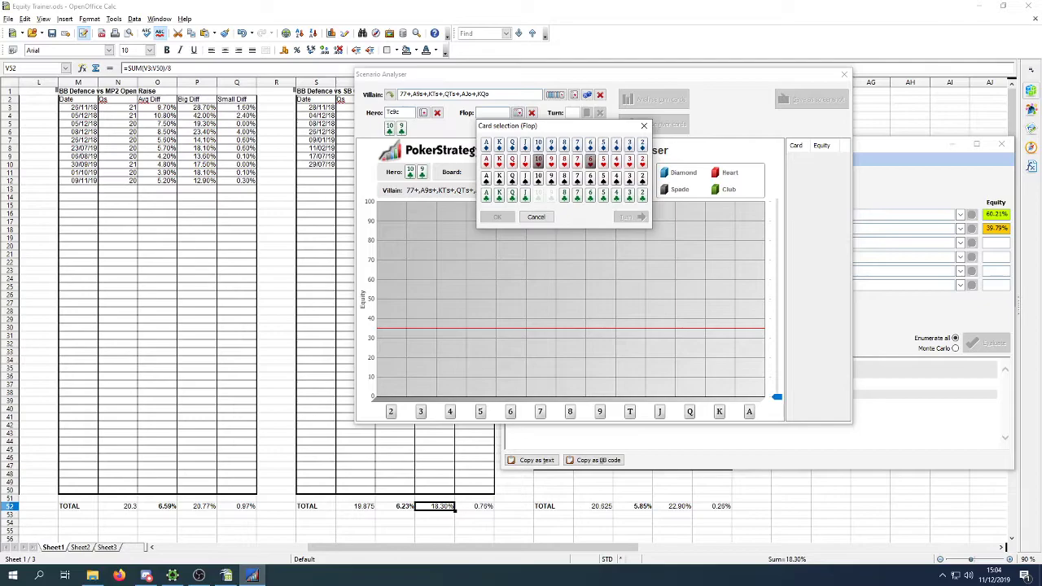
left_click(512, 145)
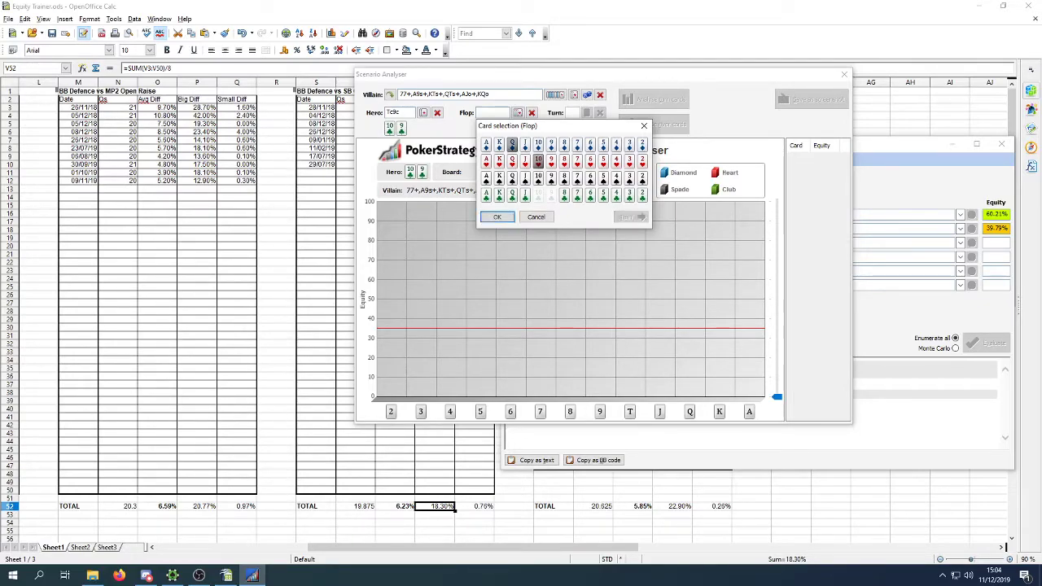
key("Return")
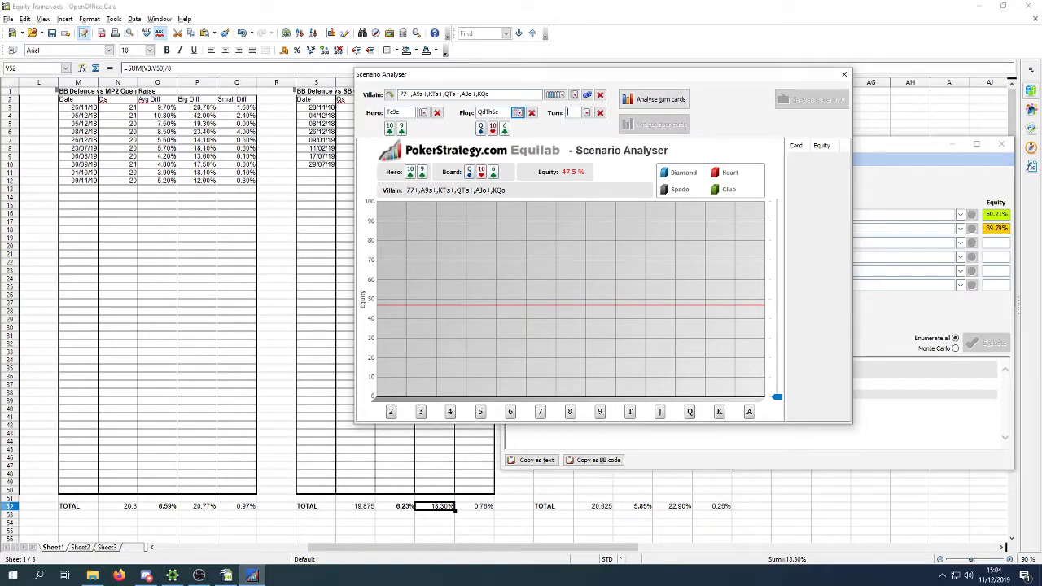
Analyse the turn cards for this hand and flop and look through the card equity list.
left_click(654, 99)
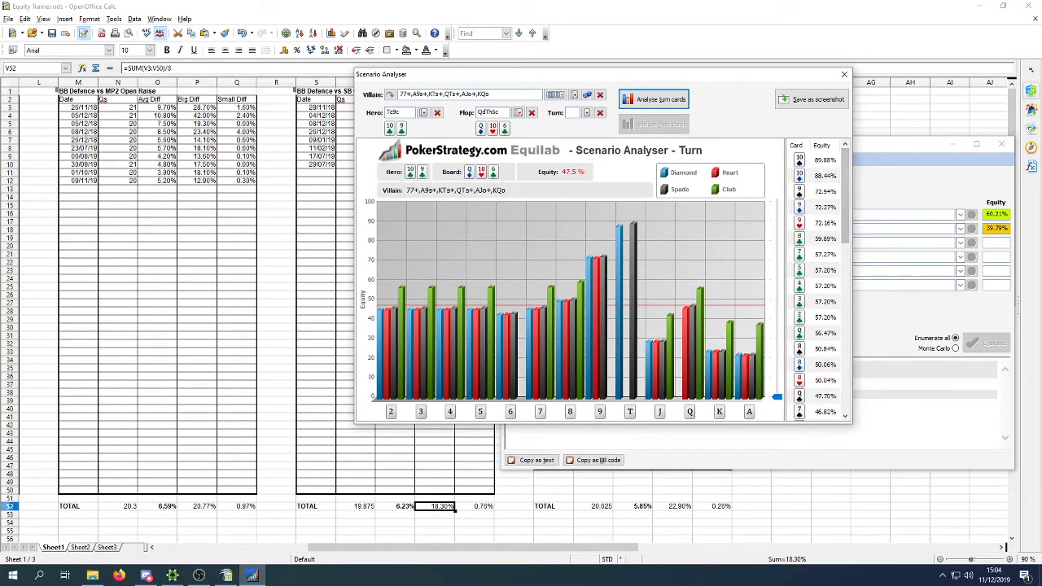
left_click_drag(845, 194, 846, 365)
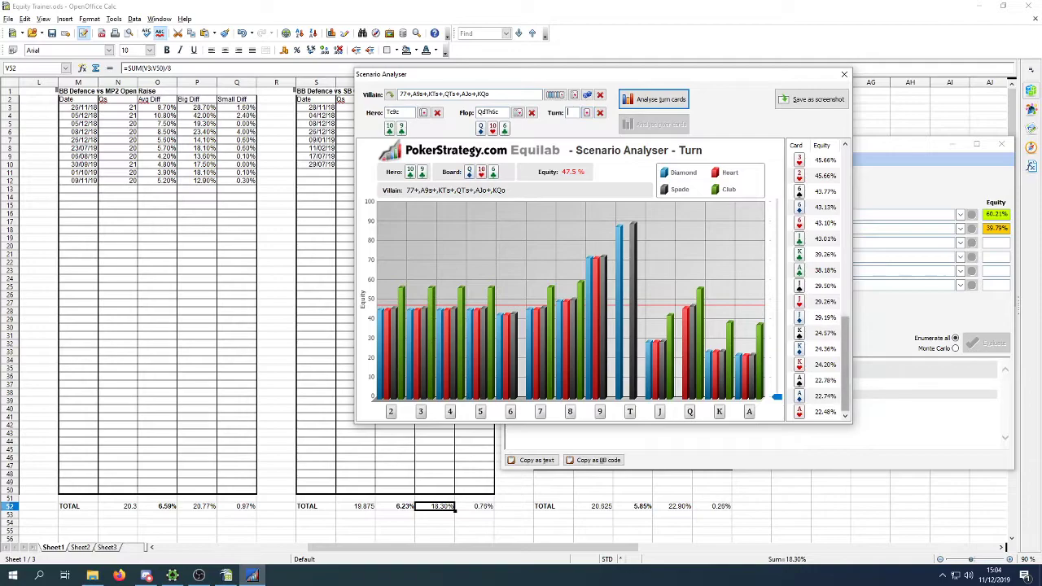
mouse_move(844, 364)
left_mouse_down()
mouse_move(845, 196)
mouse_move(844, 364)
left_mouse_up()
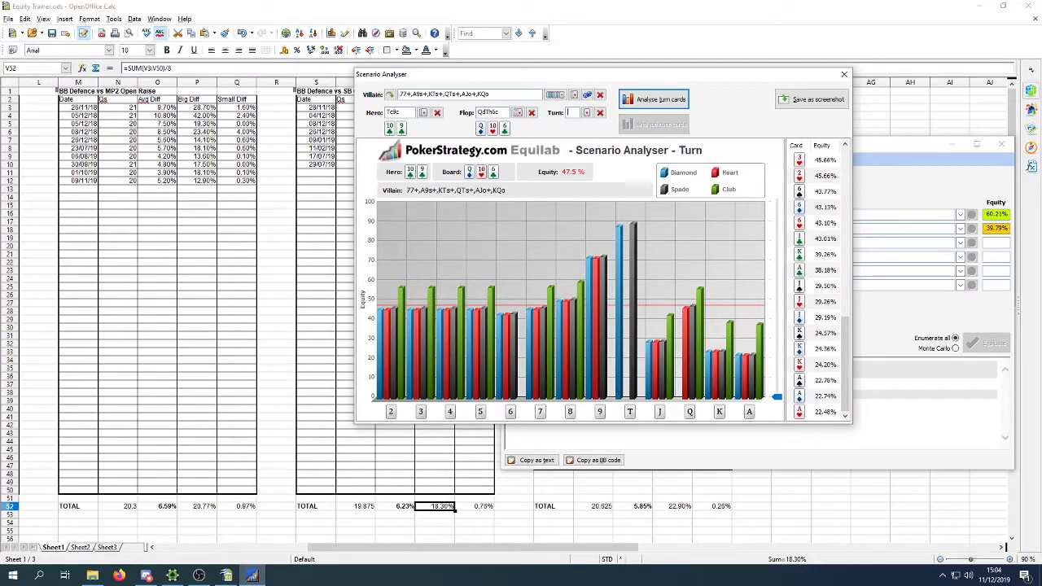
Toggle the club, diamond, spade and heart bars in the turn equity chart to compare the suits.
left_click(723, 189)
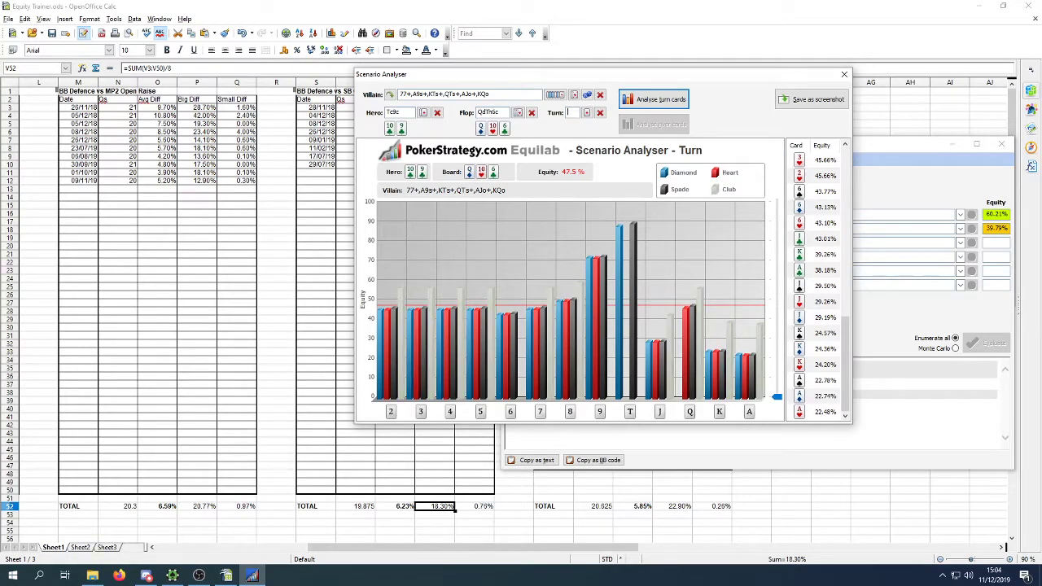
left_click(722, 189)
left_click(676, 172)
left_click(675, 188)
left_click(722, 173)
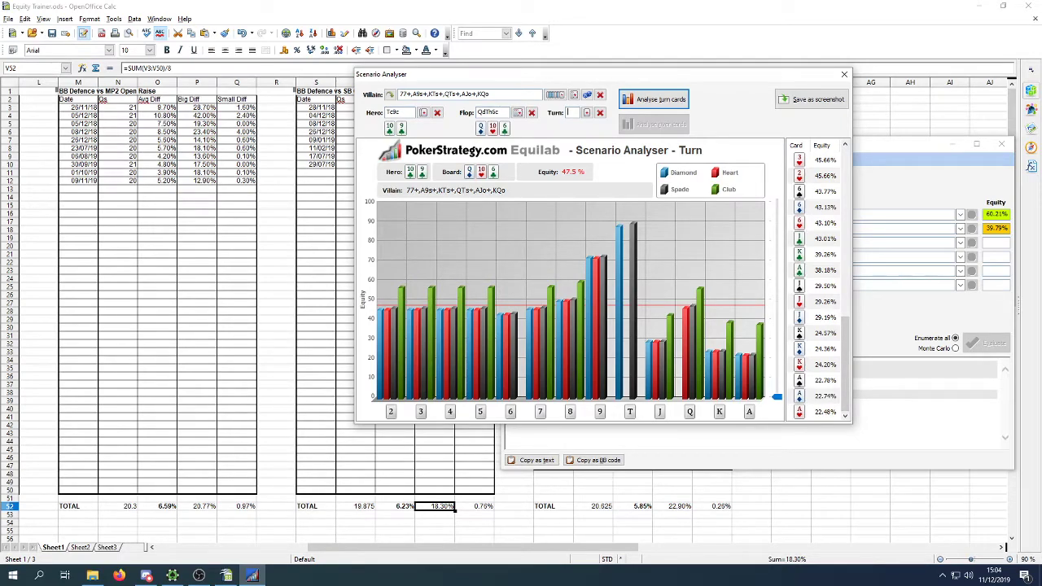
Examine the turn card equity list from best to worst card to see which turns help or hurt the hero's hand.
left_click_drag(845, 364, 845, 335)
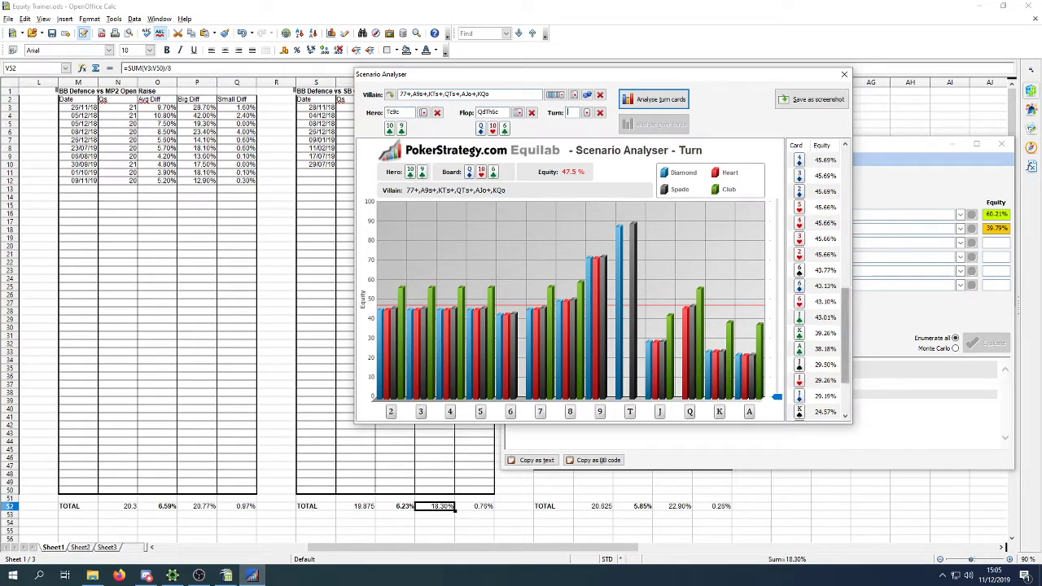
scroll(846, 326, "up", 1)
left_click_drag(845, 319, 845, 196)
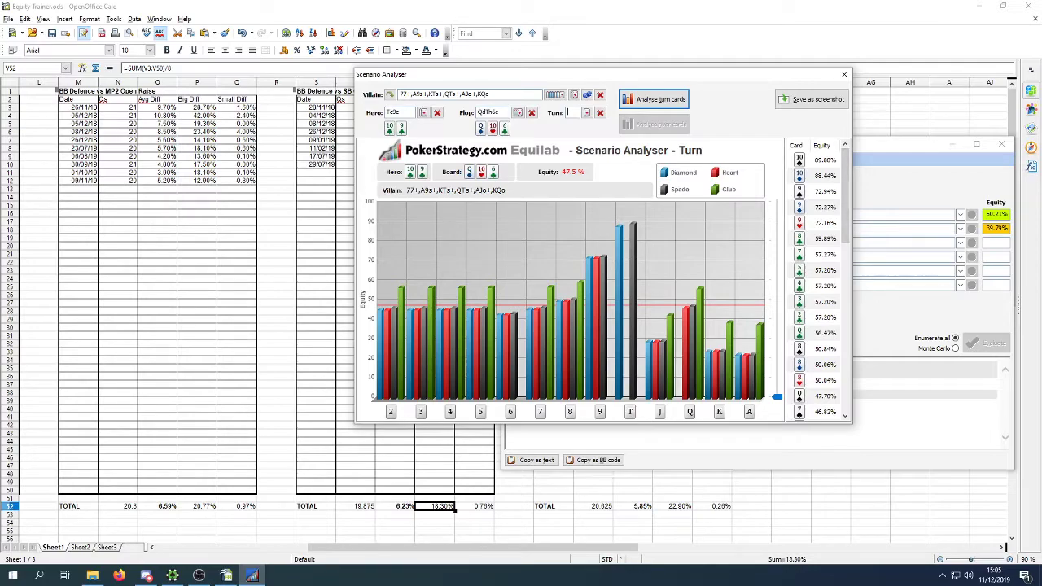
scroll(822, 285, "down", 6)
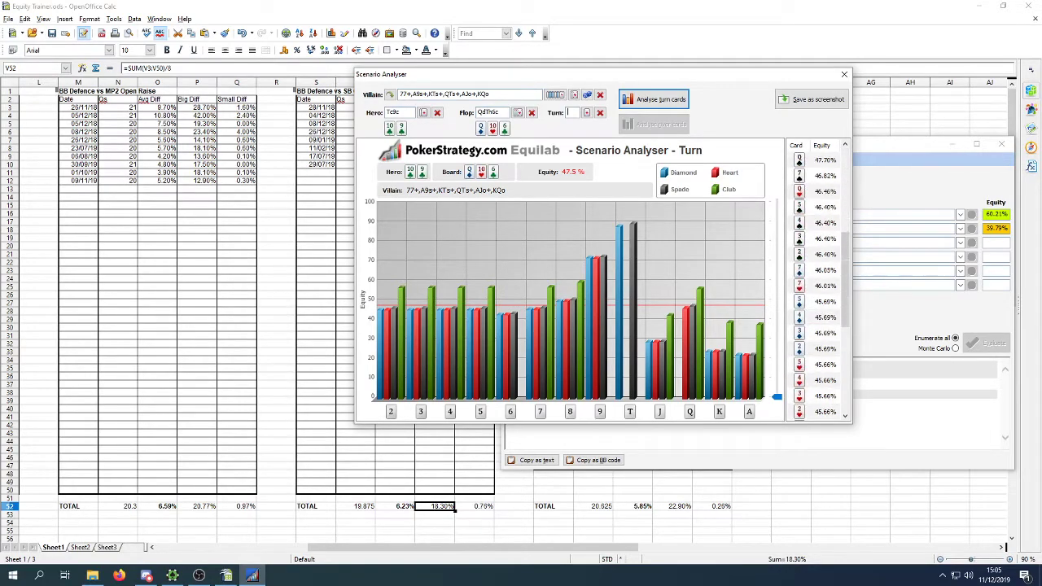
scroll(818, 284, "up", 1)
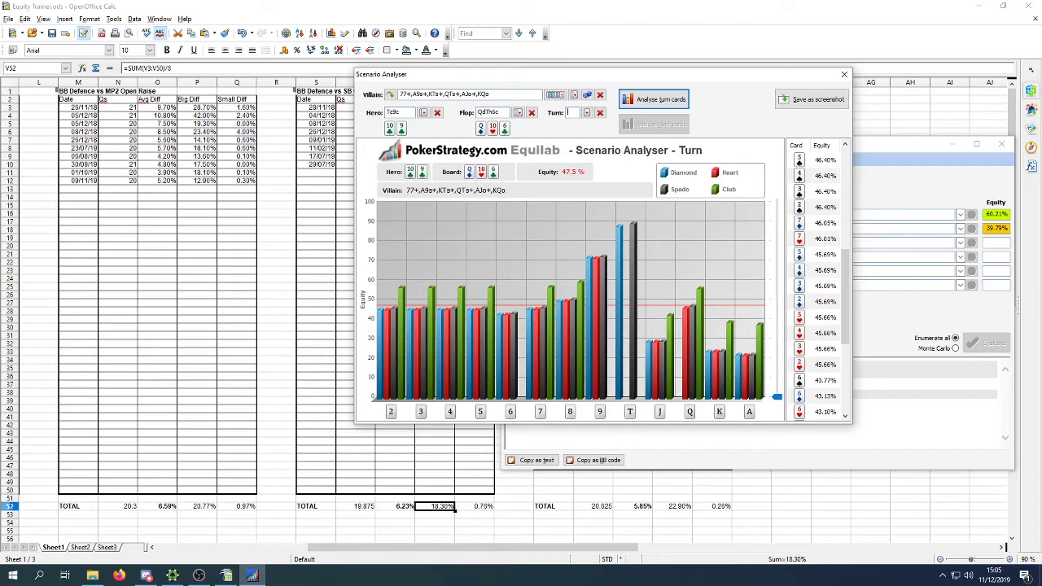
scroll(820, 285, "down", 3)
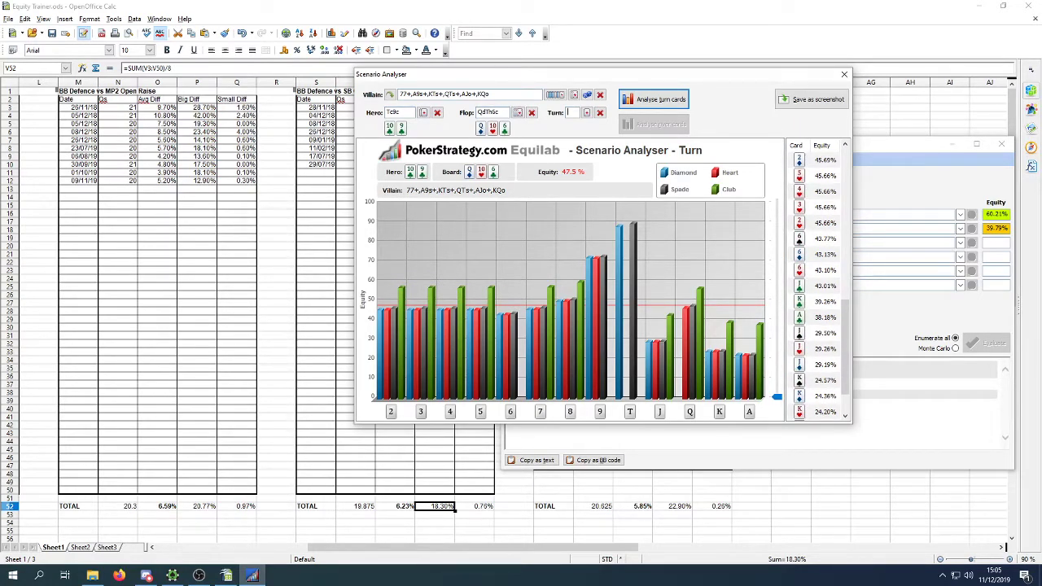
scroll(820, 285, "up", 3)
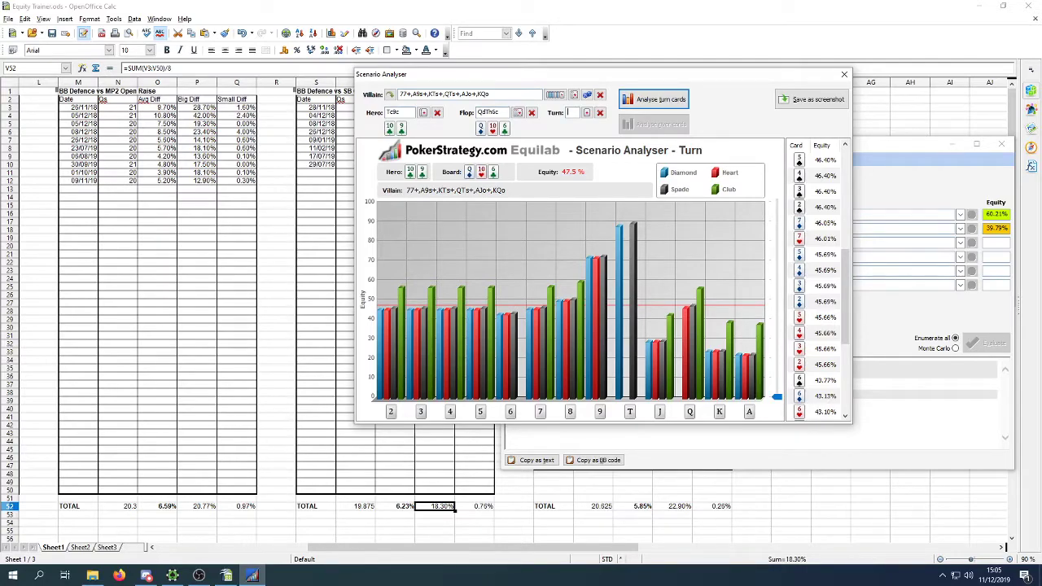
scroll(820, 284, "up", 6)
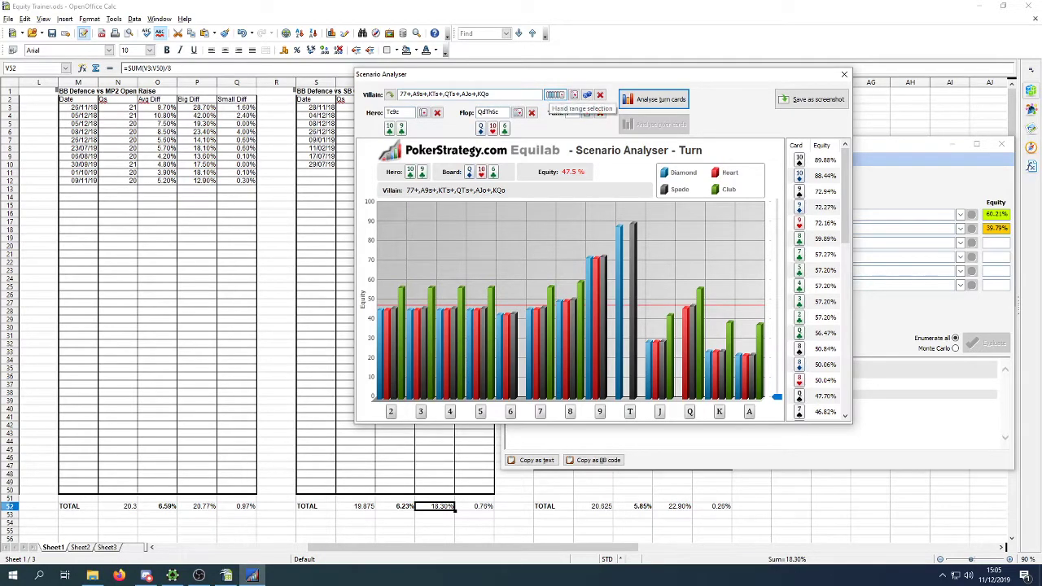
scroll(817, 285, "down", 8)
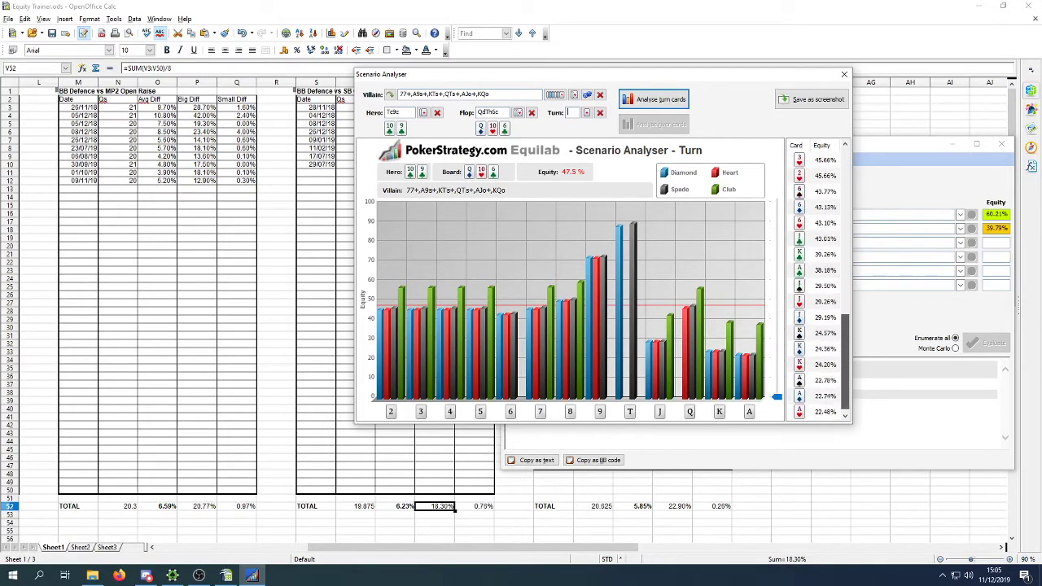
scroll(818, 285, "down", 3)
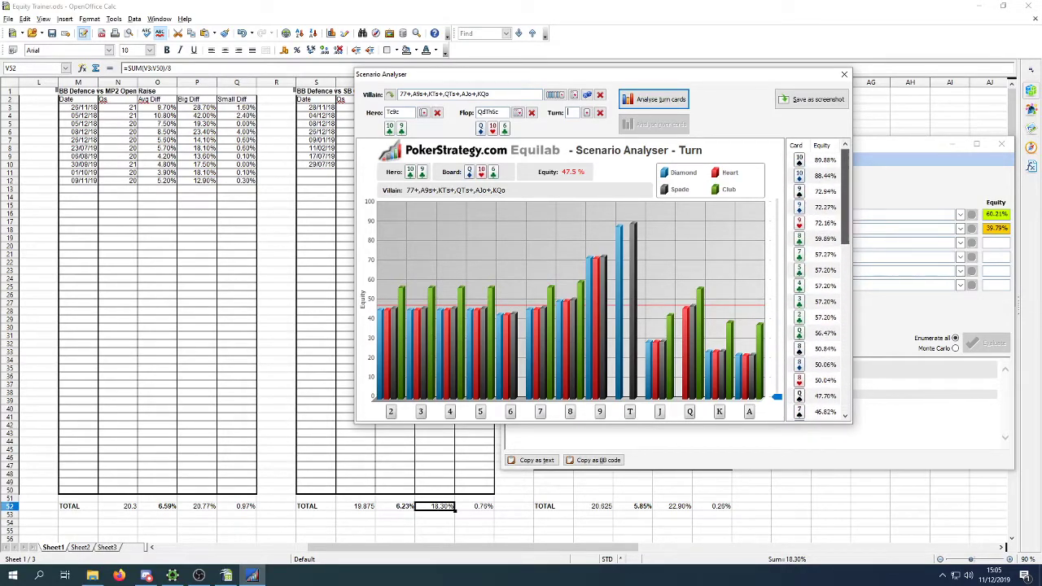
Review the turn card equities from the strongest card down to the weakest and close the Scenario Analyser.
scroll(818, 285, "down", 4)
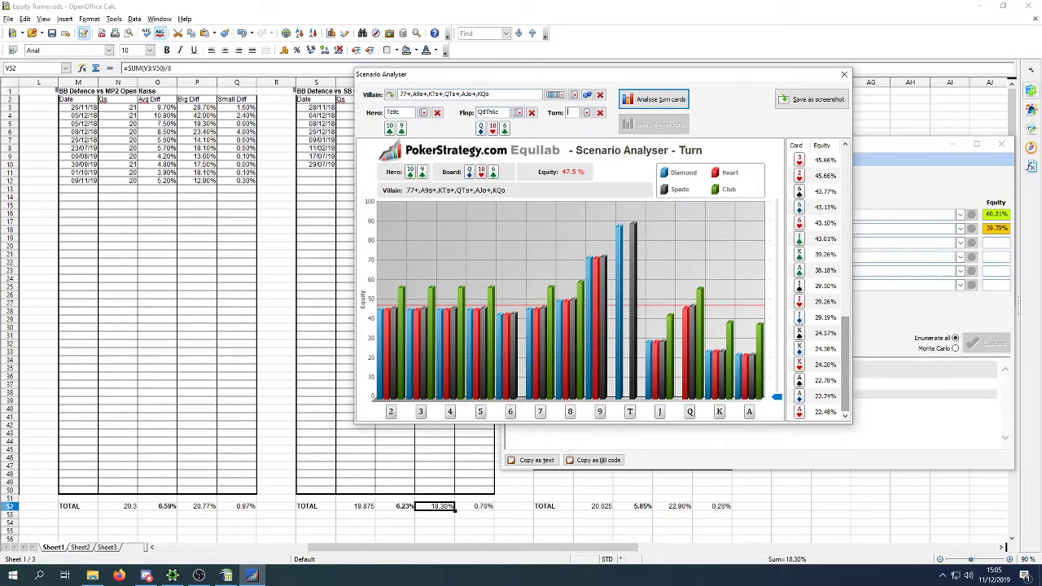
scroll(818, 285, "up", 5)
scroll(818, 285, "up", 2)
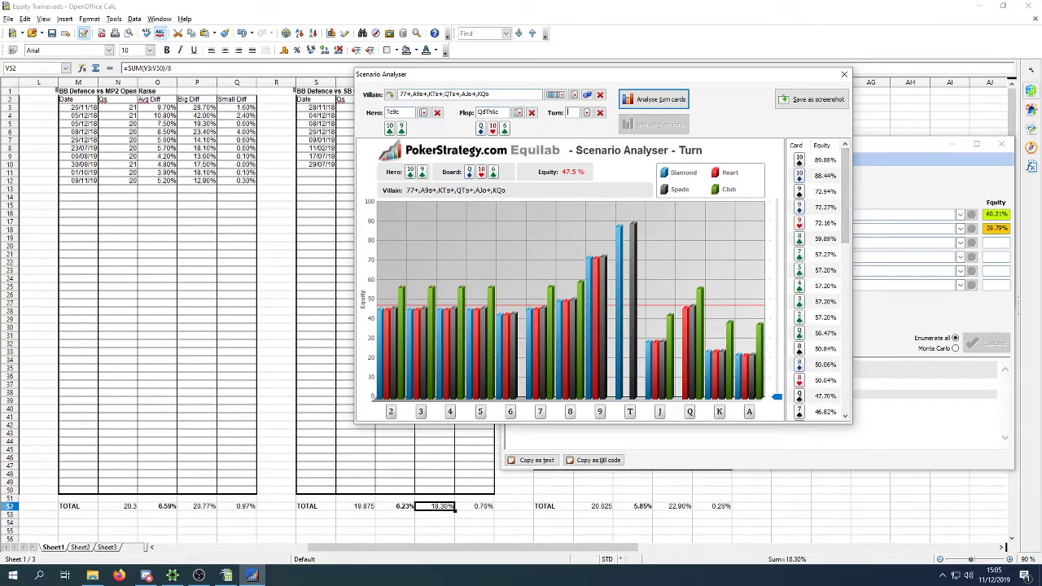
scroll(818, 285, "down", 5)
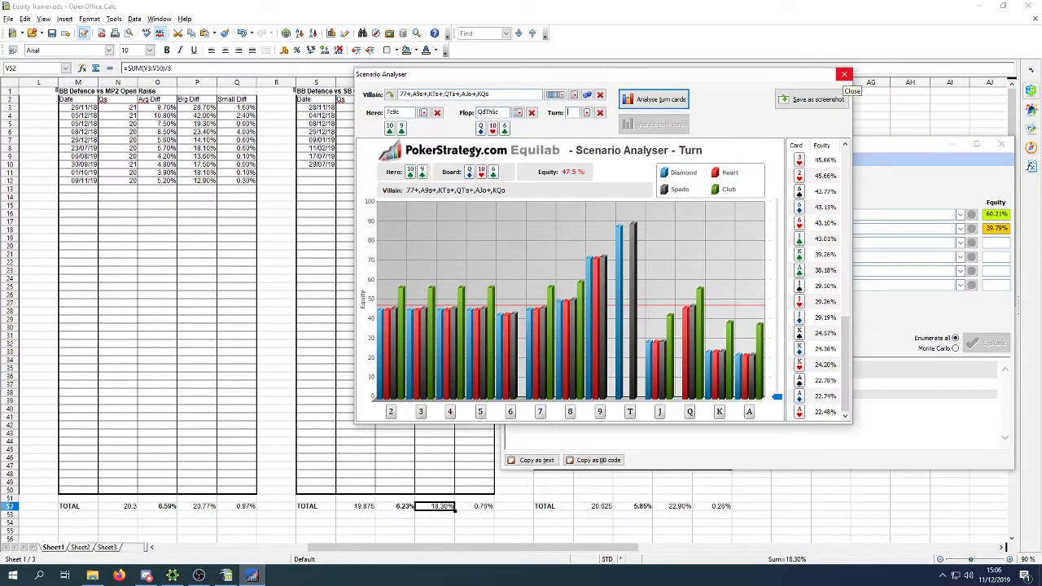
left_click(844, 74)
left_click_drag(806, 145, 726, 151)
left_click(476, 155)
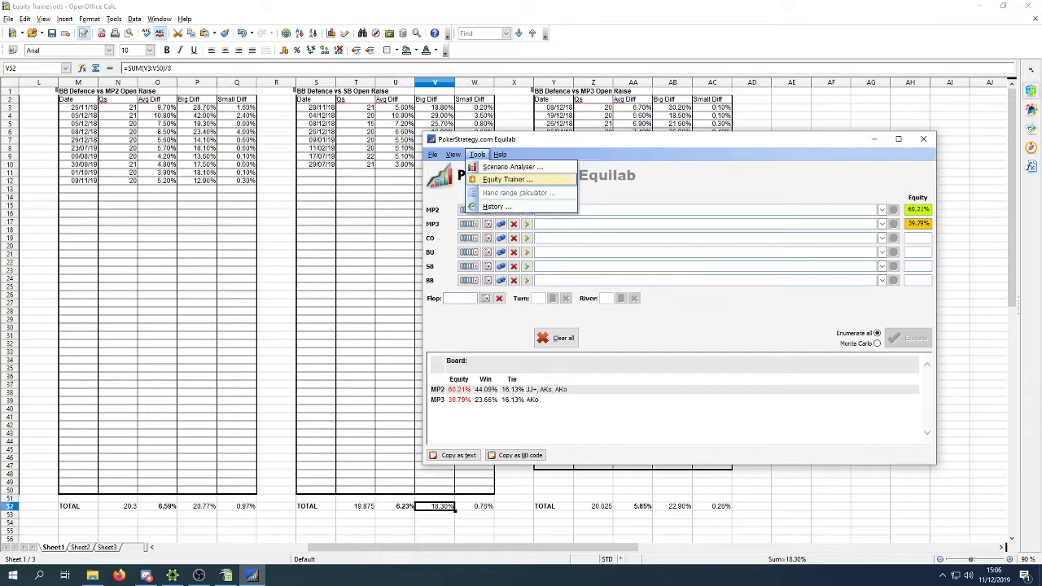
mouse_move(500, 155)
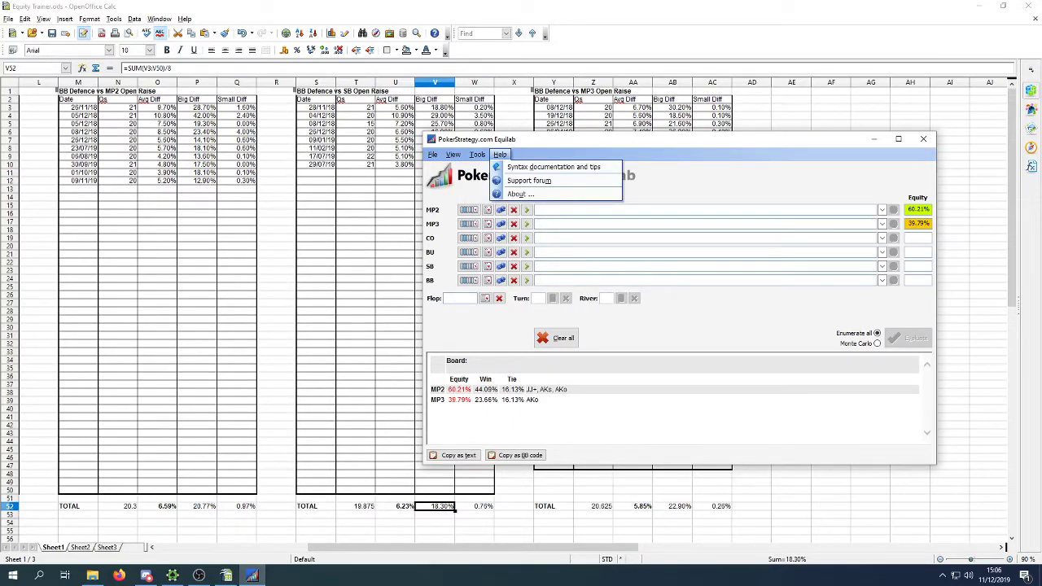
Switch to the Equity Trainer spreadsheet and step through the session dates of the BB Defence vs SB Open Raise table.
left_click(315, 106)
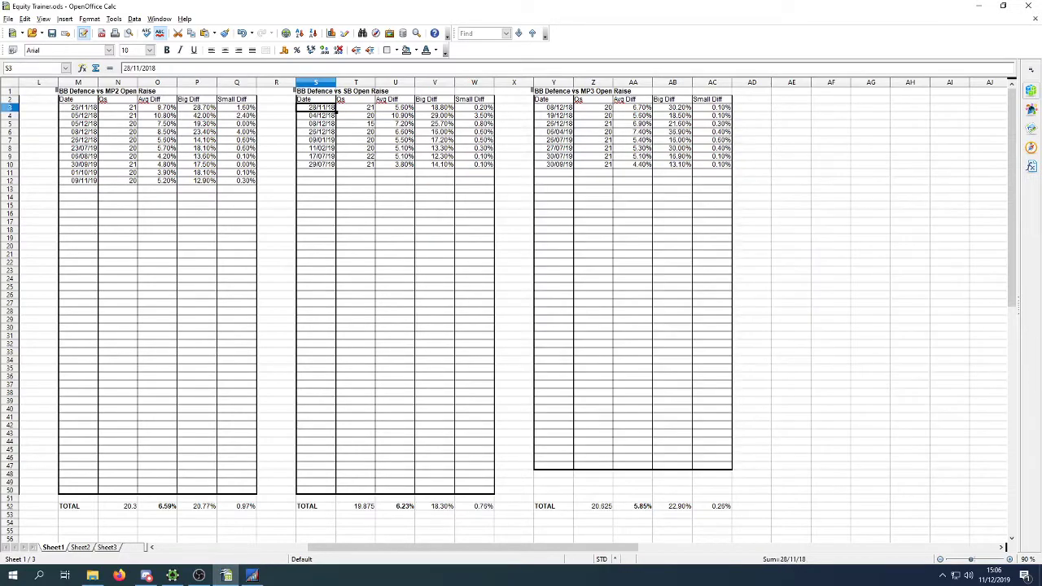
key("Down")
key("Down")
key("Down")
key("Down")
key("Down")
key("Down")
key("Down")
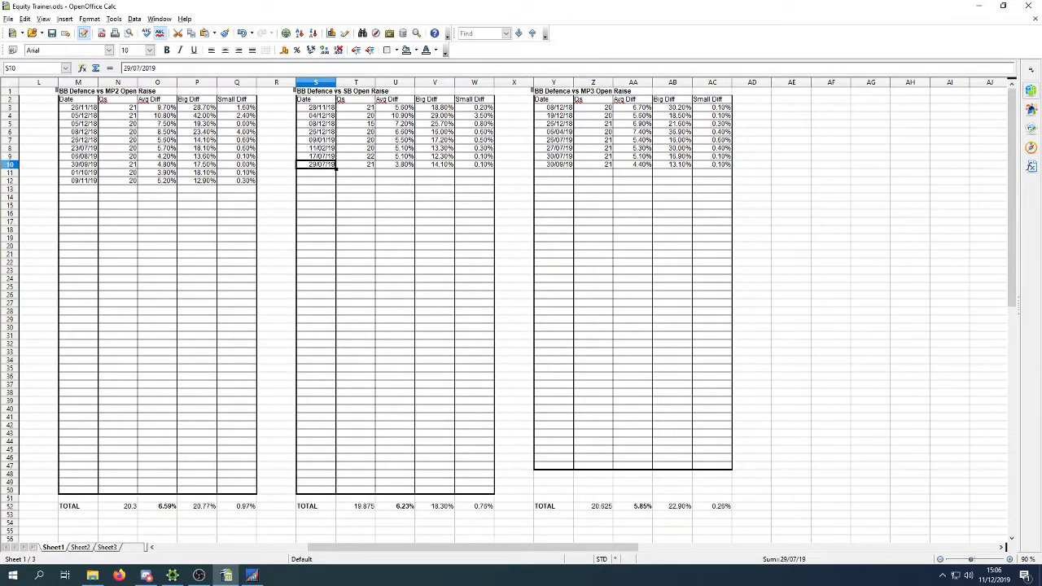
Select the 2018 session dates in the BB Defence vs SB Open Raise table, cells S3 to S6.
left_click(315, 106)
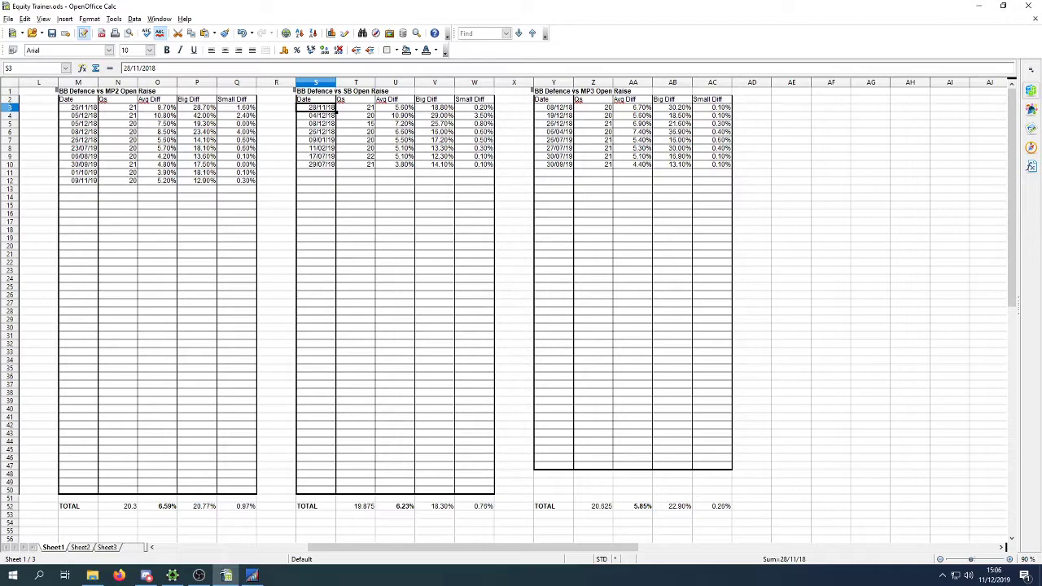
key("shift+Down")
key("shift+Down")
key("shift+Down")
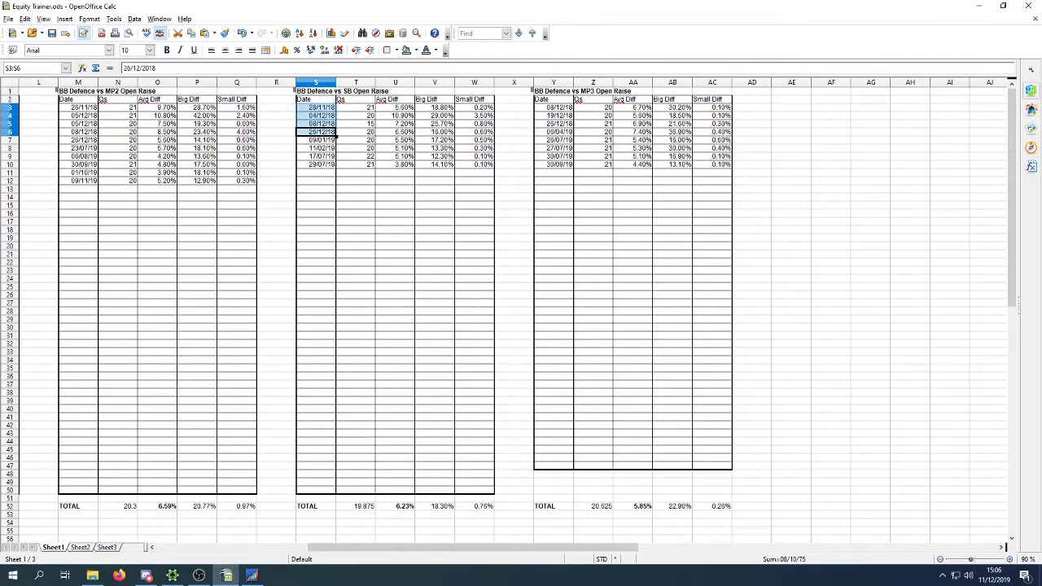
Review the MP2 average differences, bring the CO and BUTTON tables into view, and select the last MP2 session date.
left_click(157, 107)
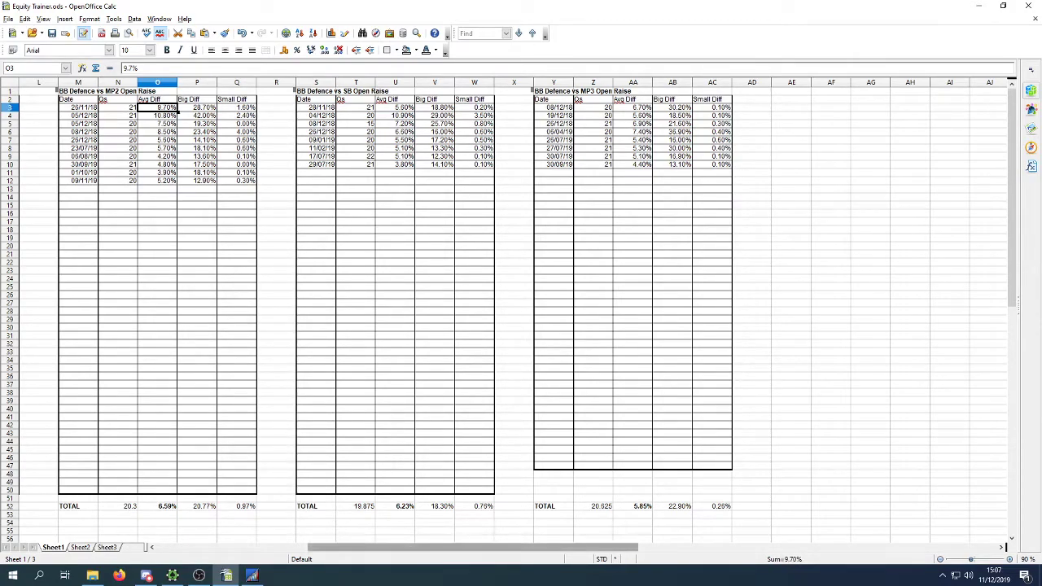
left_click_drag(542, 547, 391, 547)
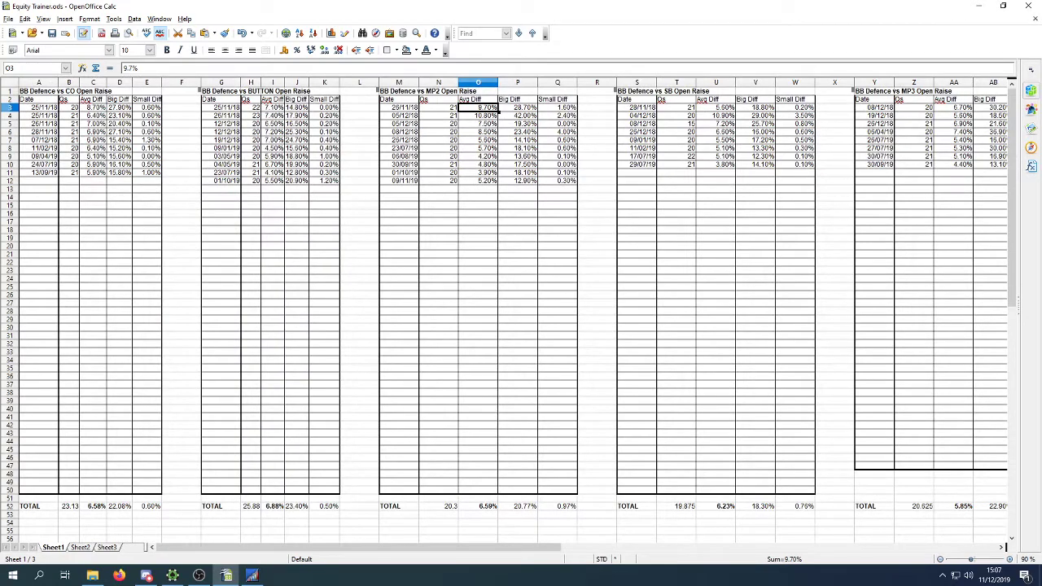
left_click(398, 180)
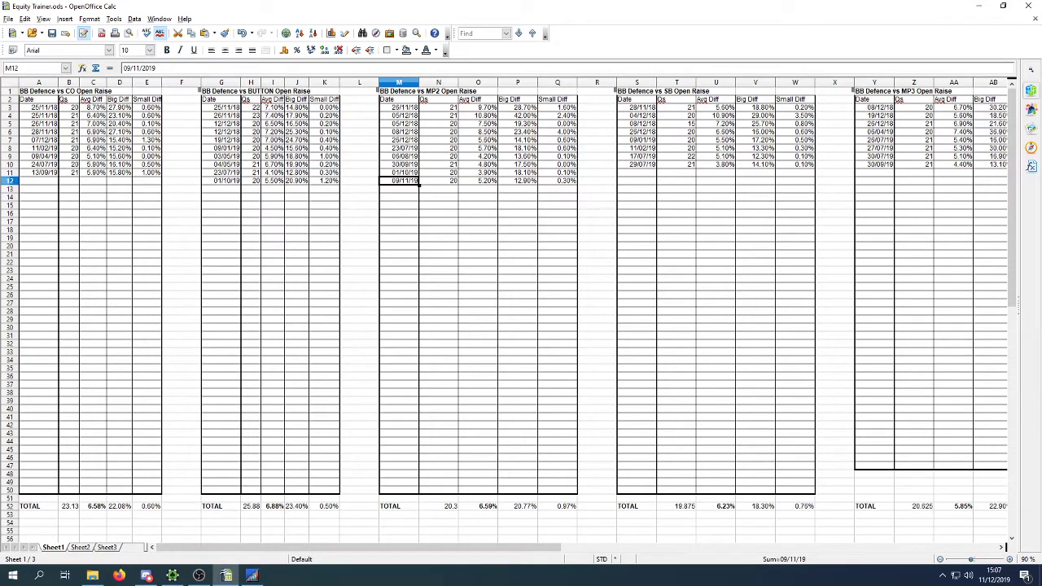
Switch to Equilab and open the Equity Trainer.
left_click(252, 575)
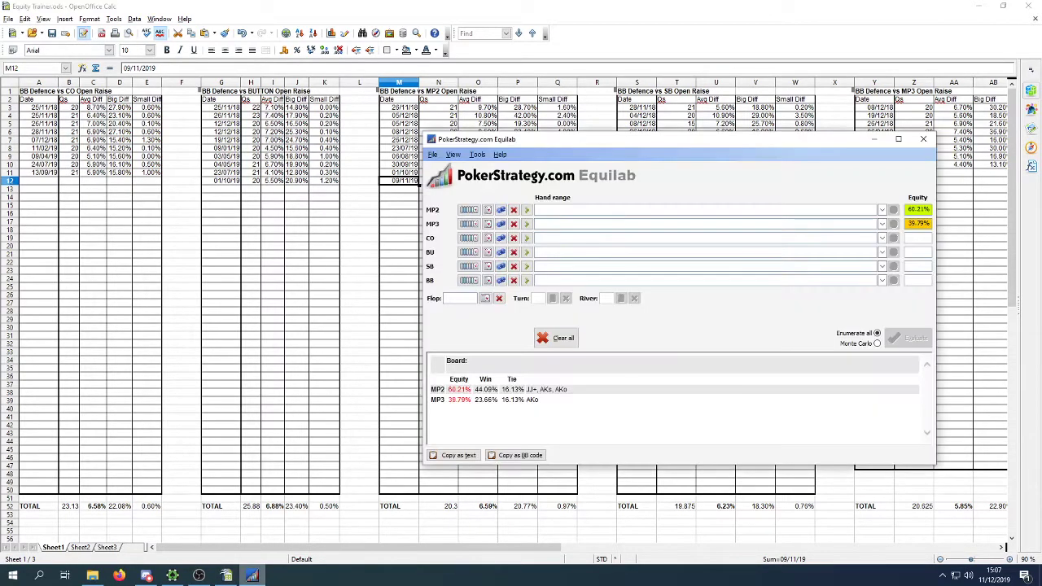
left_click_drag(532, 139, 651, 157)
left_click(595, 171)
left_click(620, 198)
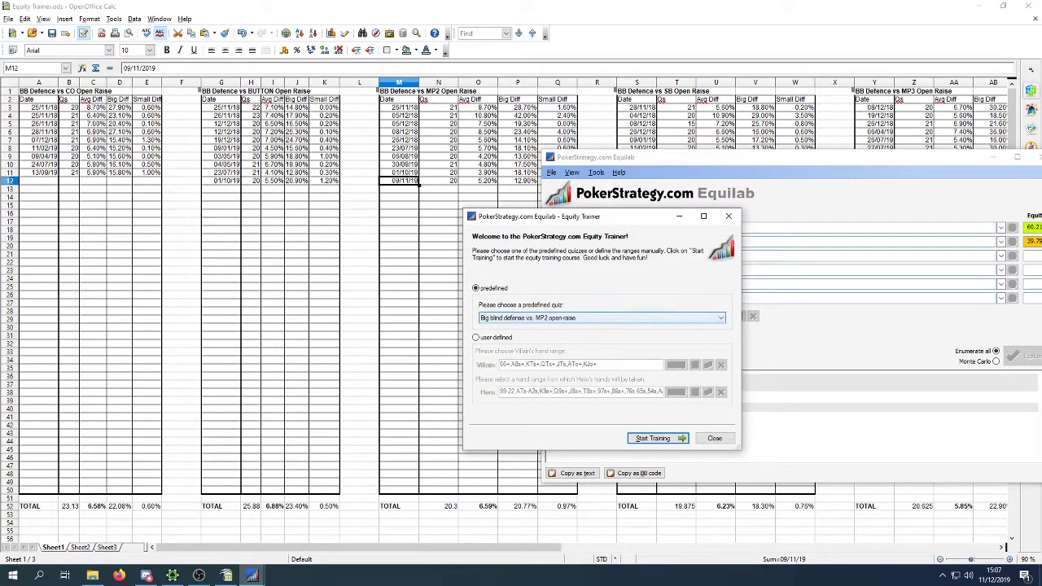
Look through the predefined quizzes, keeping Big blind defense vs. MP2 open-raise as the choice.
left_click(601, 317)
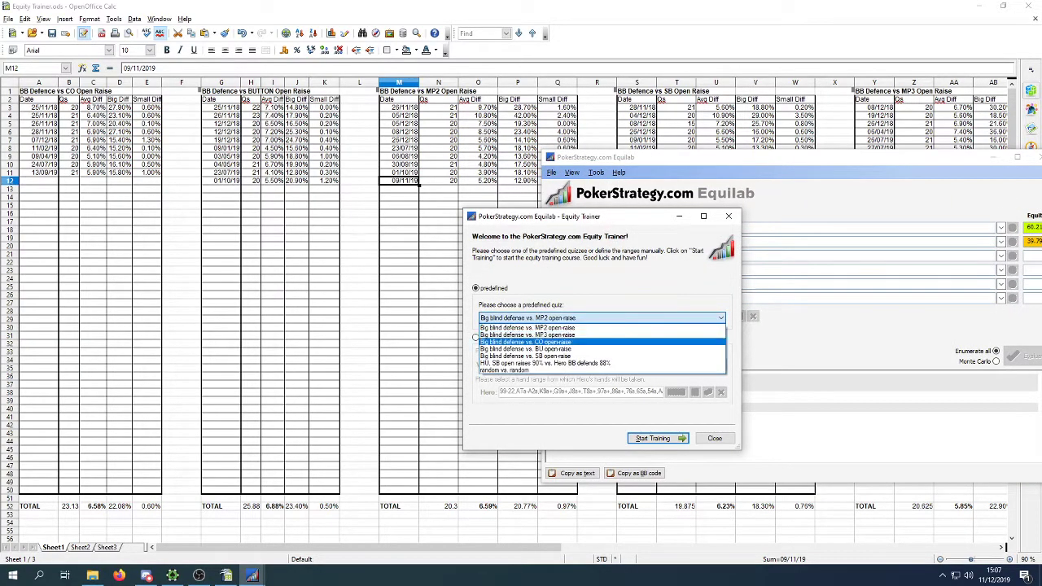
key("Return")
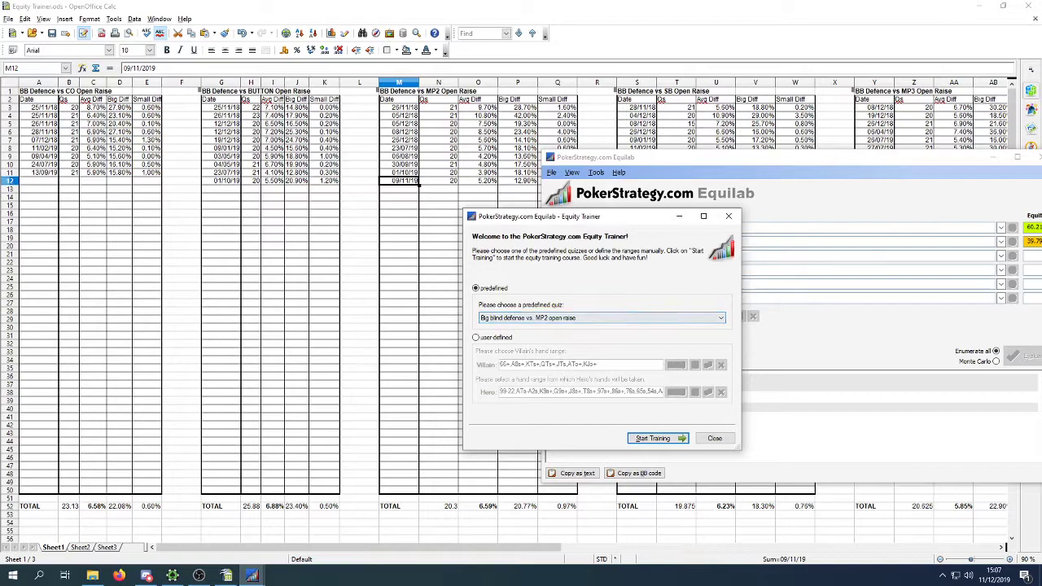
left_click_drag(553, 216, 388, 195)
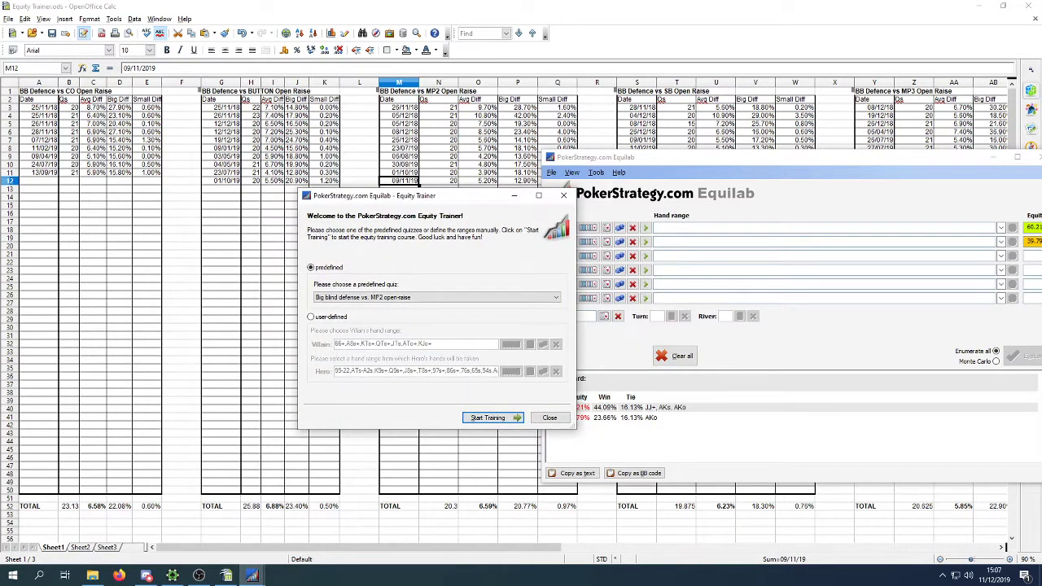
left_click(435, 297)
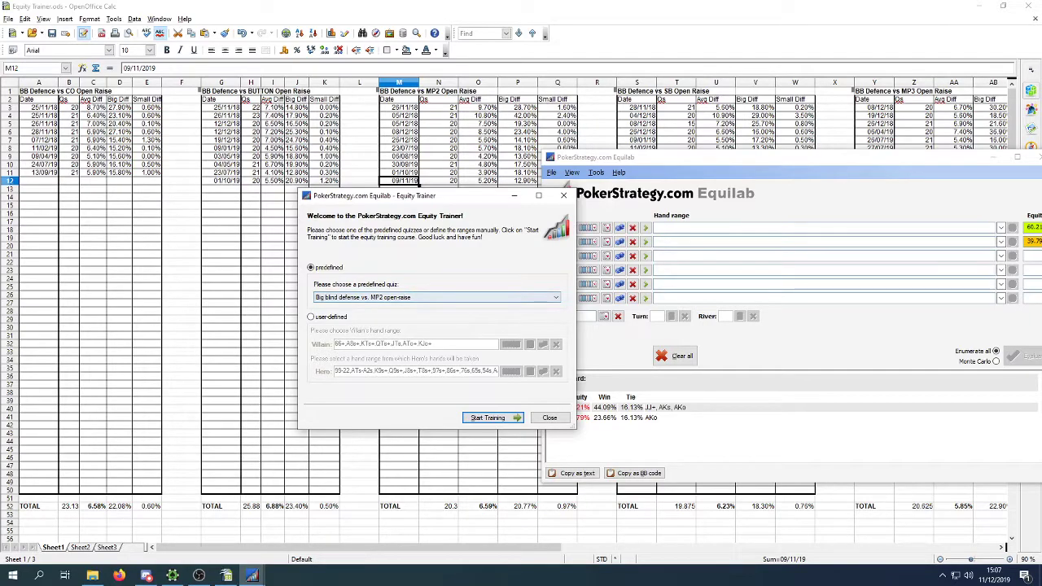
Enable user-defined ranges and inspect the Villain and Hero hand ranges in the card matrix.
left_click(310, 316)
left_click(510, 344)
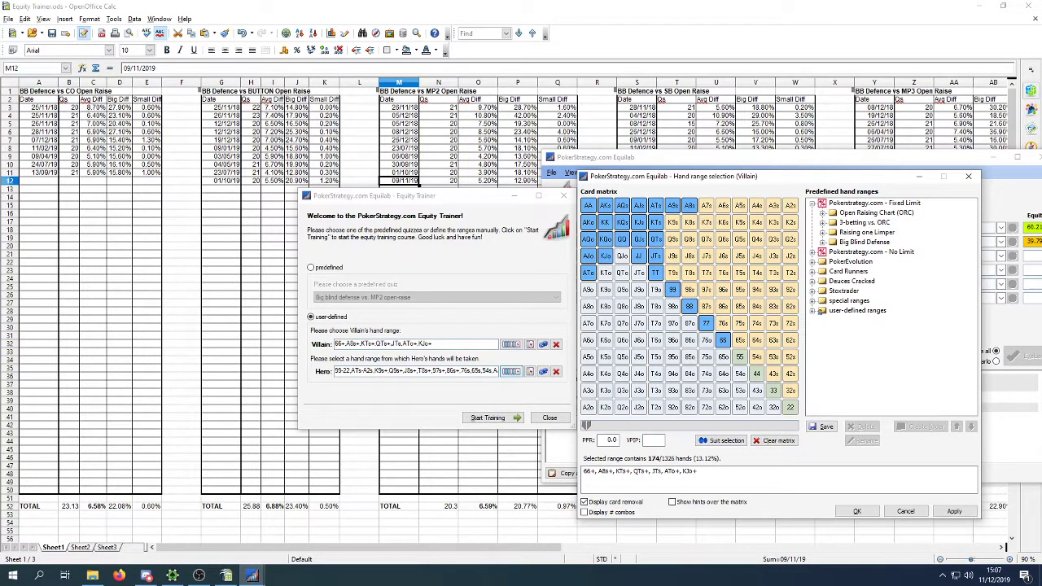
left_click(511, 371)
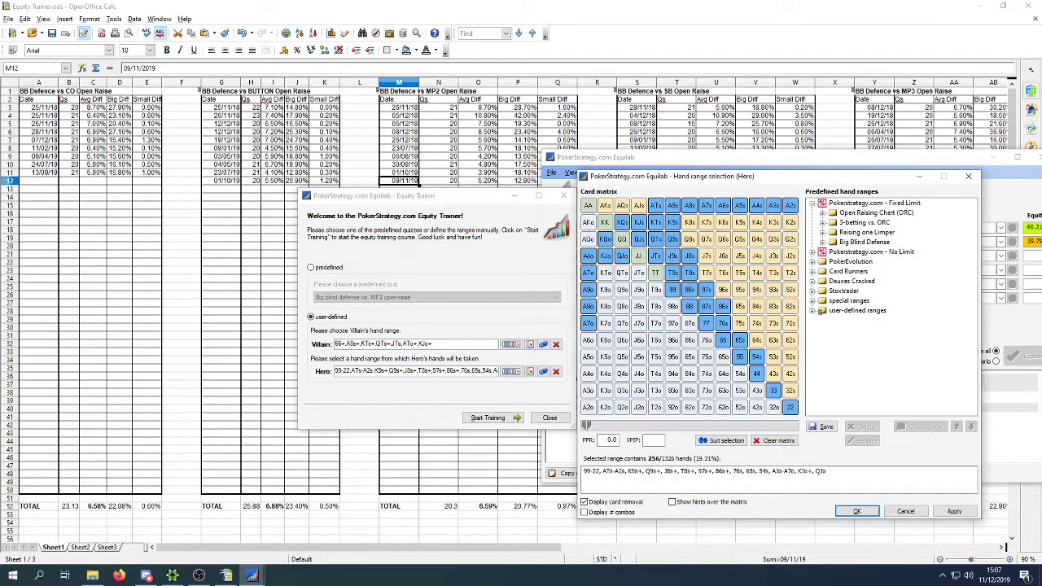
left_click(511, 344)
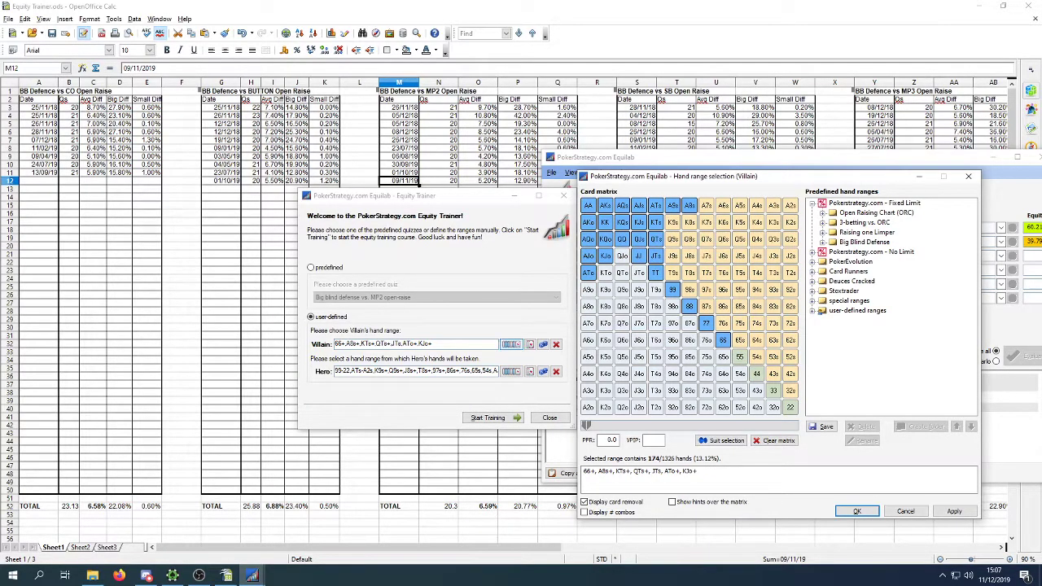
left_click(511, 371)
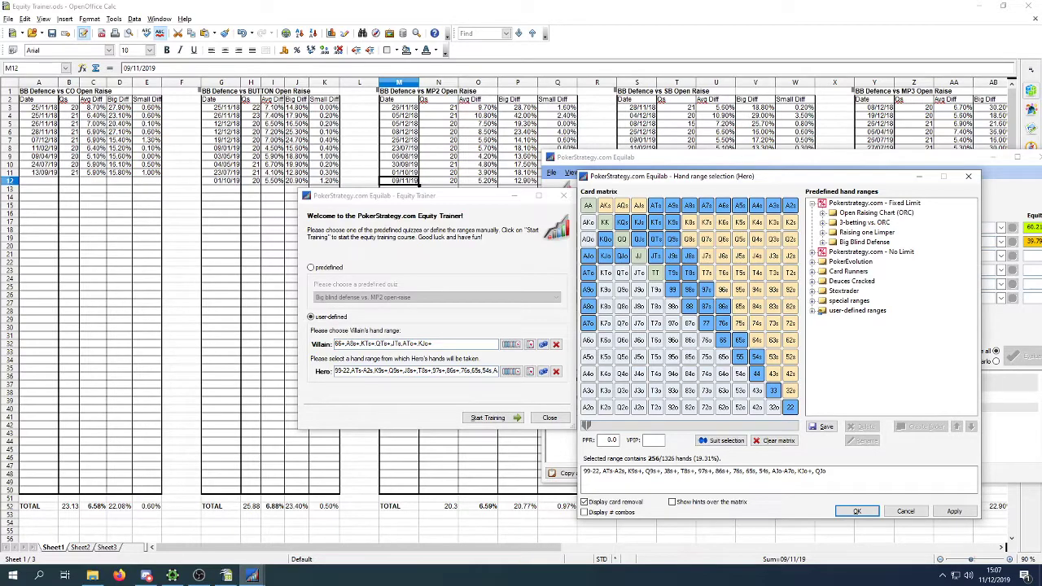
Start the training with the predefined Big blind defense vs. MP2 open-raise quiz.
left_click(310, 267)
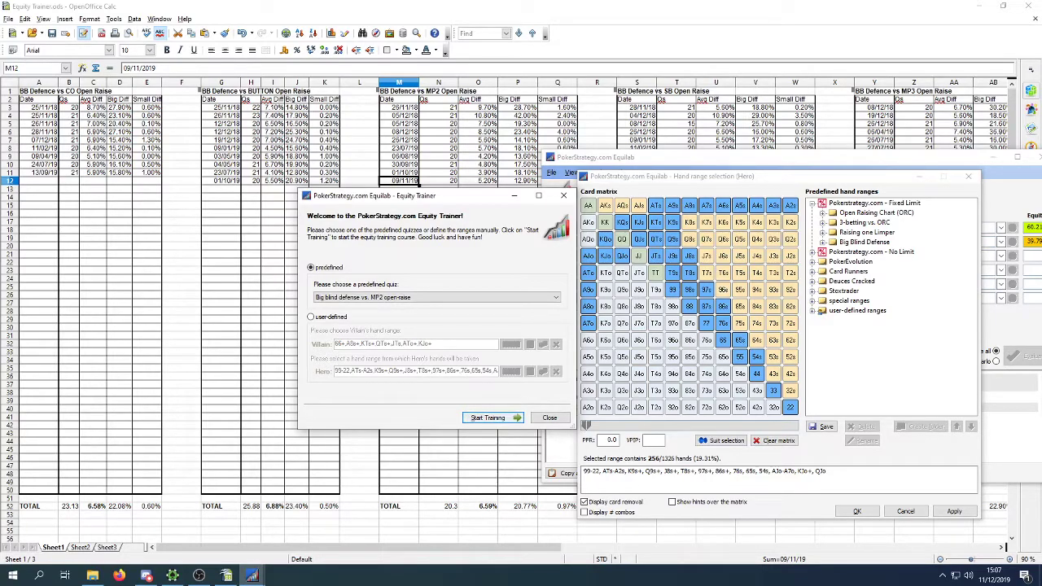
key("Return")
left_click_drag(445, 203, 762, 226)
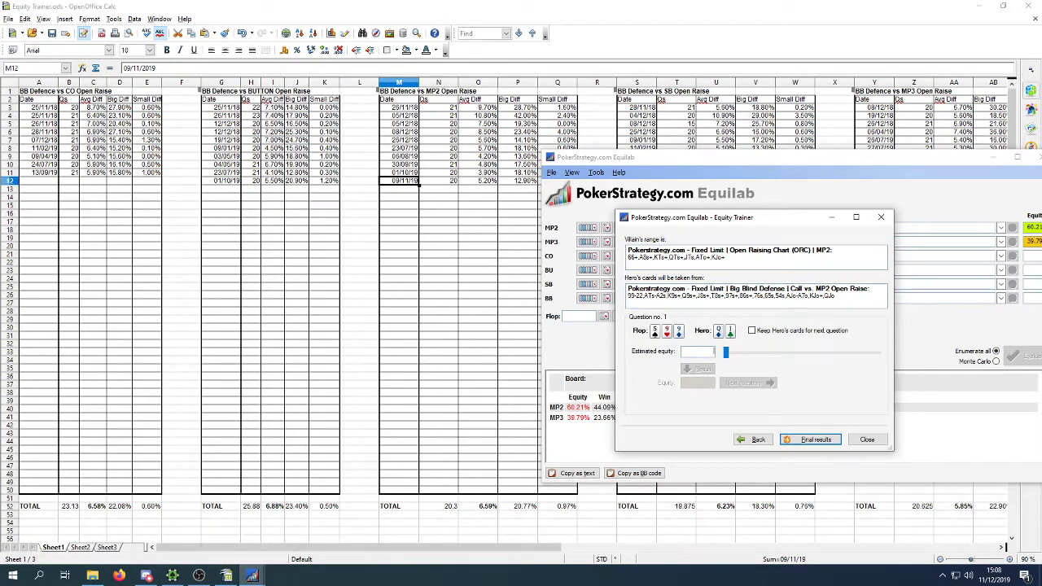
Switch to the spreadsheet and trace the SB Open Raise average differences from the latest session back to the first.
left_click(755, 115)
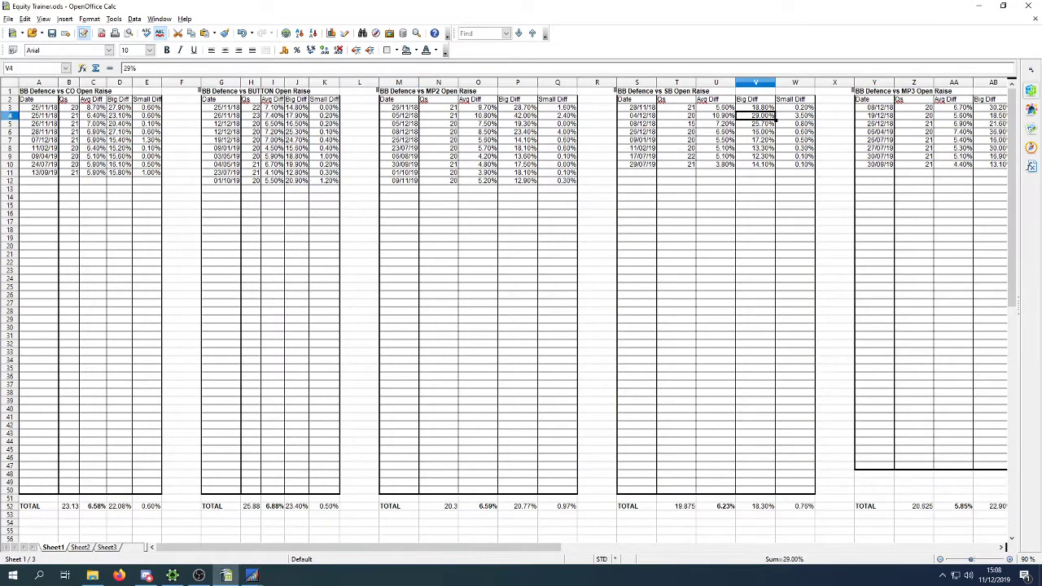
left_click(715, 164)
left_click(715, 155)
left_click(715, 139)
key("Up")
key("Up")
key("Up")
key("Up")
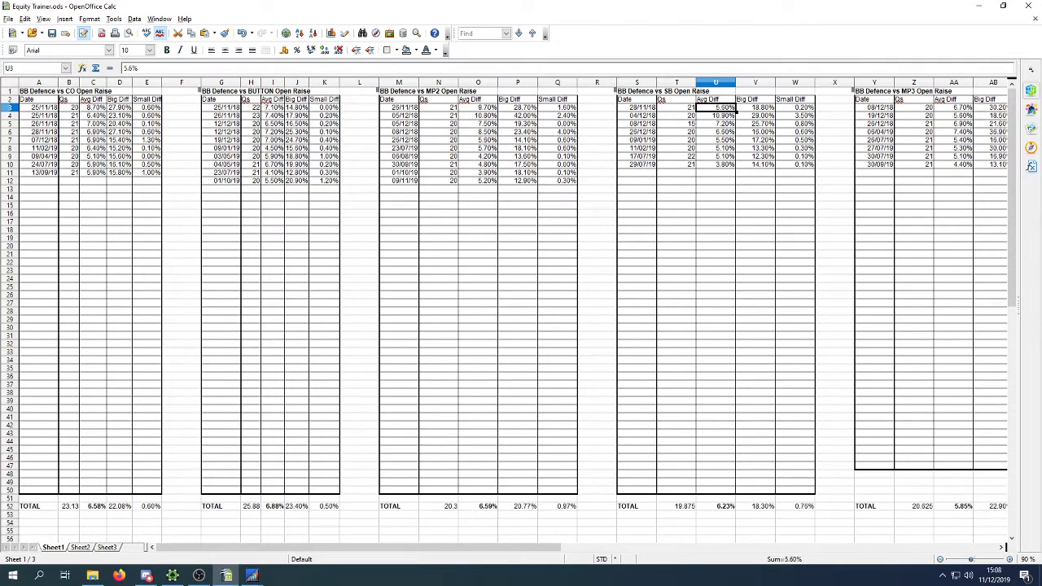
Compare the SB Open Raise average differences of the December 2018 sessions with those before and after them.
left_click(715, 115)
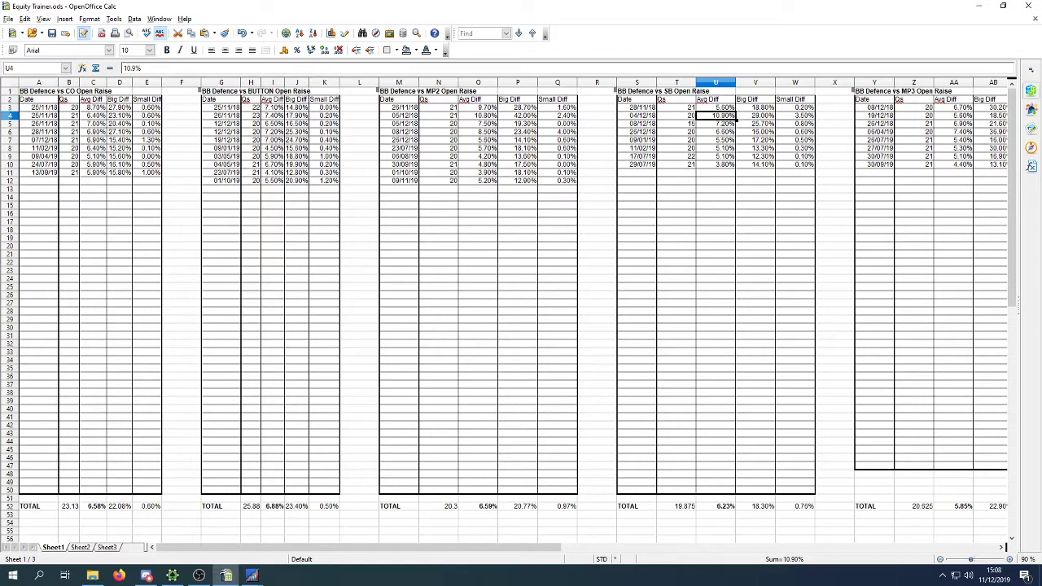
left_click(715, 123)
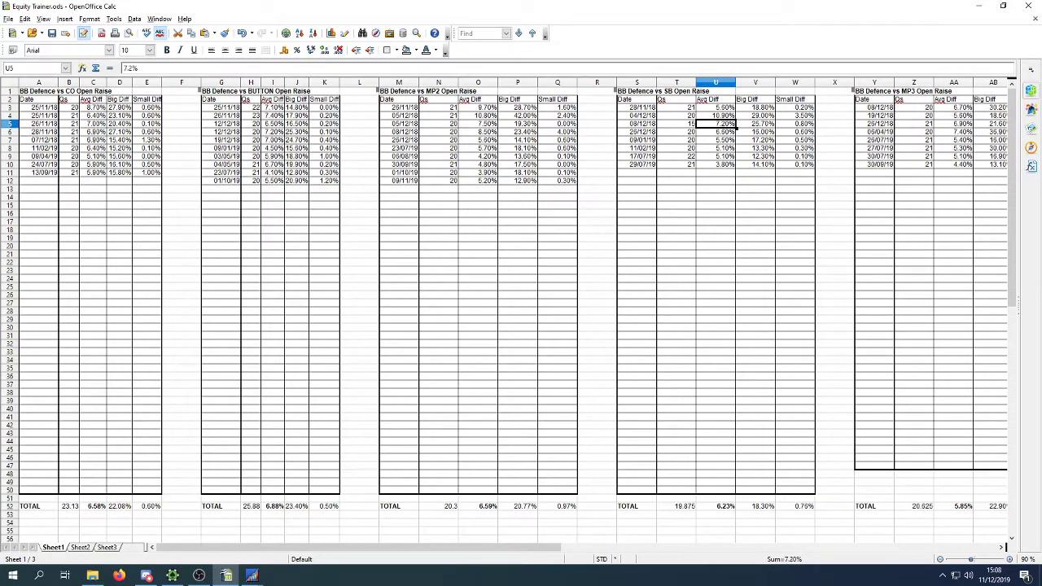
left_click(715, 115)
left_click(715, 122)
left_click(715, 131)
left_click(715, 115)
left_click(715, 123)
left_click(715, 107)
left_click(716, 123)
left_click(715, 114)
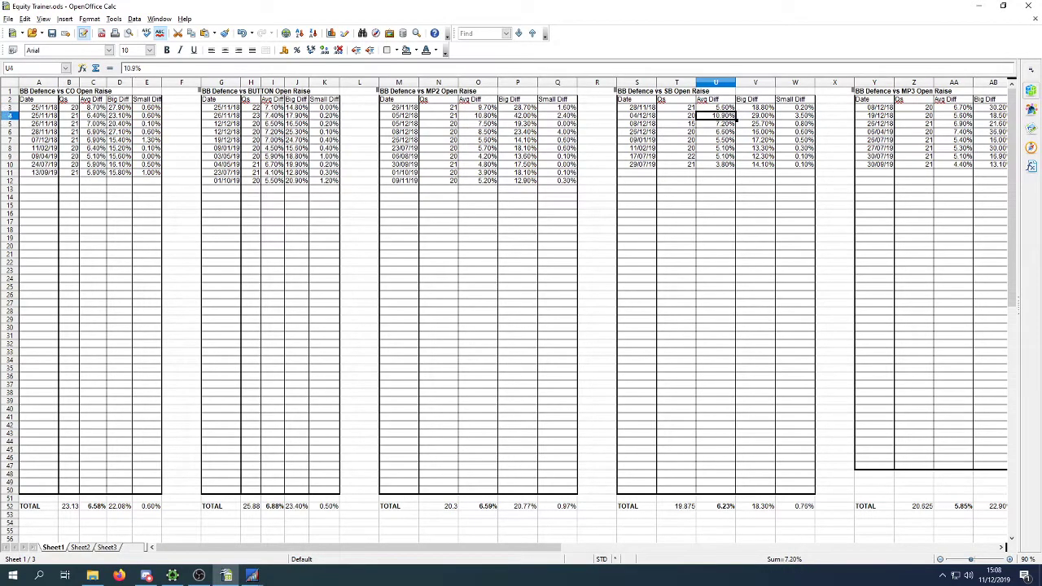
left_click(715, 123)
left_click(715, 139)
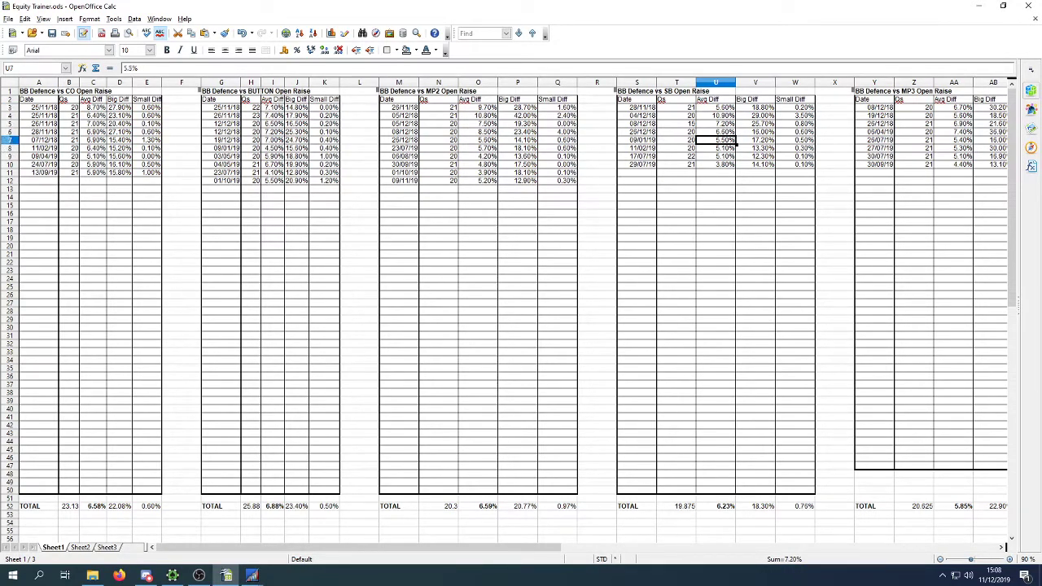
Examine the SB Open Raise average differences of the 2019 sessions through the last one, dated 29/07/19.
left_click(715, 148)
left_click(716, 155)
left_click(715, 148)
left_click(716, 123)
left_click(715, 139)
left_click(715, 147)
left_click(636, 155)
left_click(637, 163)
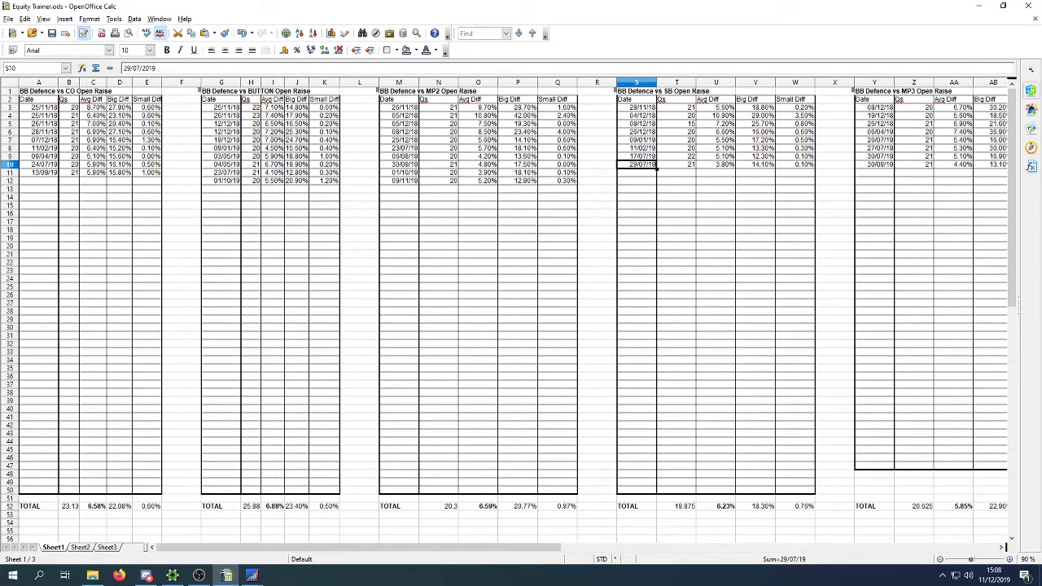
left_click(715, 164)
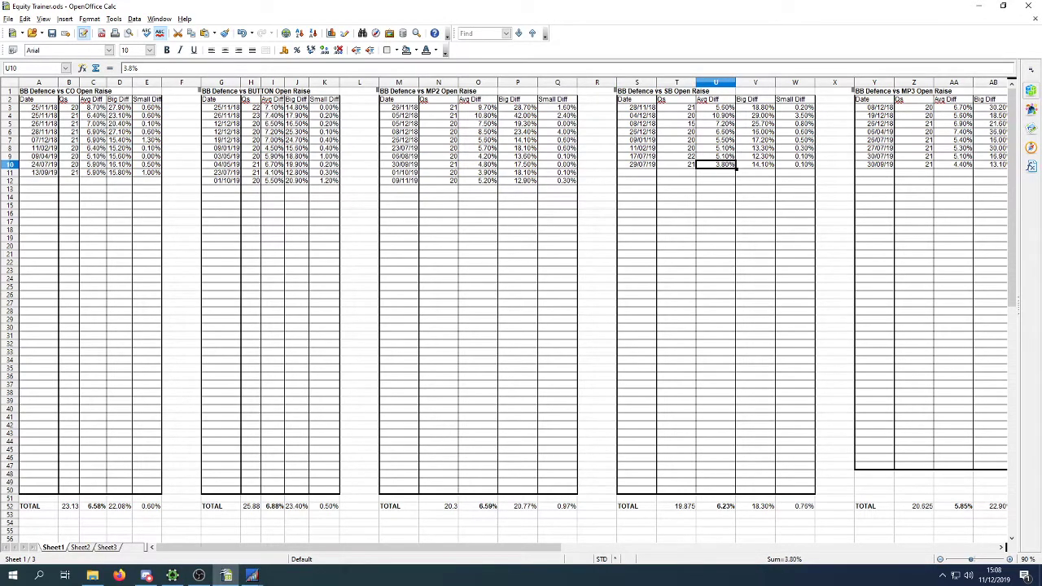
Switch to the Equity Trainer and go back from question 1 to the quiz selection.
left_click(251, 575)
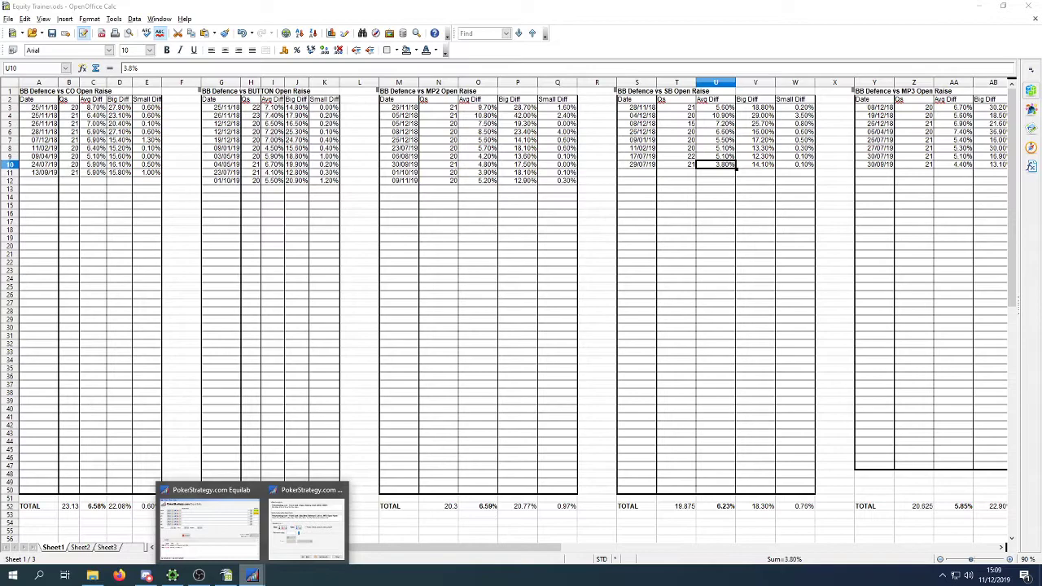
left_click(306, 521)
left_click_drag(687, 221, 476, 215)
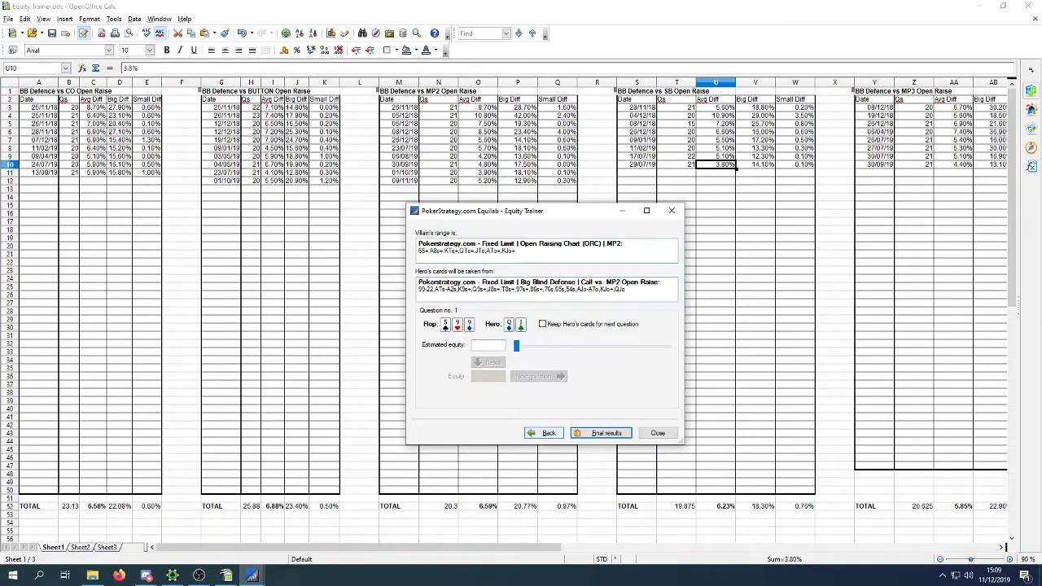
left_click(542, 432)
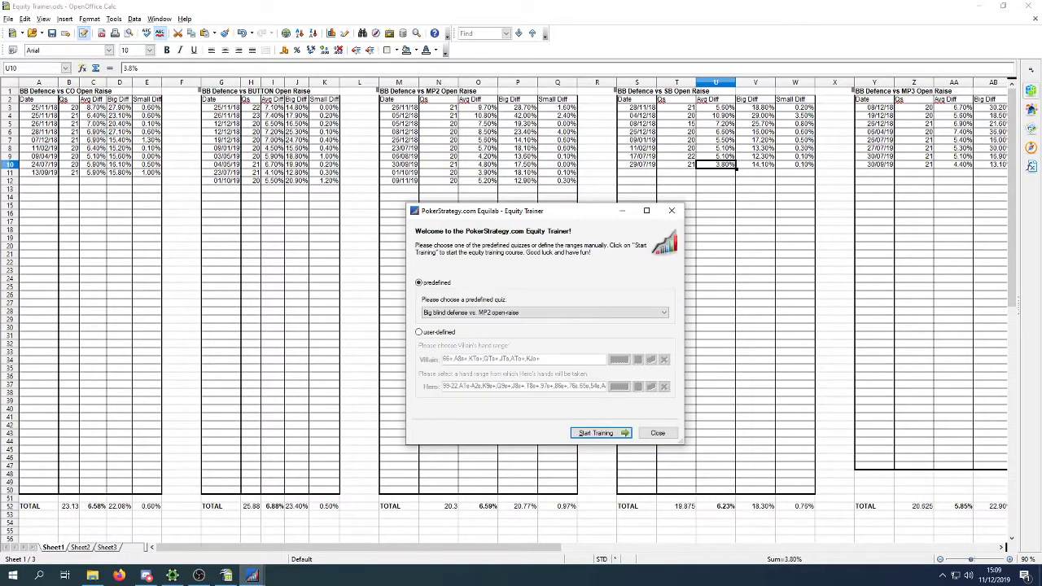
Start training with the predefined quiz "Big blind defense vs. SB open-raise".
left_click(544, 313)
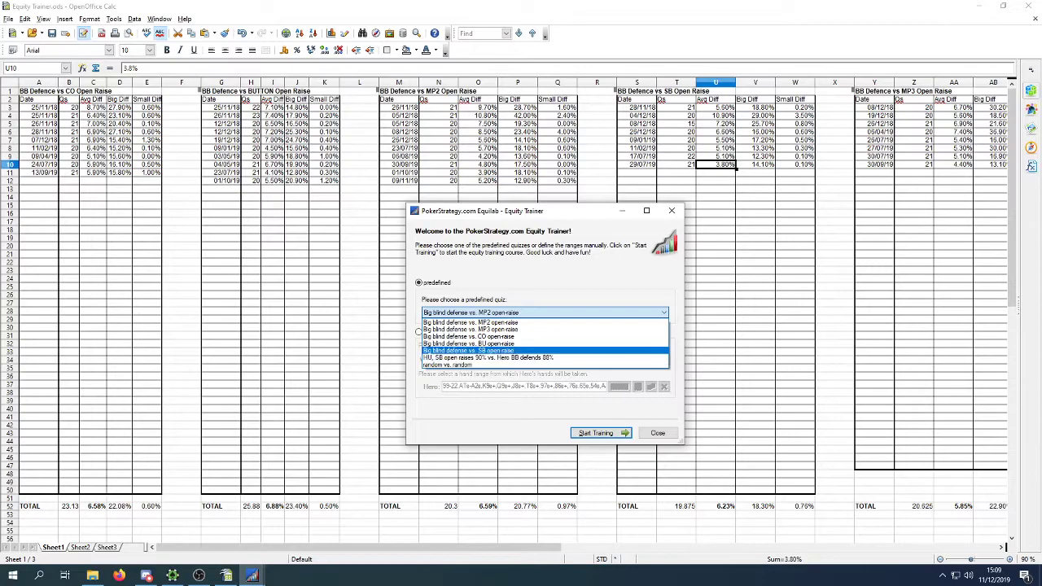
left_click(545, 349)
left_click_drag(517, 217, 489, 209)
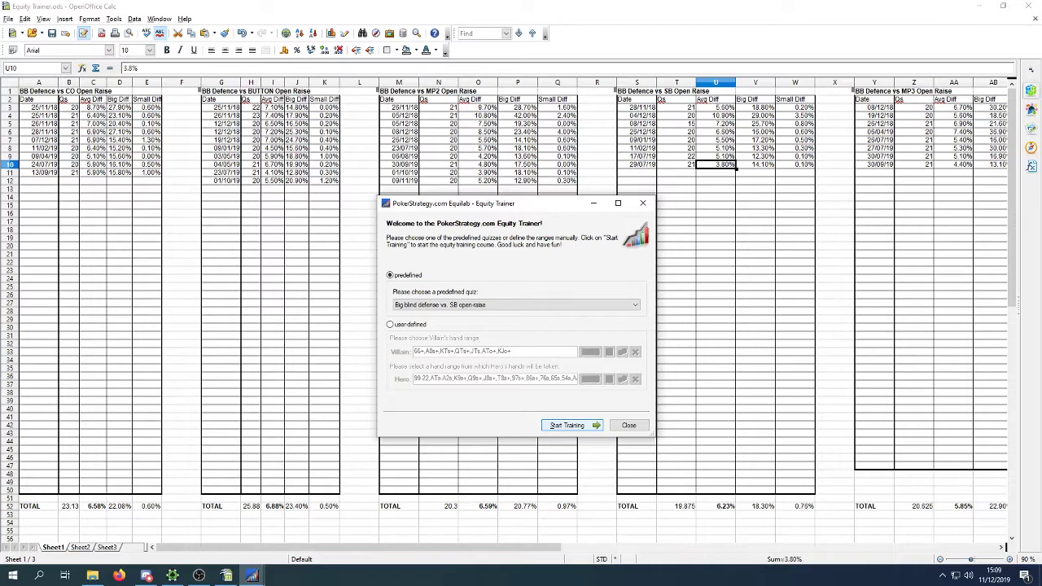
left_click(571, 425)
left_click_drag(517, 202, 593, 206)
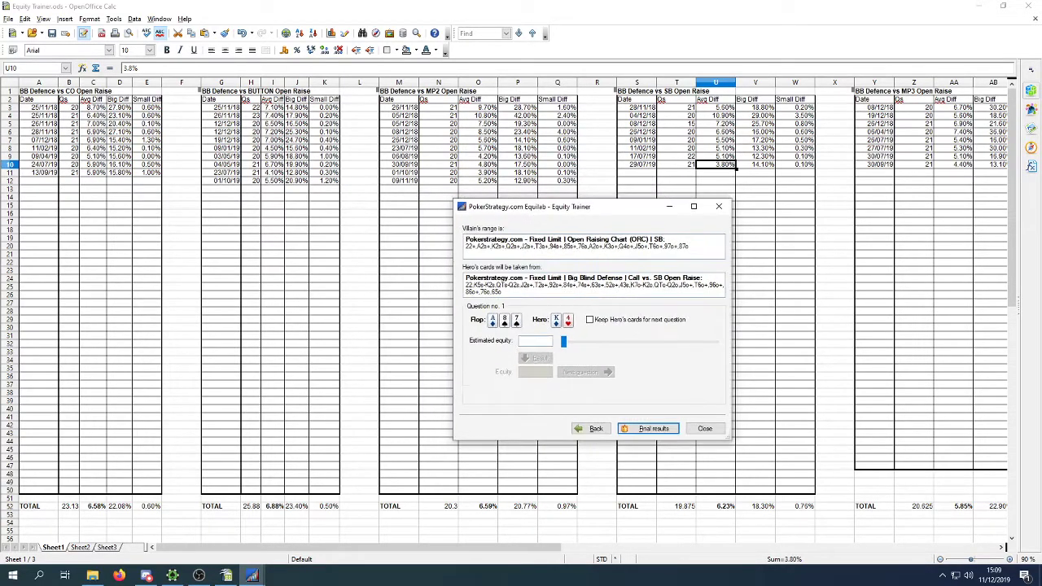
Bring the main Equilab window next to the Equity Trainer and clear all its hand ranges and results.
left_click(252, 576)
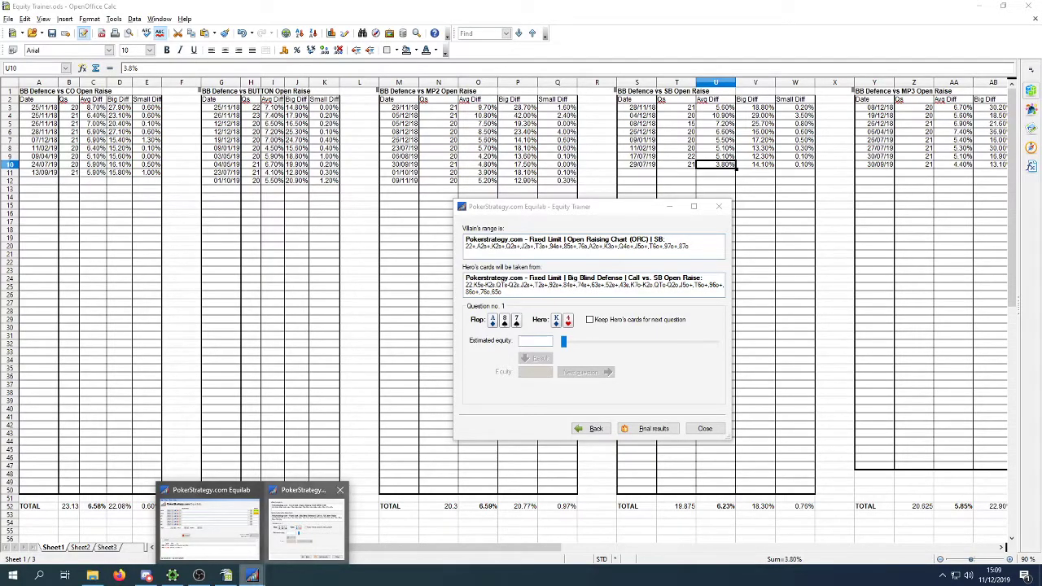
left_click(210, 525)
left_click_drag(635, 167, 71, 156)
left_click_drag(550, 209, 576, 215)
left_click_drag(141, 153, 218, 163)
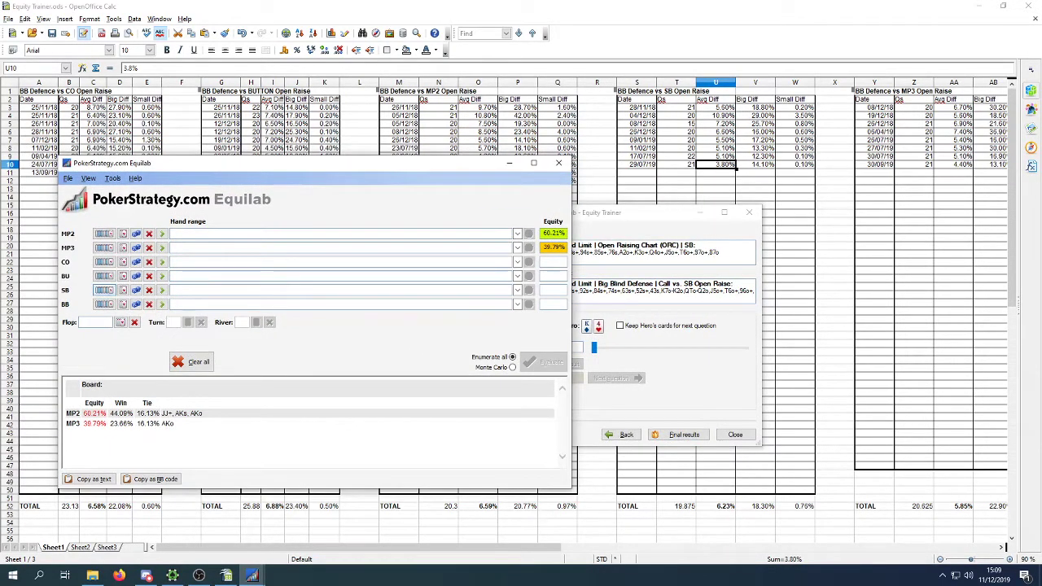
left_click(193, 361)
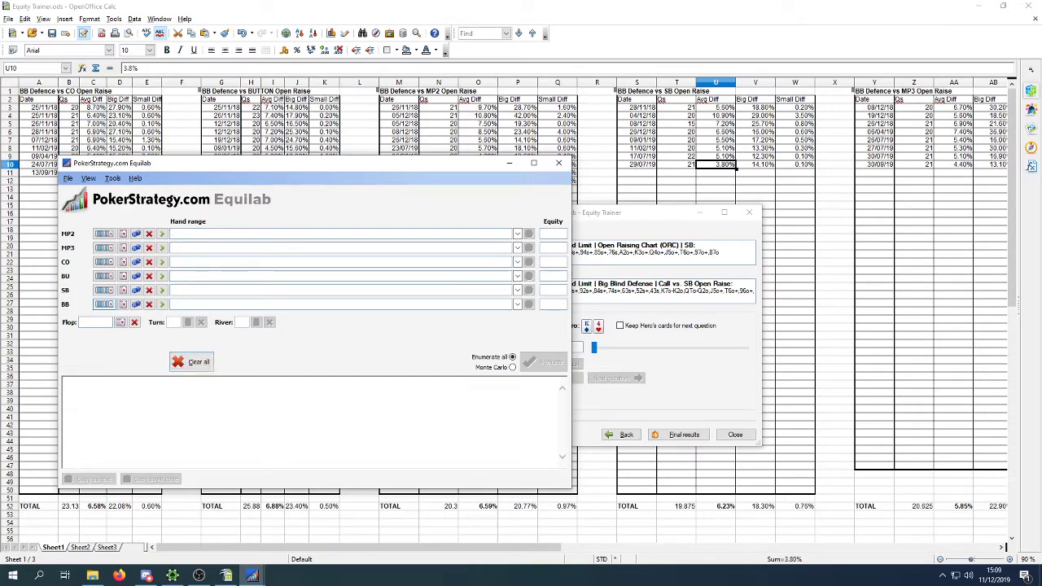
Open the SB hand range beside the trainer and mark 87o, 97o, 94s, T5s-T3s, J5s-J2s, Q5s-Q2s, K5s-K2s and A5s-A2s.
left_click(105, 289)
left_click_drag(187, 163, 95, 169)
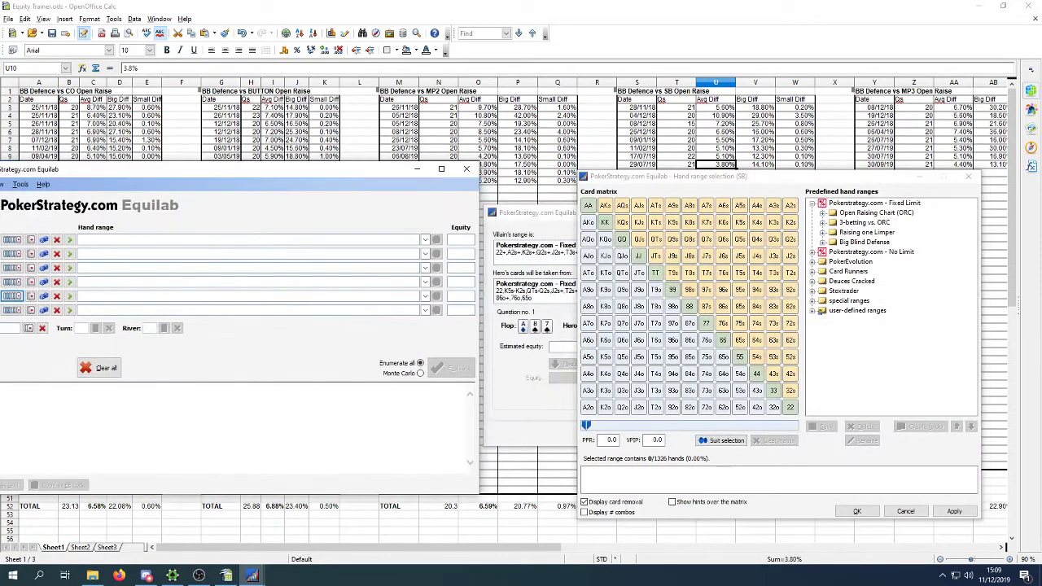
left_click_drag(638, 177, 135, 161)
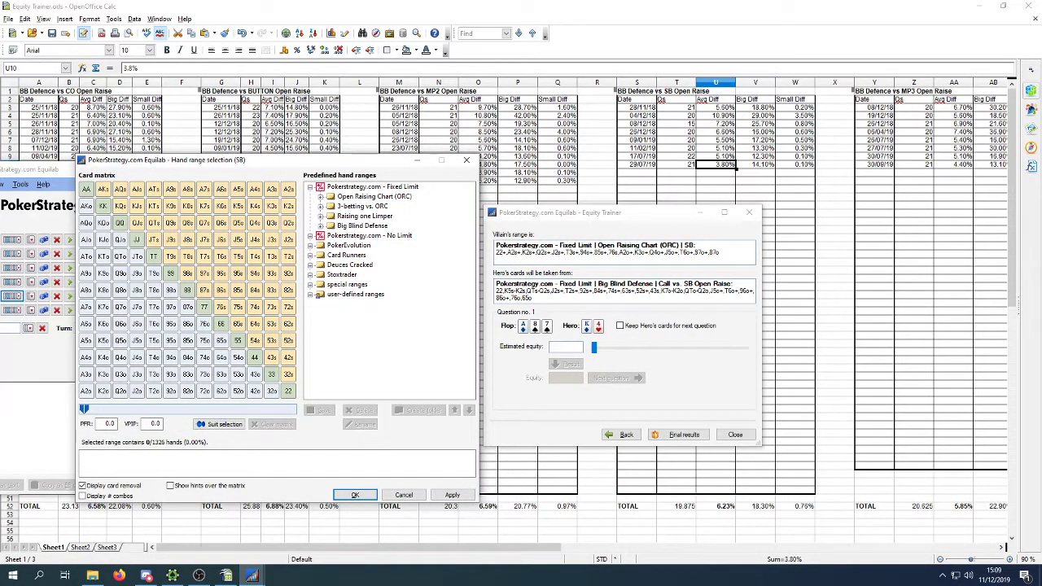
left_click(187, 307)
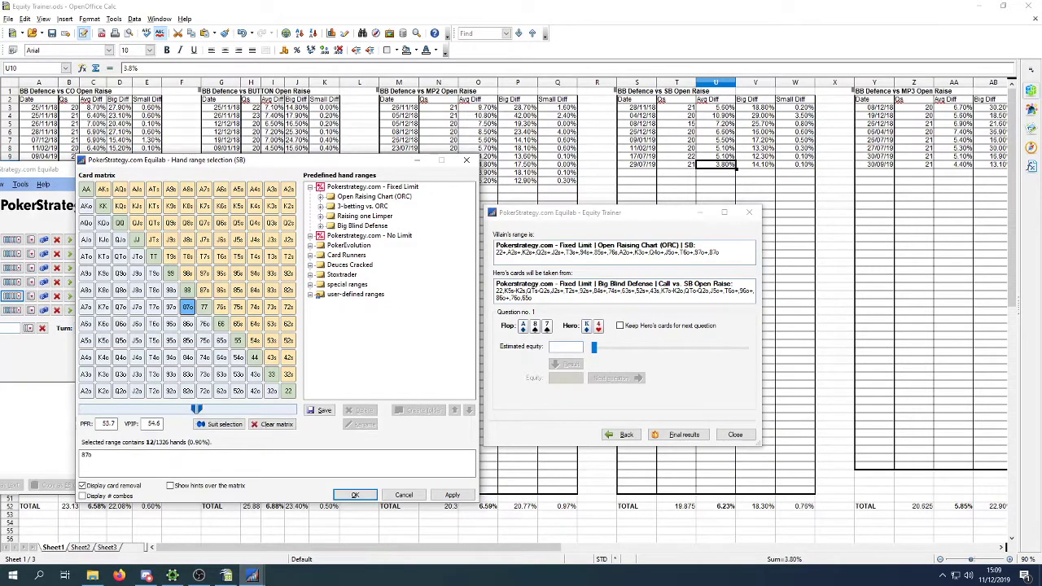
left_click(170, 307)
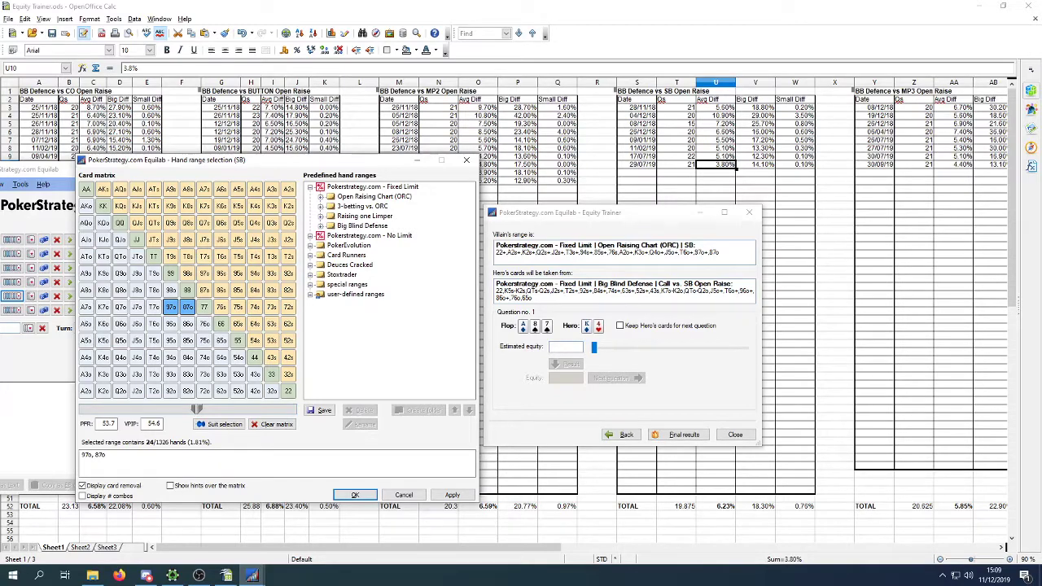
left_click(255, 273)
left_click(255, 256)
left_click(271, 256)
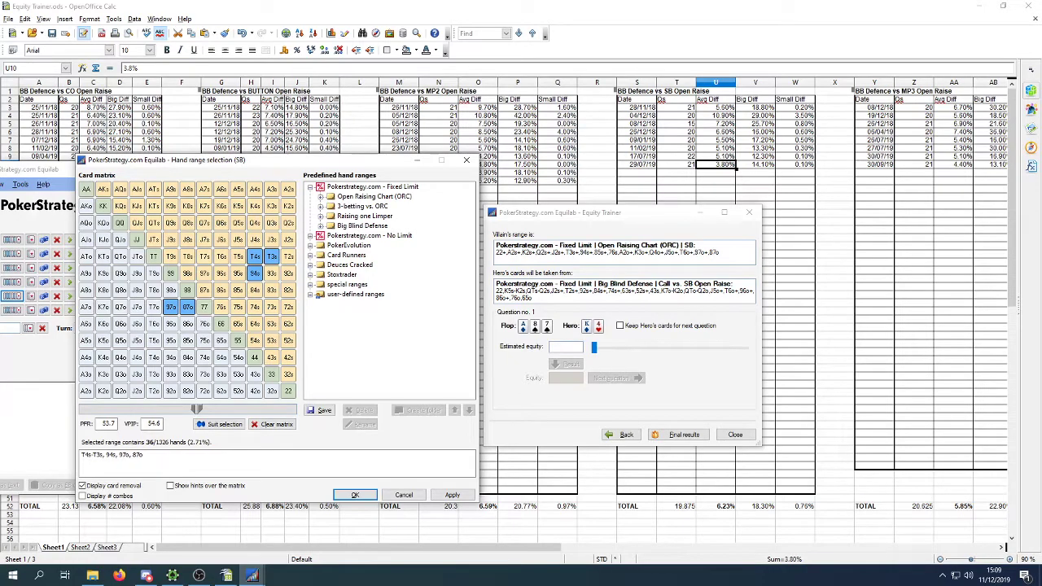
mouse_move(271, 256)
left_mouse_down()
mouse_move(288, 239)
mouse_move(288, 188)
mouse_move(255, 239)
mouse_move(238, 222)
mouse_move(237, 257)
left_mouse_up()
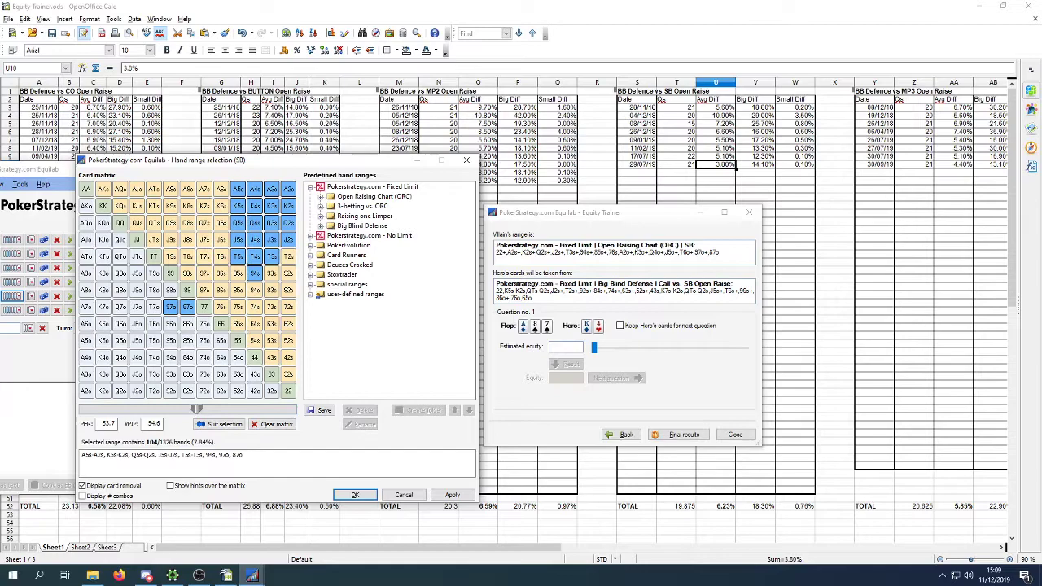
Add 96s-95s, 86s-85s, 76s, K6o-K3o and Q5o to the SB range, and discard the range selection.
left_click(238, 273)
left_click(220, 273)
left_click_drag(220, 290, 238, 290)
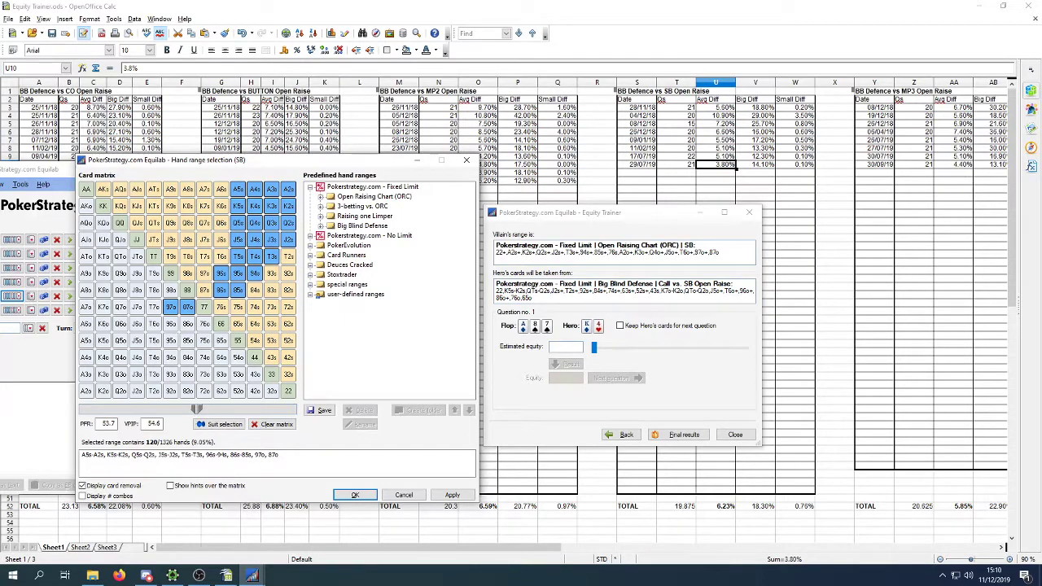
left_click(220, 307)
left_click_drag(103, 374, 104, 324)
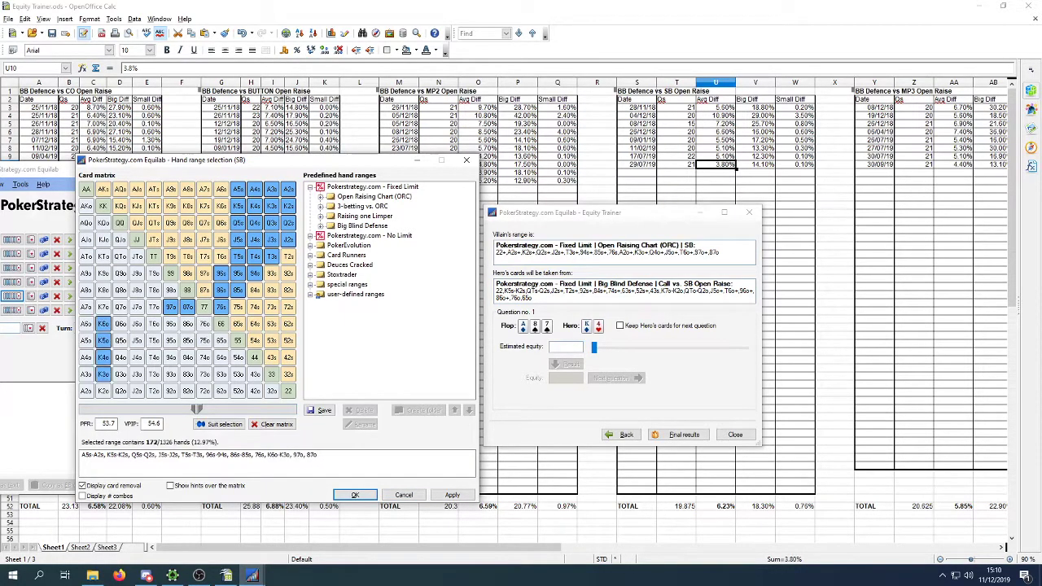
left_click(120, 340)
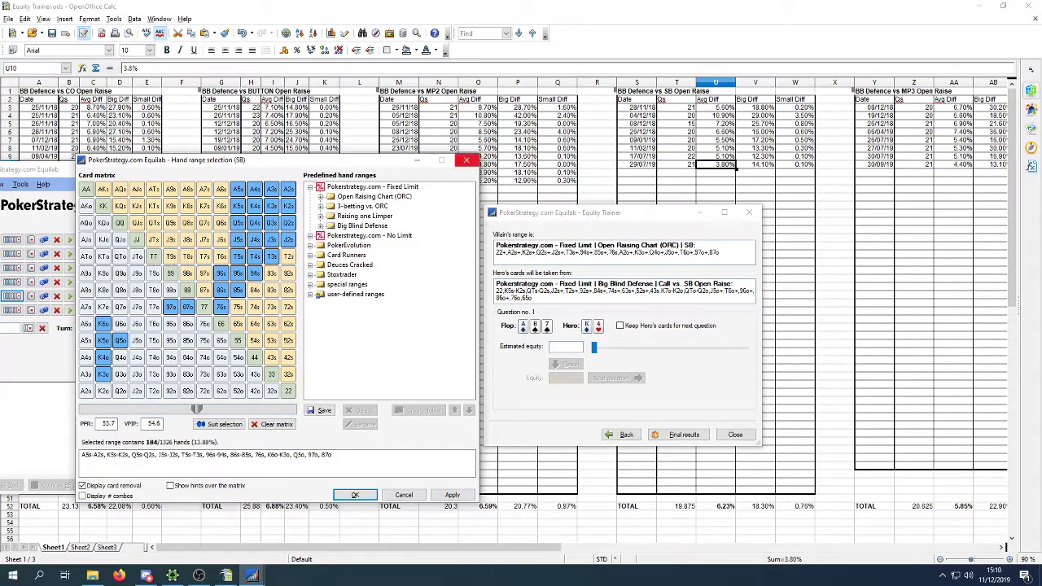
left_click(466, 160)
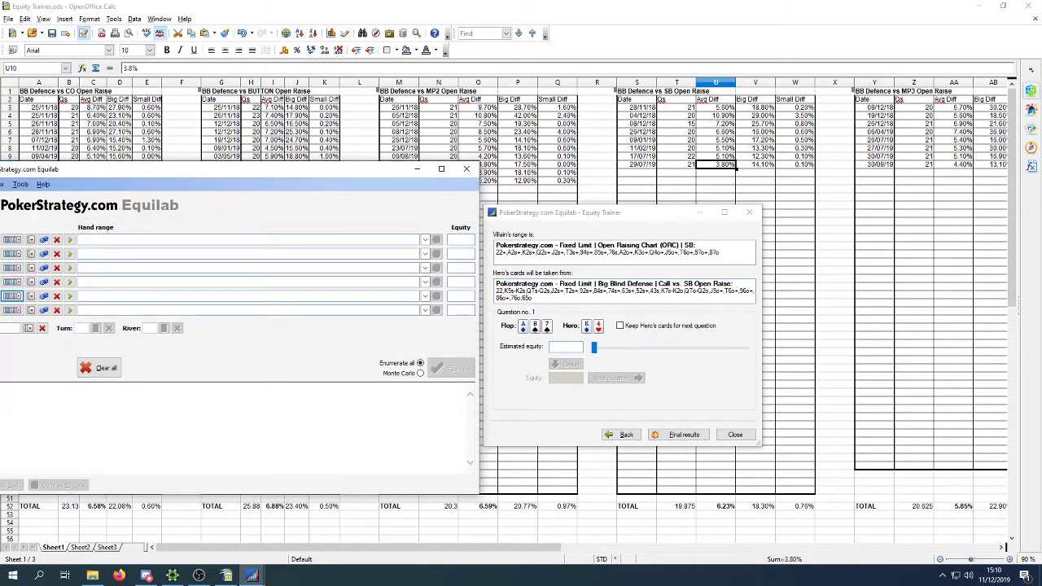
Position both windows side by side, answer question 1 with an estimated equity of 38%, and go to question 2.
left_click_drag(350, 169, 421, 131)
mouse_move(600, 215)
left_mouse_down()
mouse_move(615, 215)
mouse_move(594, 225)
left_mouse_up()
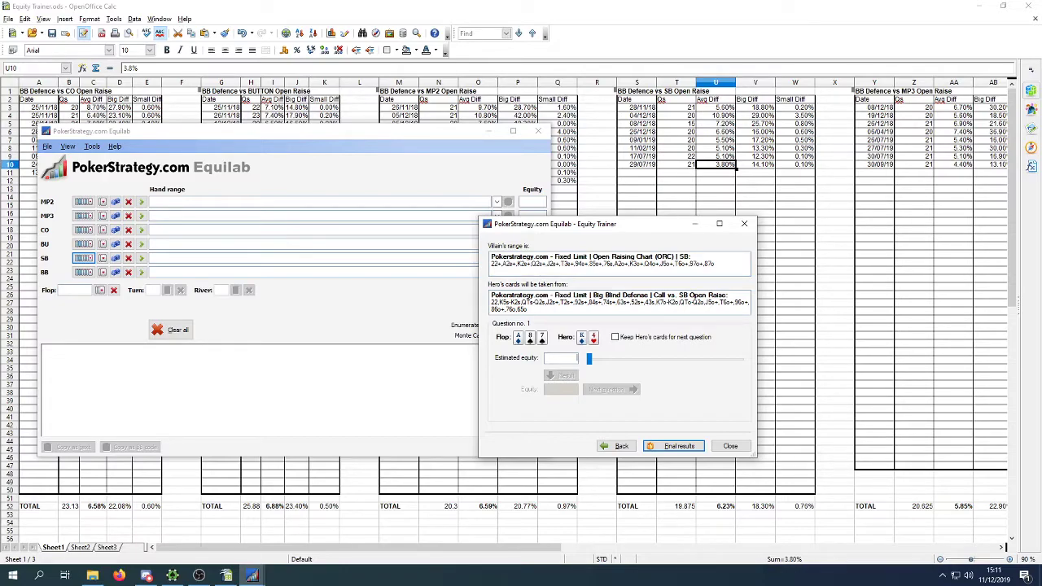
type("3")
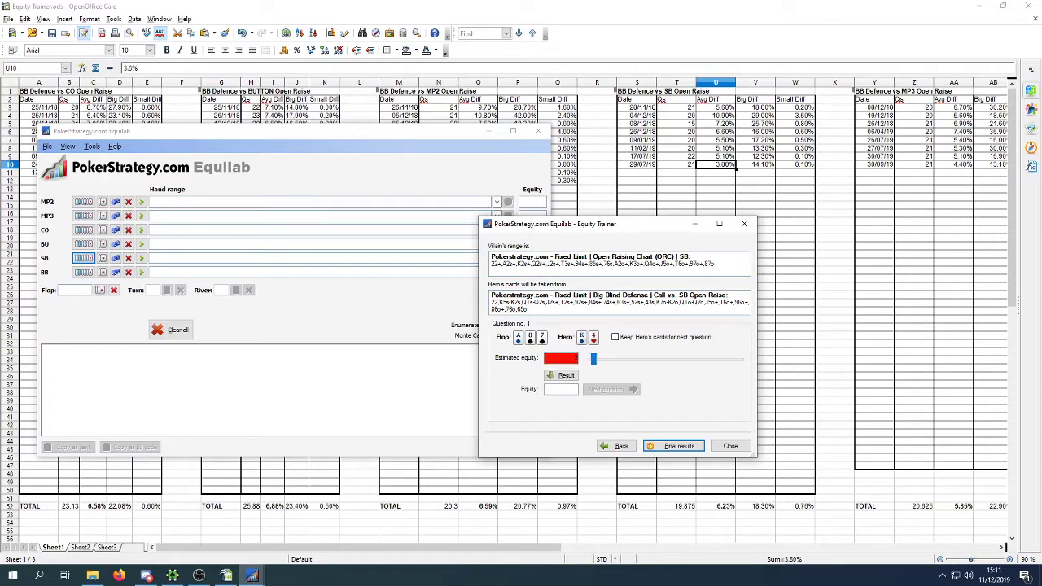
type("8")
key("Return")
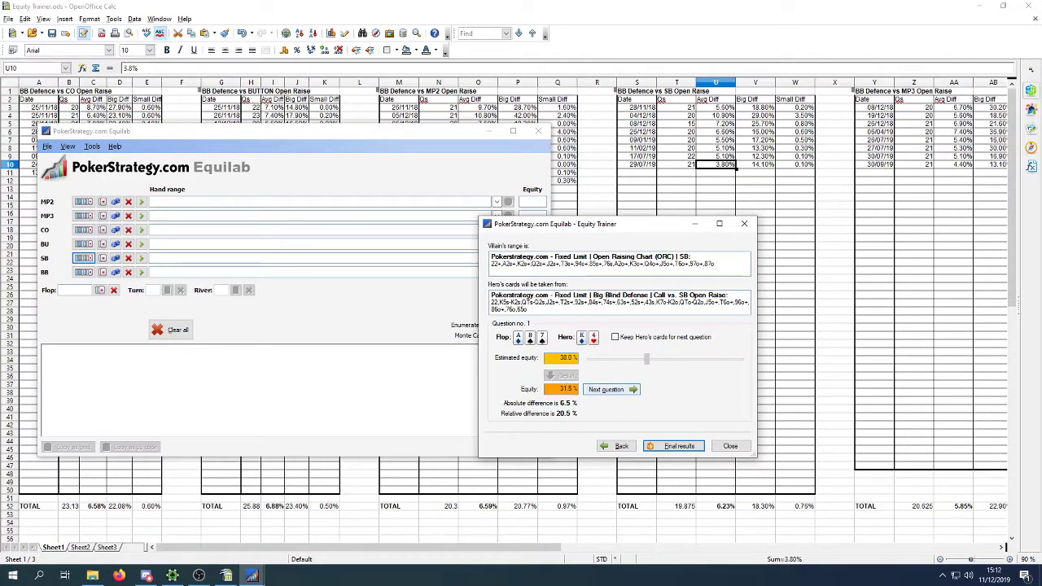
key("Return")
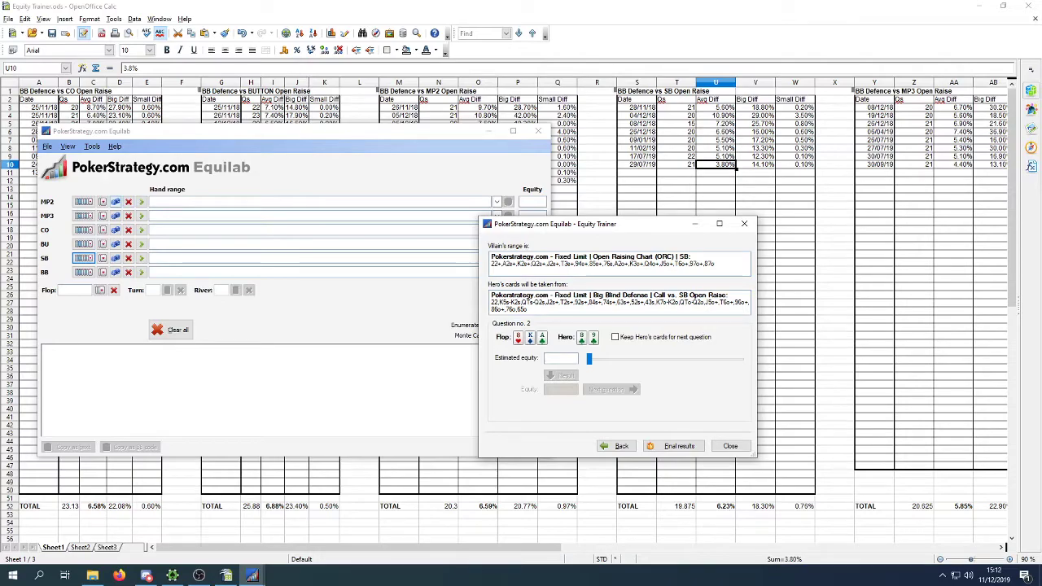
Open the MP2 hand range and mark every hand containing an ace or a king, keeping the trainer's question in view.
left_click(83, 201)
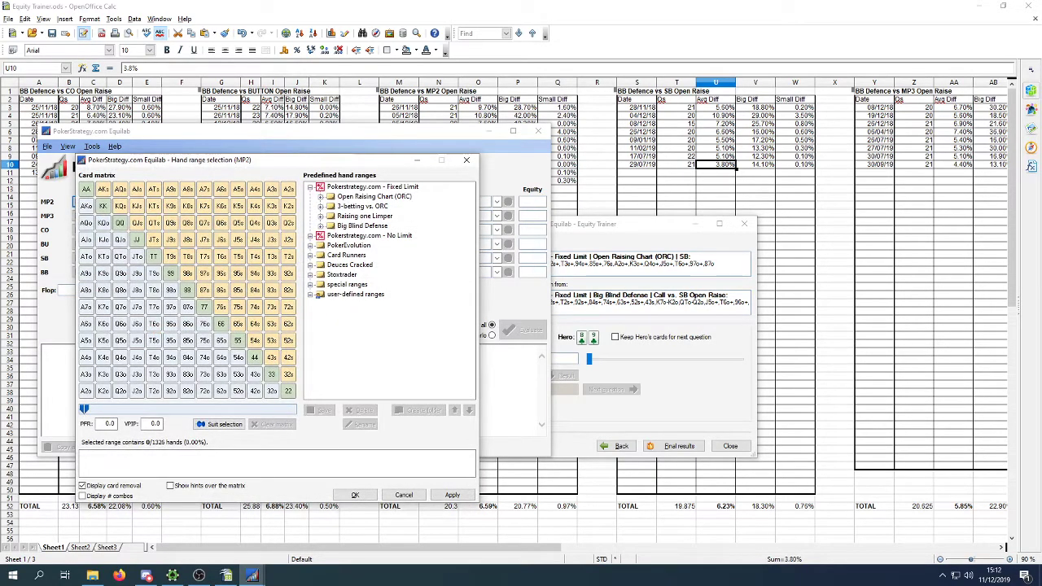
left_click_drag(277, 159, 281, 116)
mouse_move(292, 163)
left_mouse_down()
mouse_move(125, 163)
mouse_move(108, 179)
mouse_move(107, 348)
mouse_move(90, 297)
mouse_move(90, 145)
mouse_move(292, 146)
left_mouse_up()
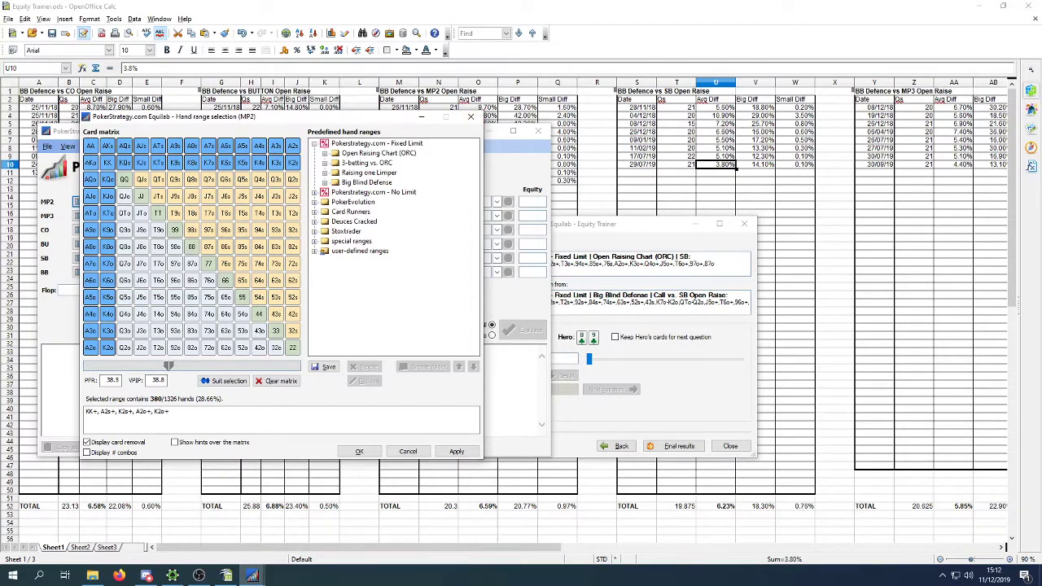
key("alt+Tab")
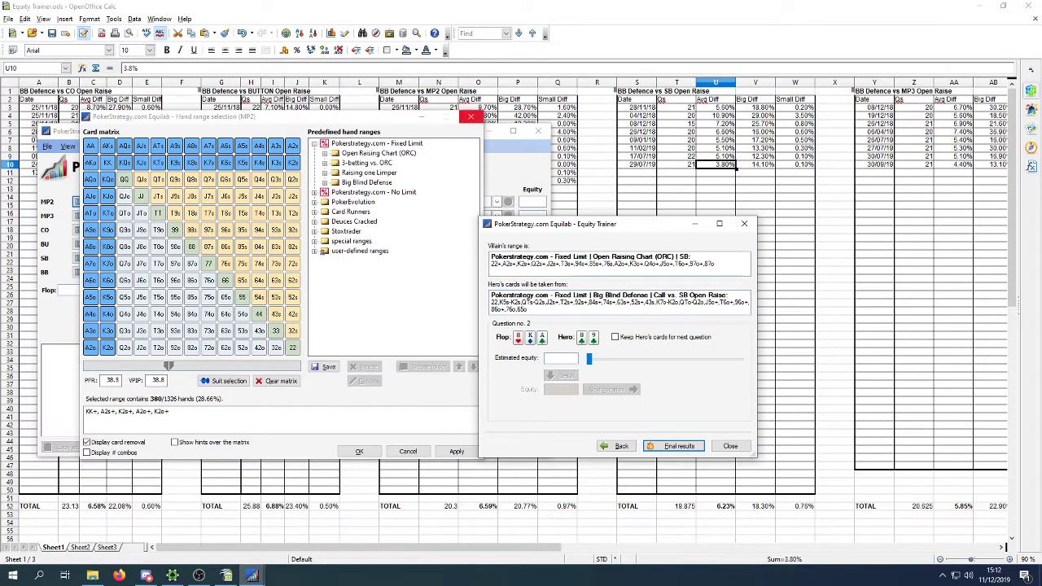
Add J7s-J2s, T7s-T2s, 96s-93s, 86s and 83s to the MP2 range, and discard the range selection.
left_click_drag(175, 196, 225, 245)
mouse_move(192, 213)
left_mouse_down()
mouse_move(175, 212)
mouse_move(175, 196)
left_mouse_up()
mouse_move(208, 196)
left_mouse_down()
mouse_move(226, 230)
mouse_move(225, 213)
mouse_move(276, 230)
mouse_move(292, 213)
mouse_move(226, 213)
left_mouse_up()
left_click(225, 230)
left_click(276, 245)
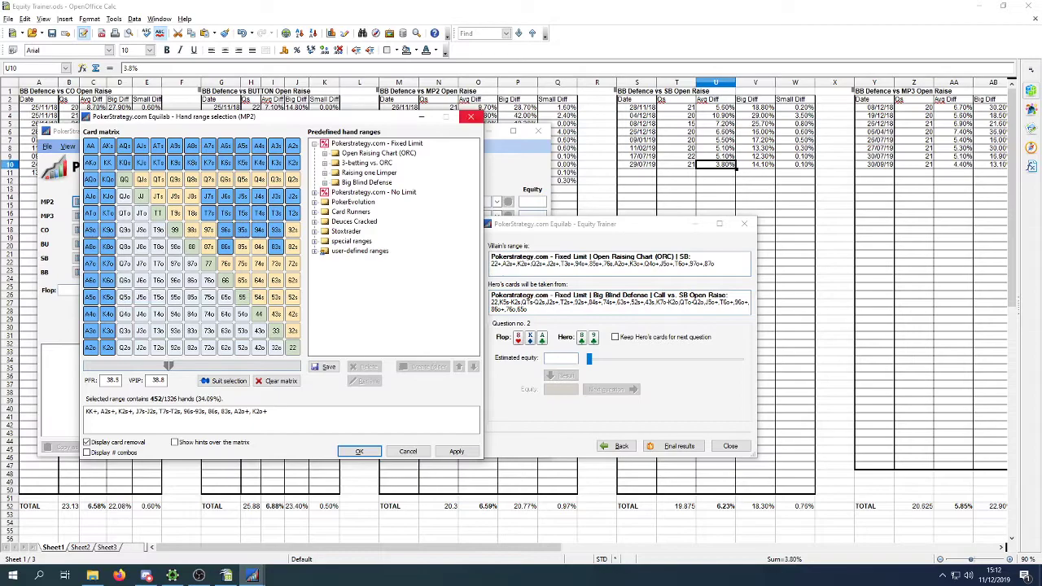
left_click(470, 116)
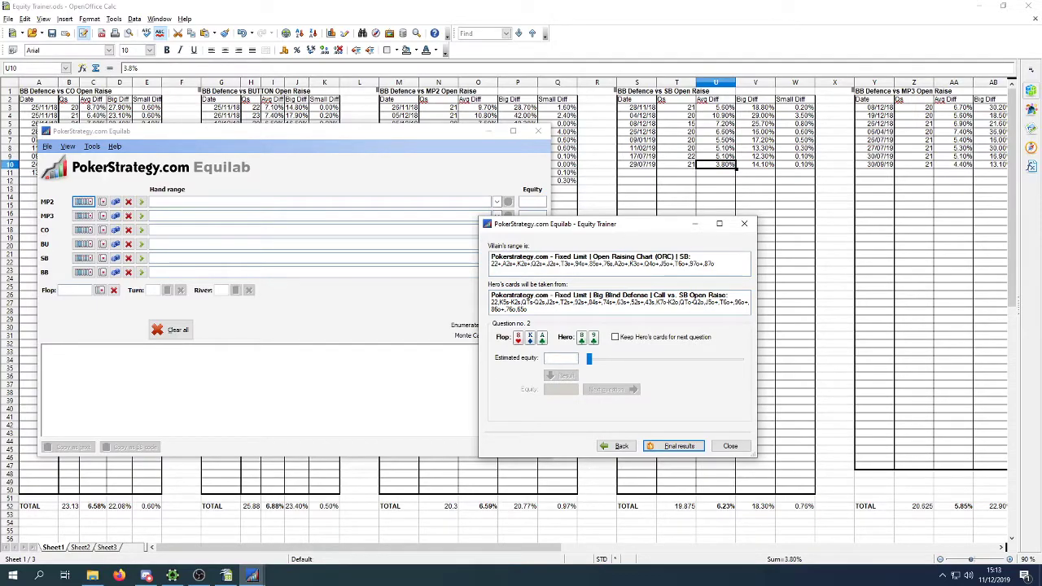
Answer question 2 with an estimated equity of 45% and go to question 3.
type("45")
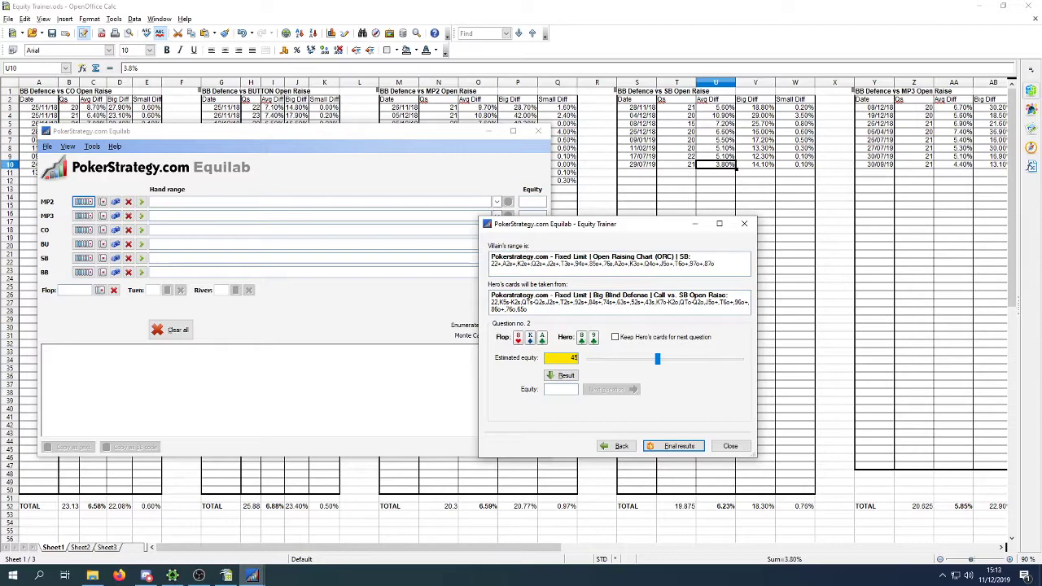
key("Return")
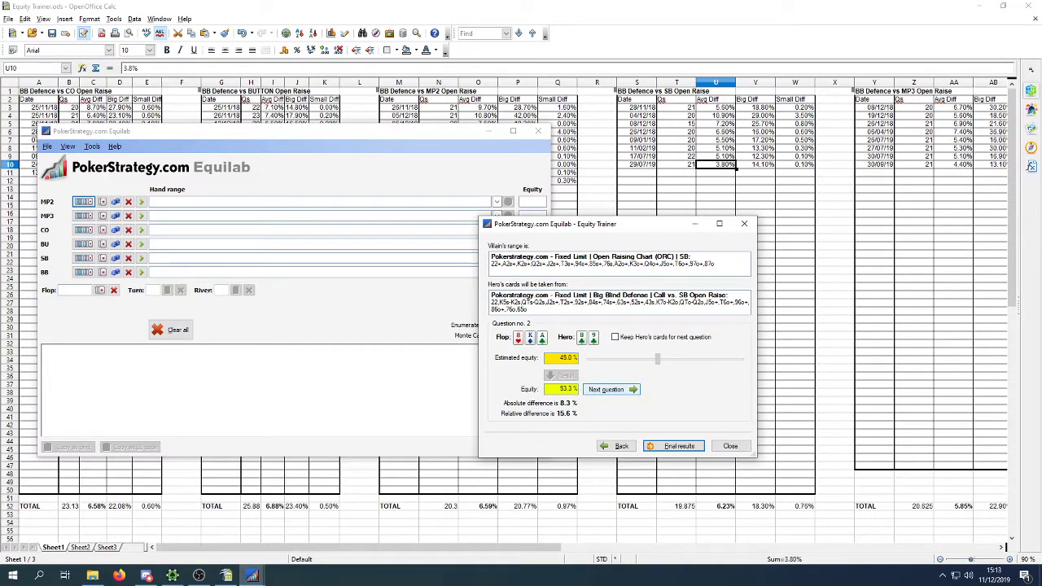
key("Return")
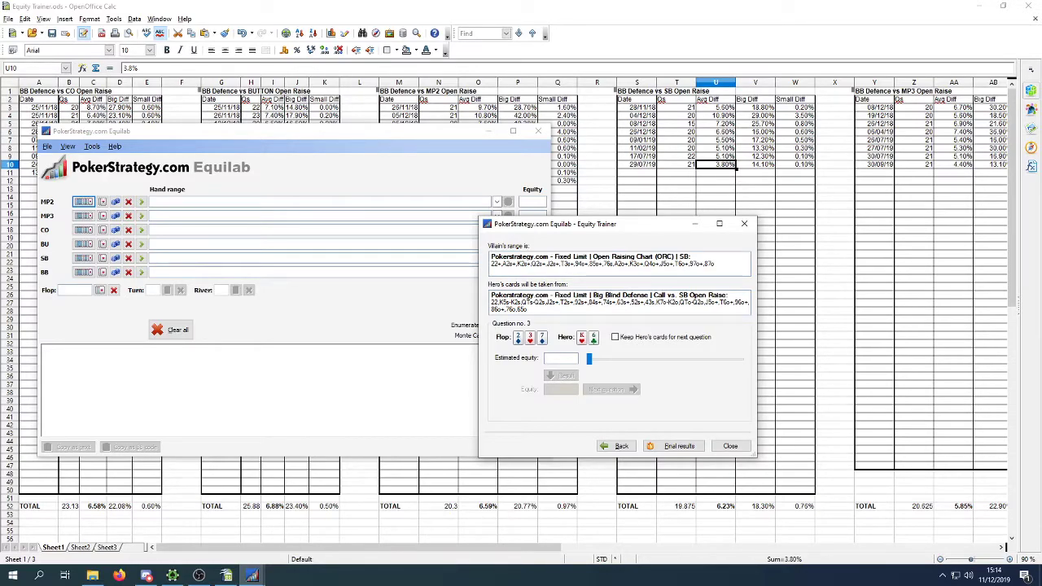
Mark Q7s+ and J8s+ in the MP2 hand range, and discard the range selection.
left_click(83, 201)
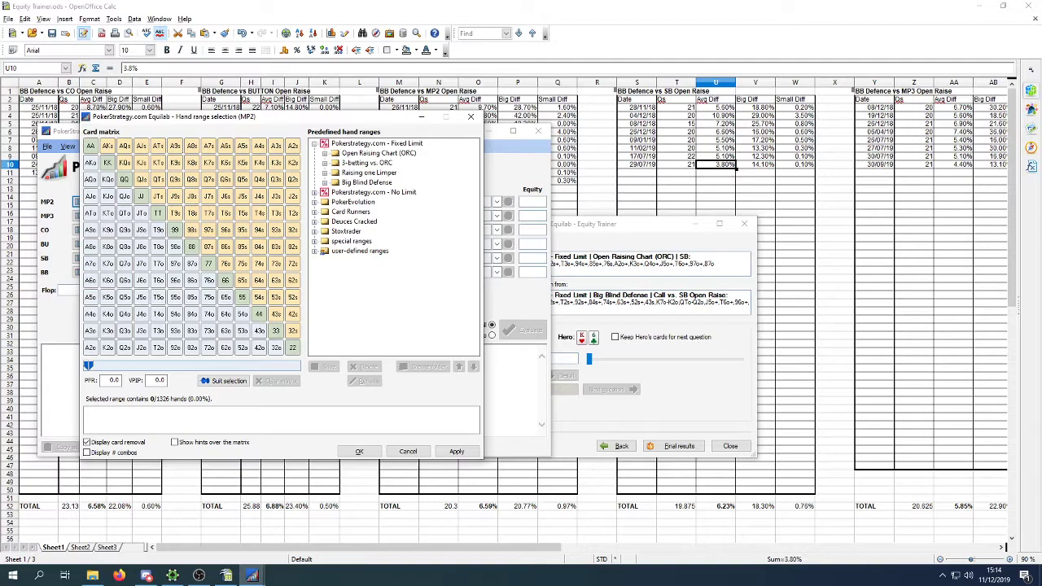
mouse_move(141, 179)
left_mouse_down()
mouse_move(175, 196)
mouse_move(208, 179)
mouse_move(192, 196)
left_mouse_up()
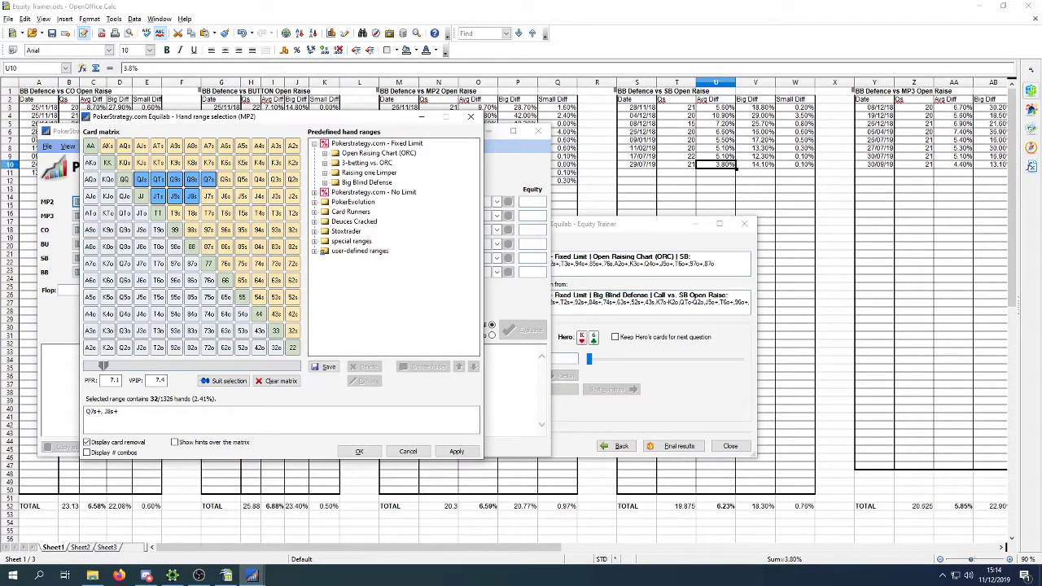
left_click(470, 116)
Separate the two windows, answer question 3 with an estimated equity of 40%, and go to question 4.
left_click_drag(456, 131, 394, 125)
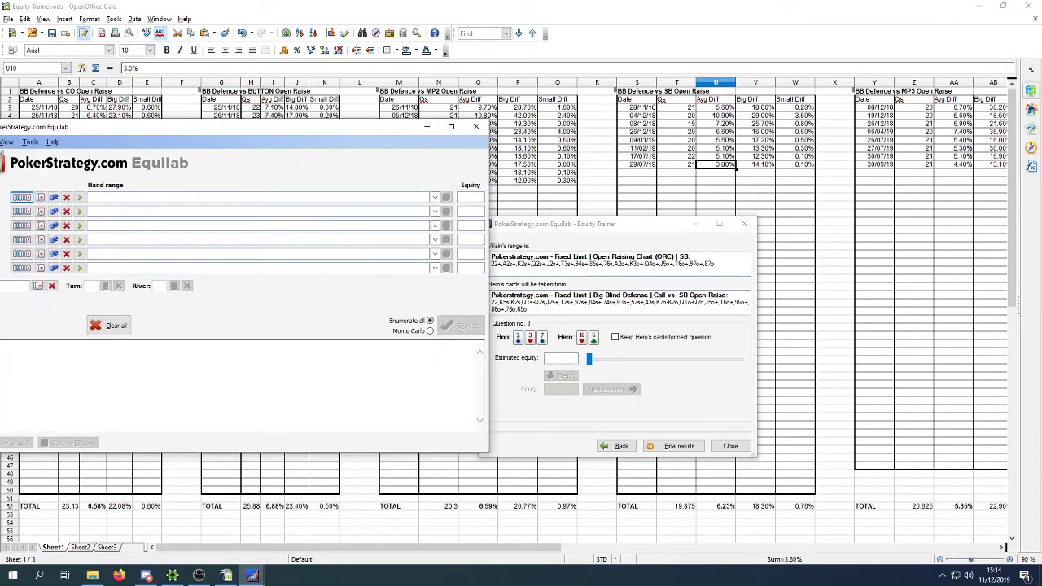
left_click_drag(602, 223, 613, 208)
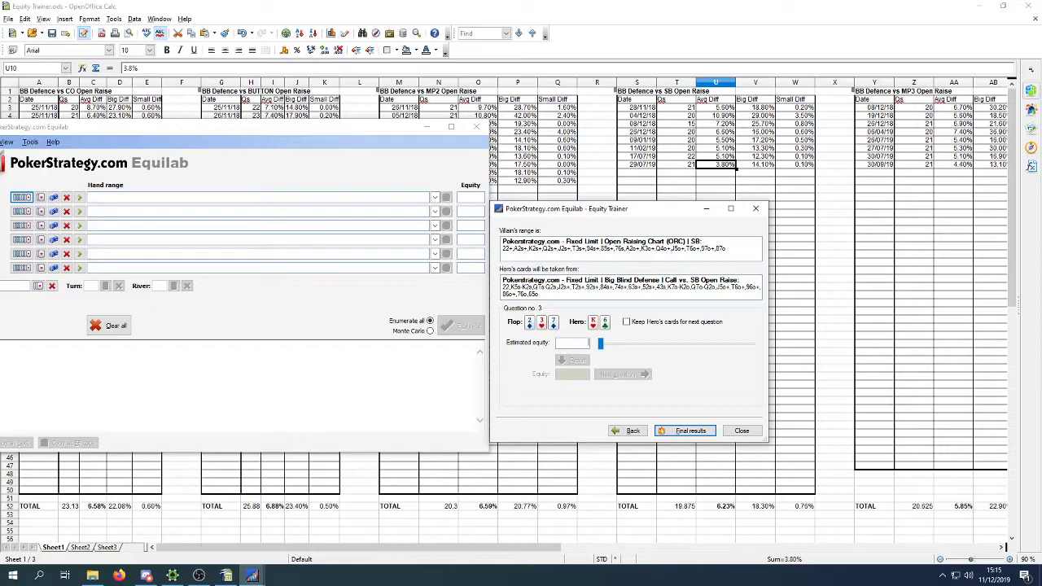
type("40")
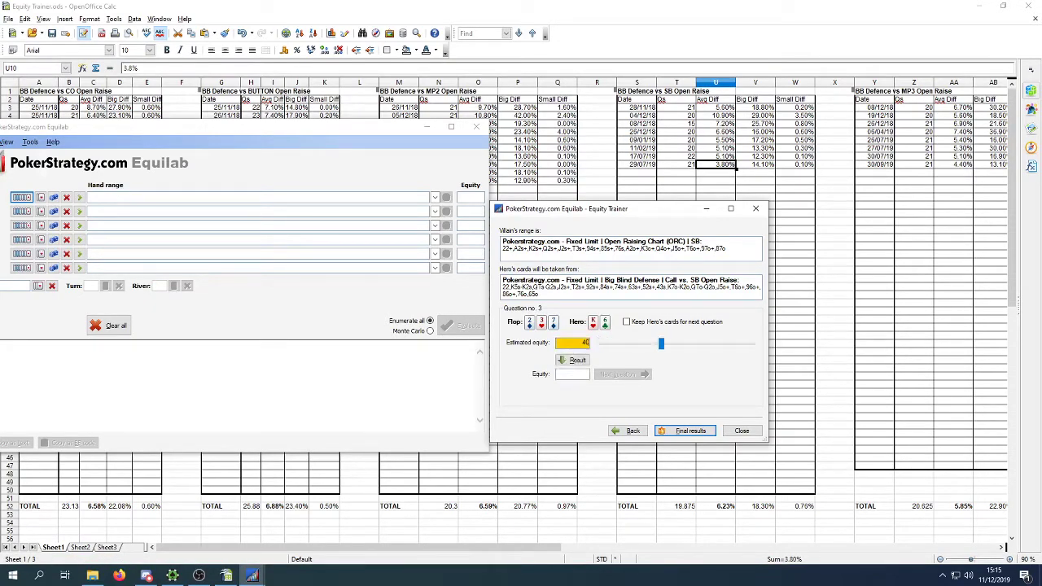
key("Return")
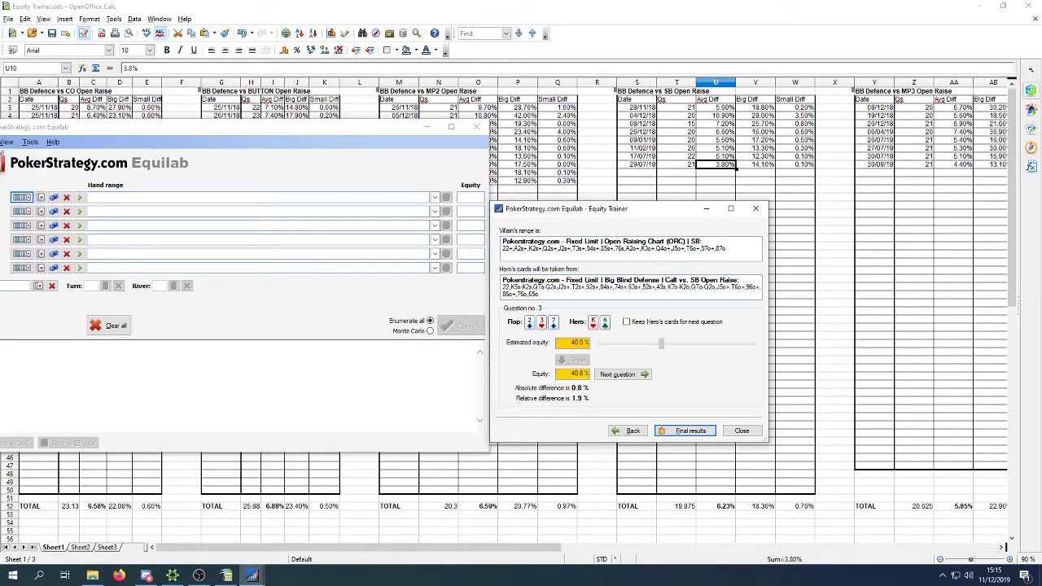
key("Return")
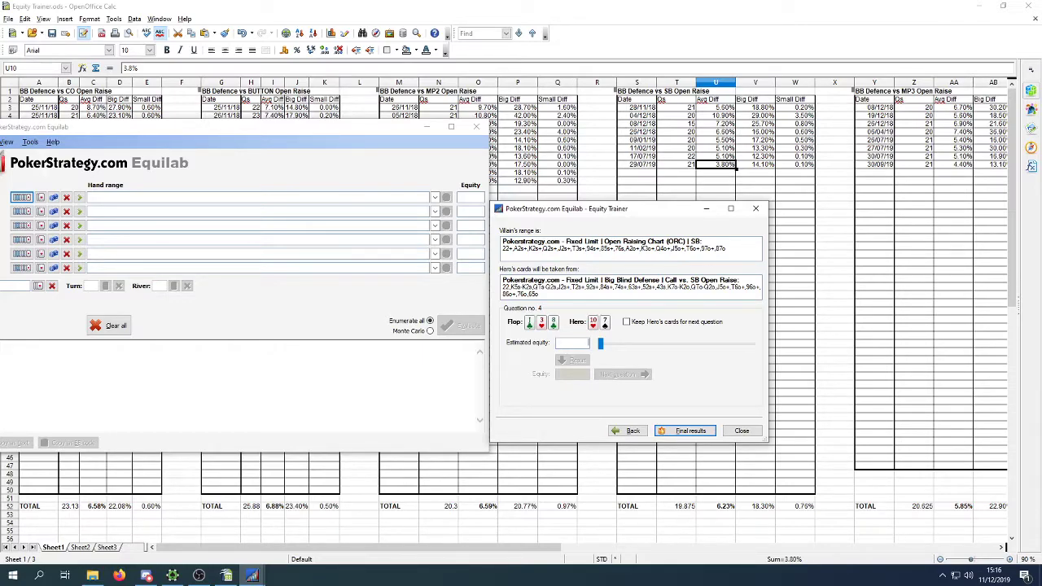
Answer question 4 with an estimated equity of 35% and question 5 with 9%, and go to question 6.
type("35")
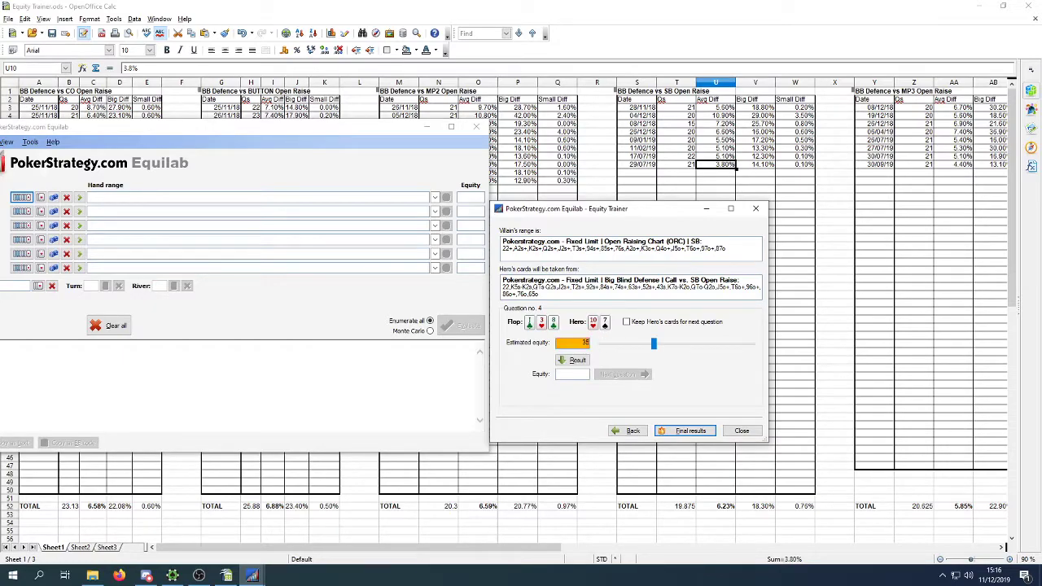
key("Return")
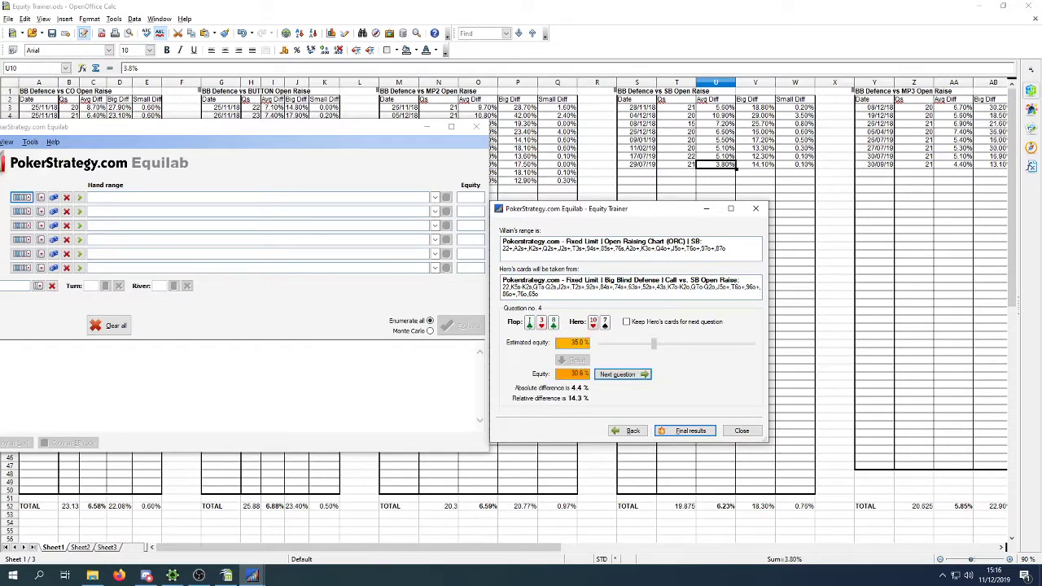
key("Return")
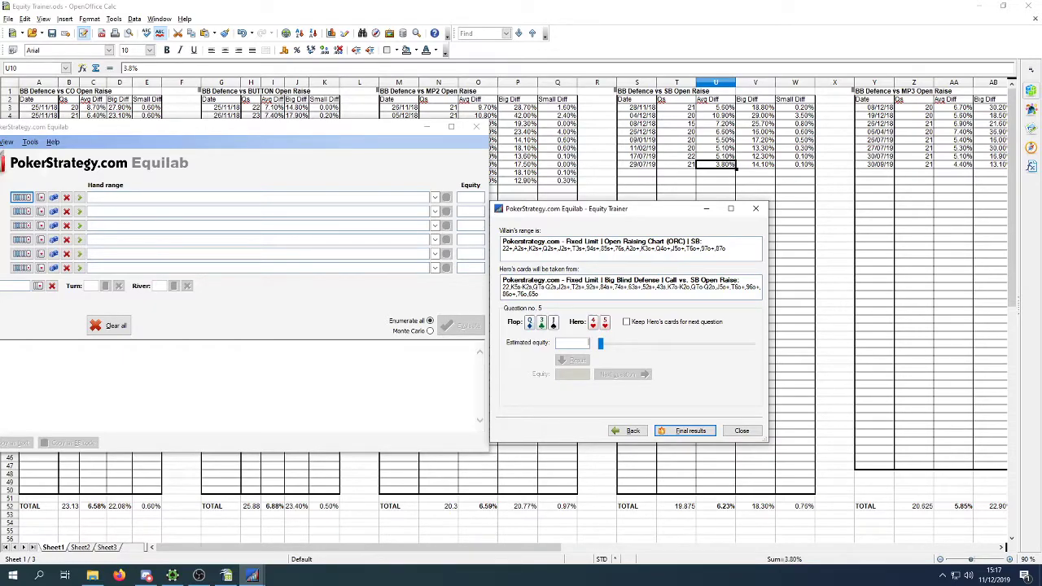
type("9")
key("Return")
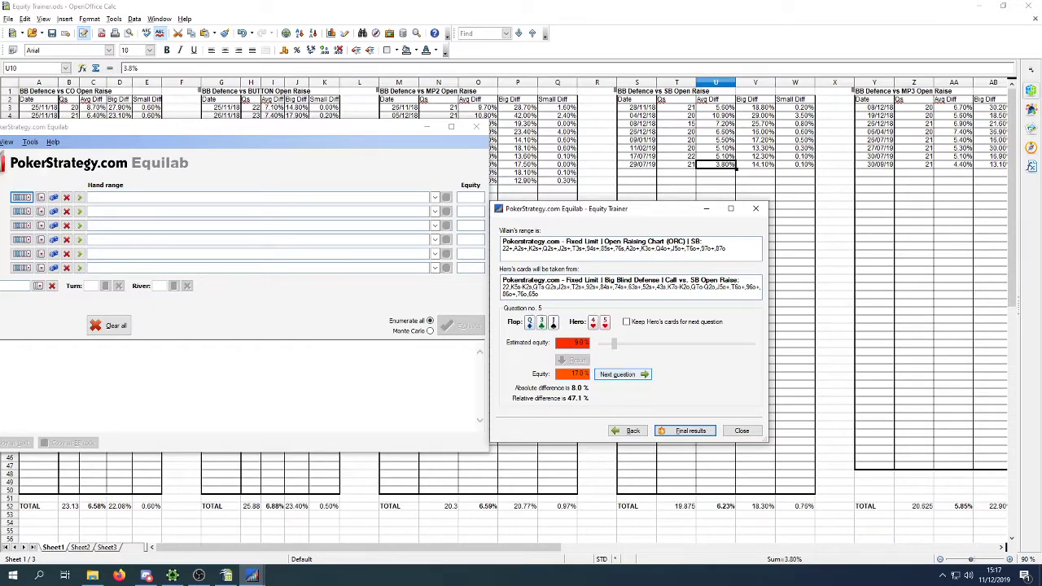
left_click(623, 373)
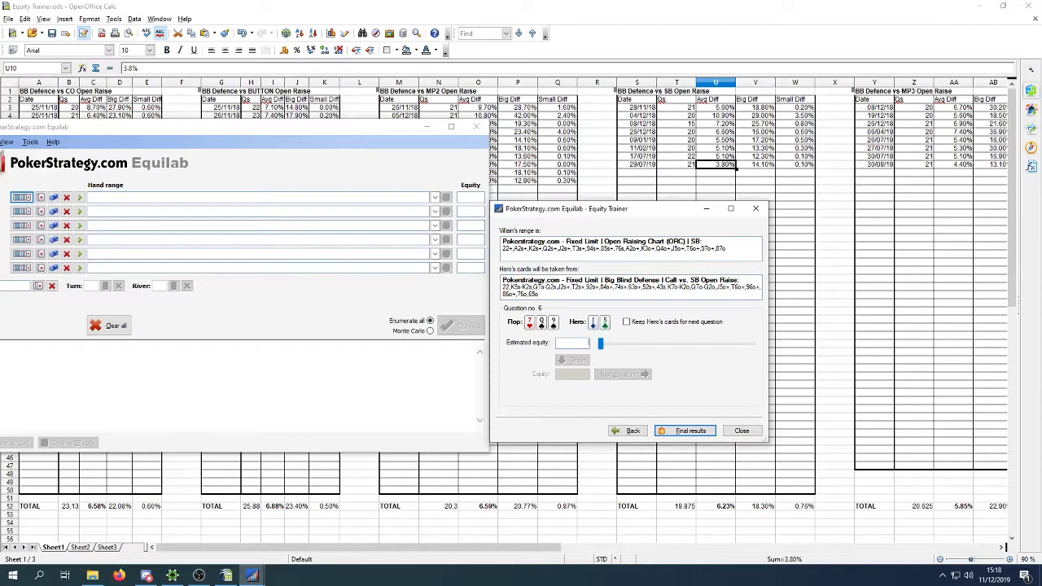
Answer question 6 with an estimated equity of 21% and question 7 with 32%, and go to question 8.
type("21")
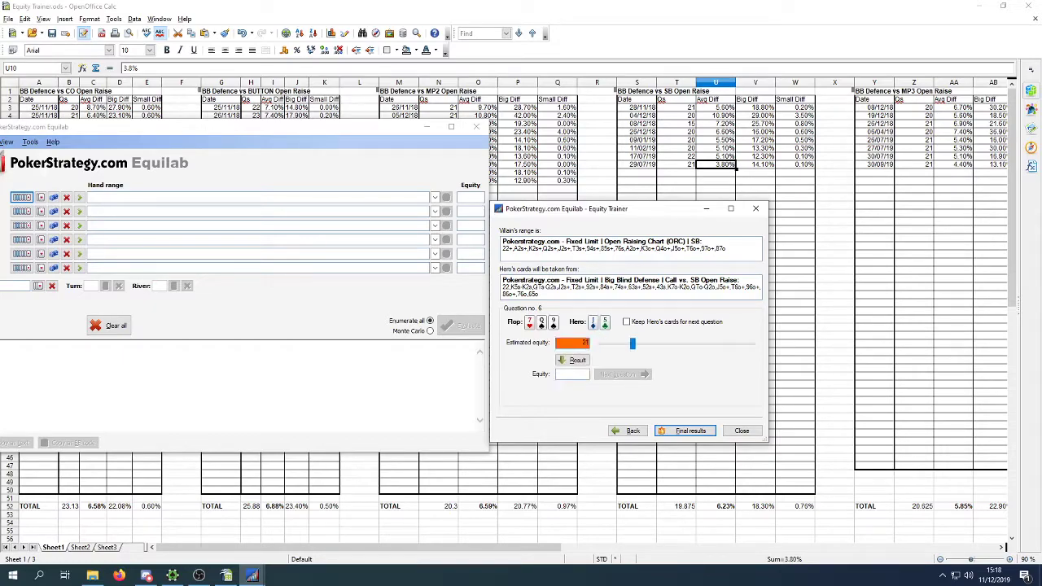
key("Return")
left_click(622, 374)
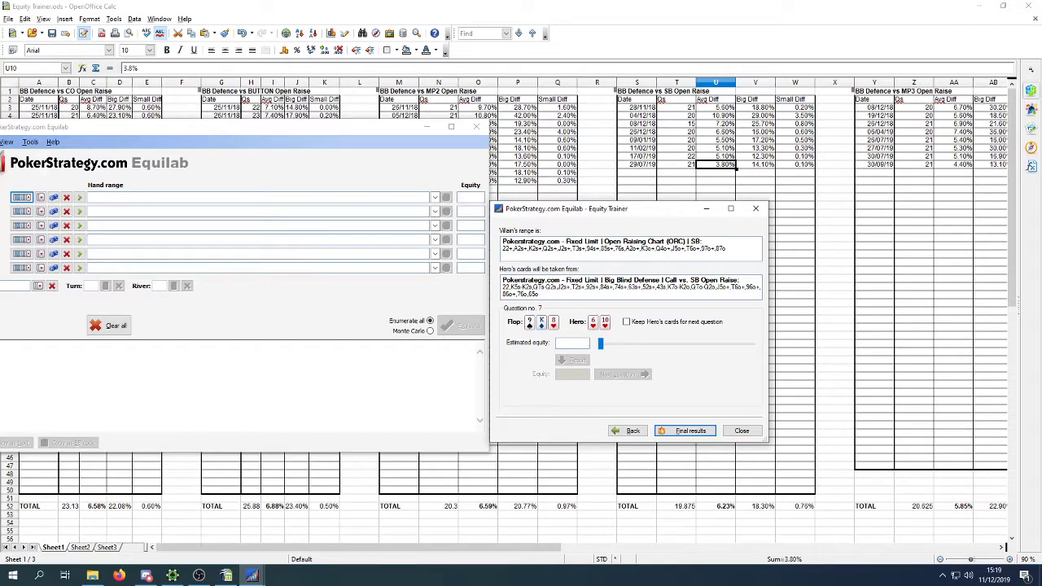
type("32")
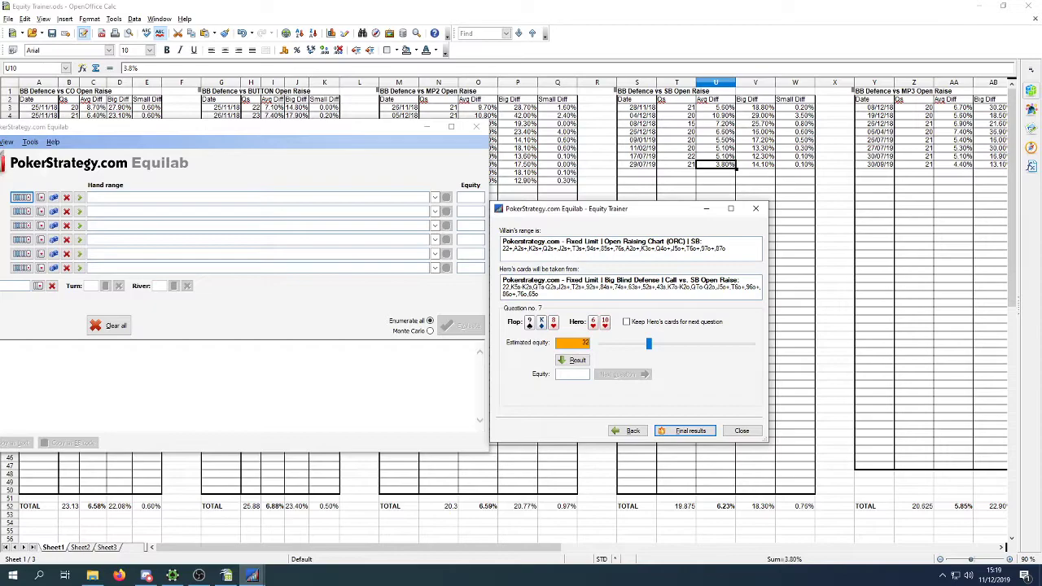
key("Return")
key("Return")
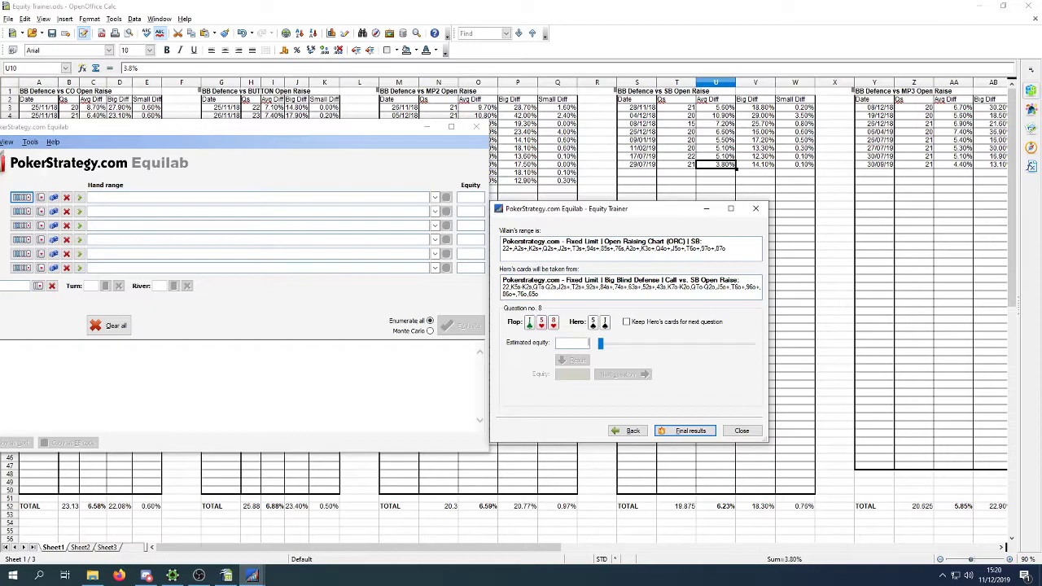
Answer question 8 with an estimated equity of 85% and go to question 9.
type("85")
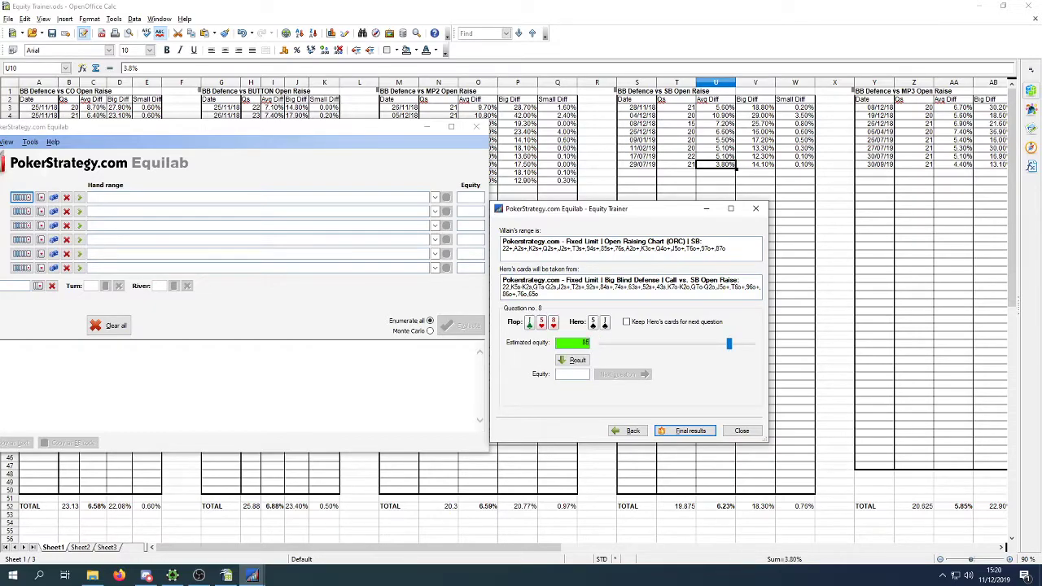
key("Return")
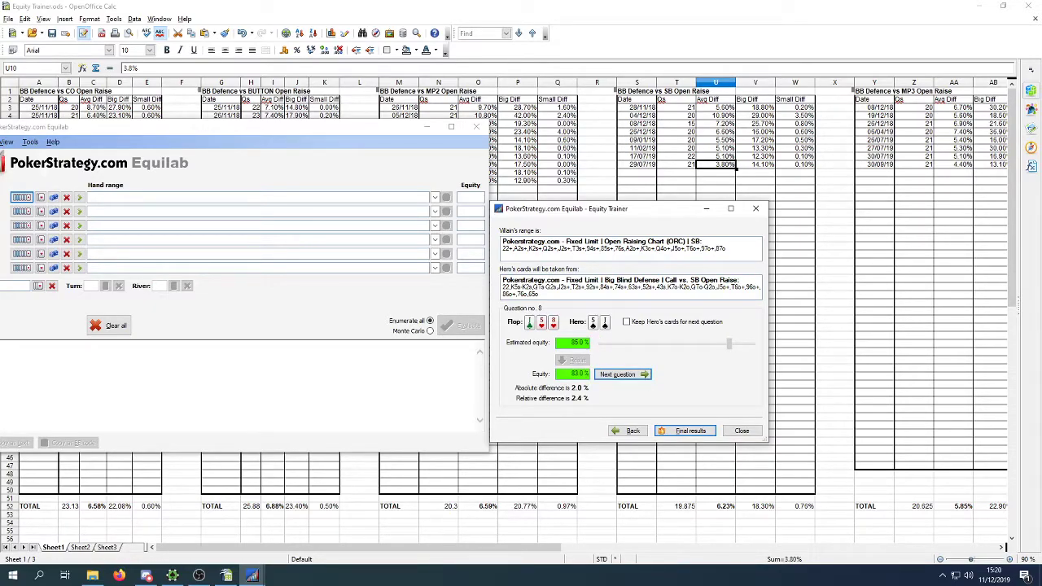
key("Return")
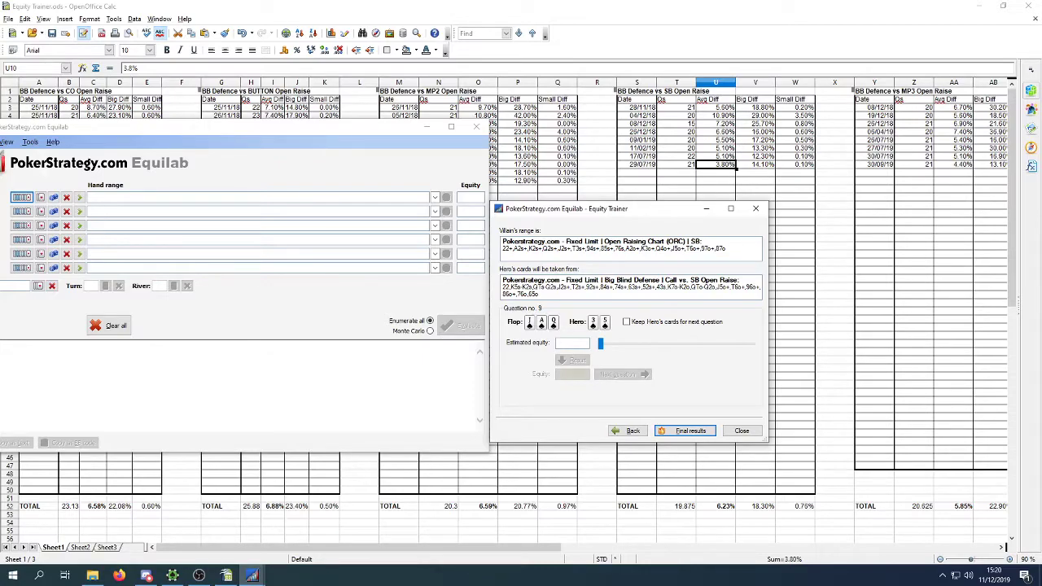
Mark K3o+, Q6o+, J7o+, T7o+, 97o+, 87o, 76o and 65o in the MP2 hand range.
left_click(22, 197)
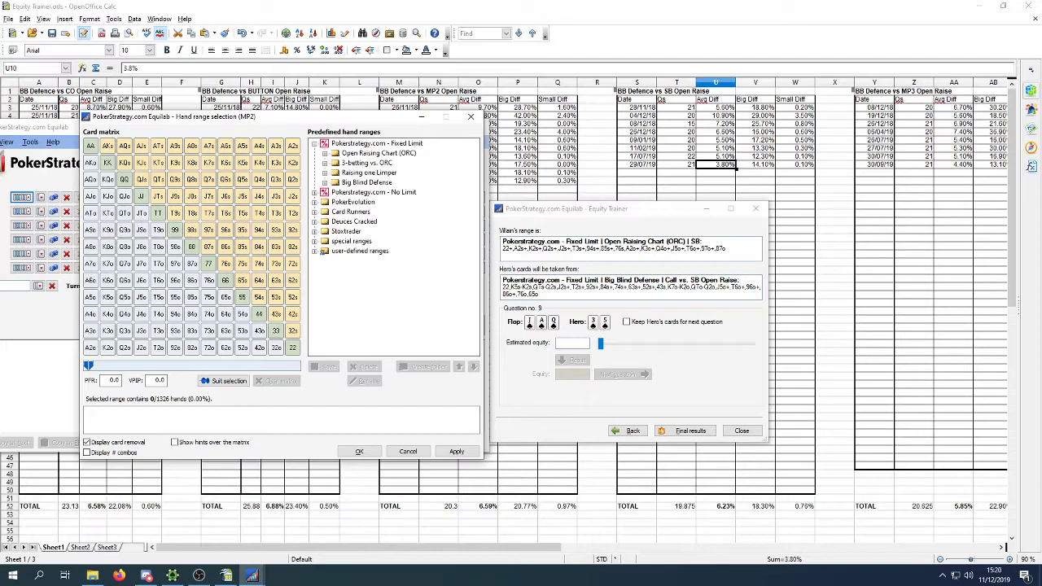
left_click_drag(88, 366, 107, 366)
left_click_drag(107, 313, 108, 330)
mouse_move(125, 280)
left_mouse_down()
mouse_move(124, 196)
mouse_move(141, 263)
mouse_move(158, 229)
mouse_move(192, 263)
mouse_move(175, 247)
left_mouse_up()
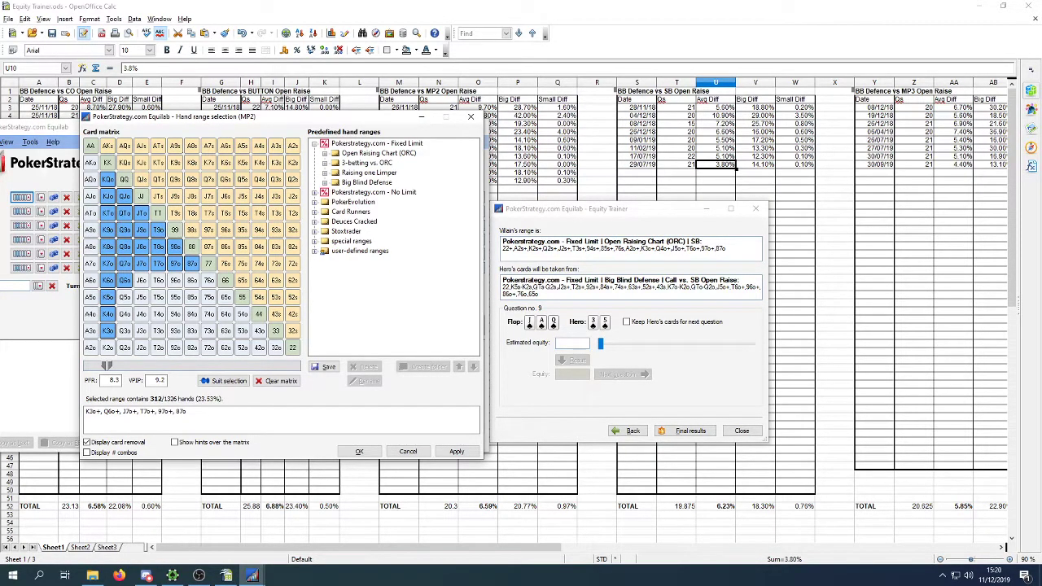
left_click_drag(209, 280, 225, 297)
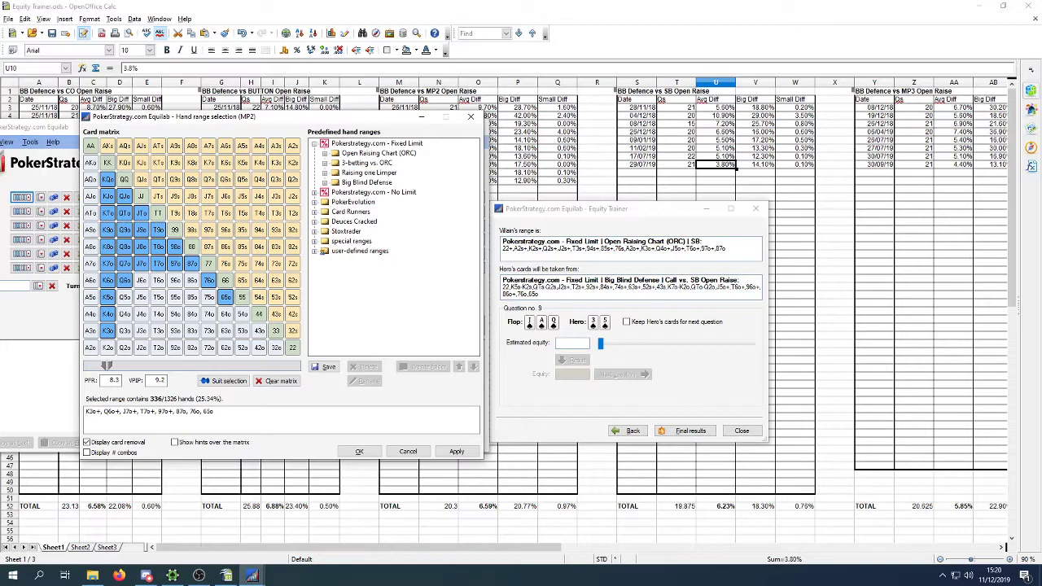
Restrict the marked offsuit hands to combos containing a spade, and discard the range selection.
left_click(223, 380)
mouse_move(226, 296)
left_mouse_down()
mouse_move(158, 230)
mouse_move(141, 263)
mouse_move(141, 213)
mouse_move(123, 280)
left_mouse_up()
left_click_drag(108, 331, 108, 179)
left_click(223, 381)
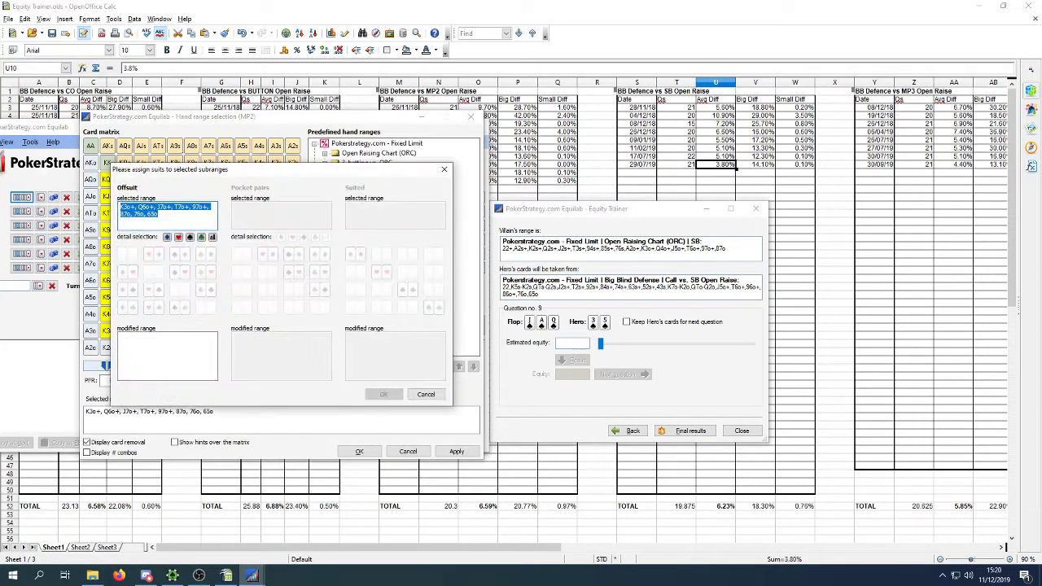
left_click(189, 237)
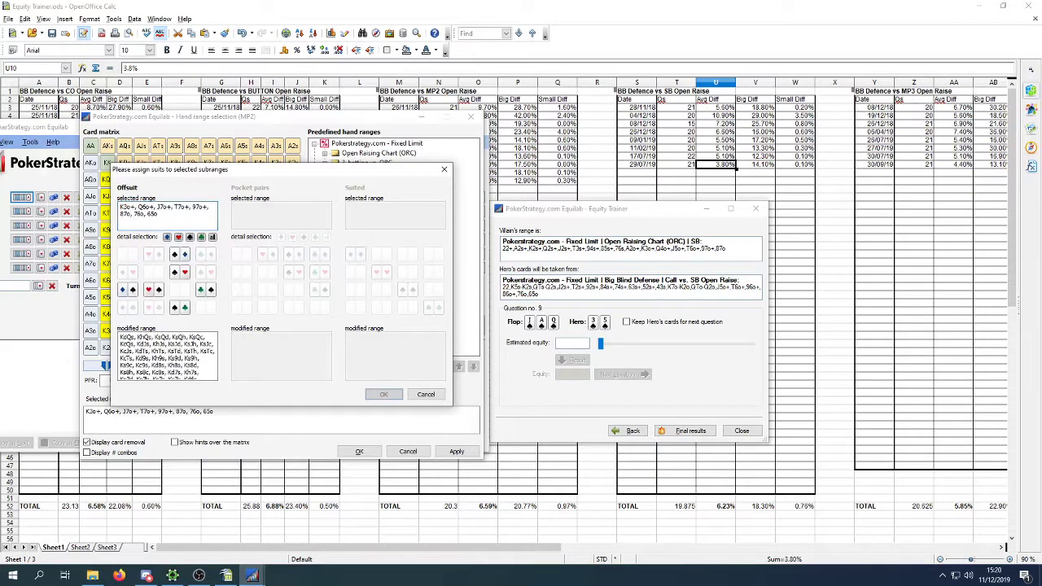
left_click(383, 394)
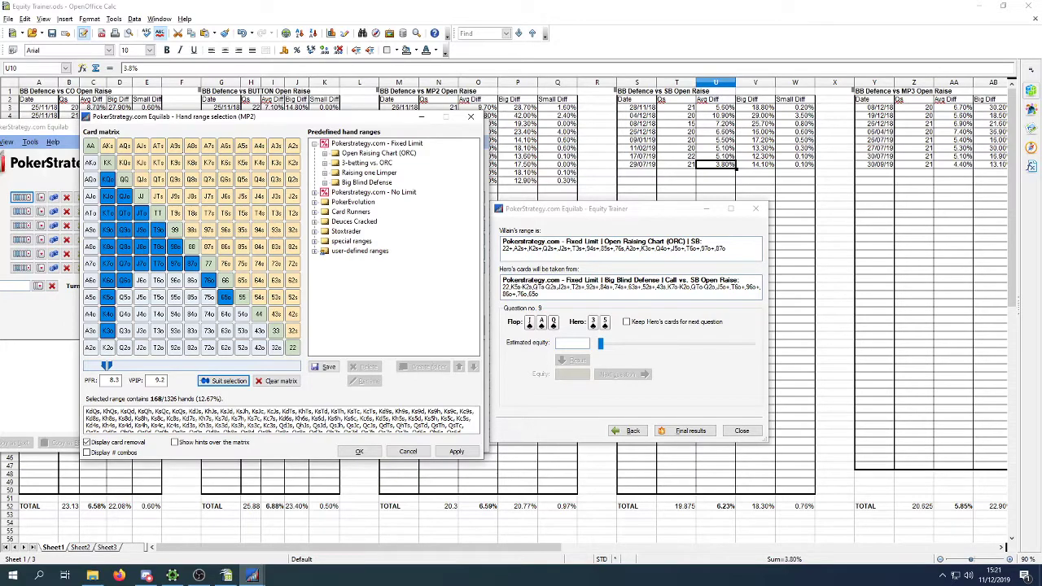
left_click(471, 117)
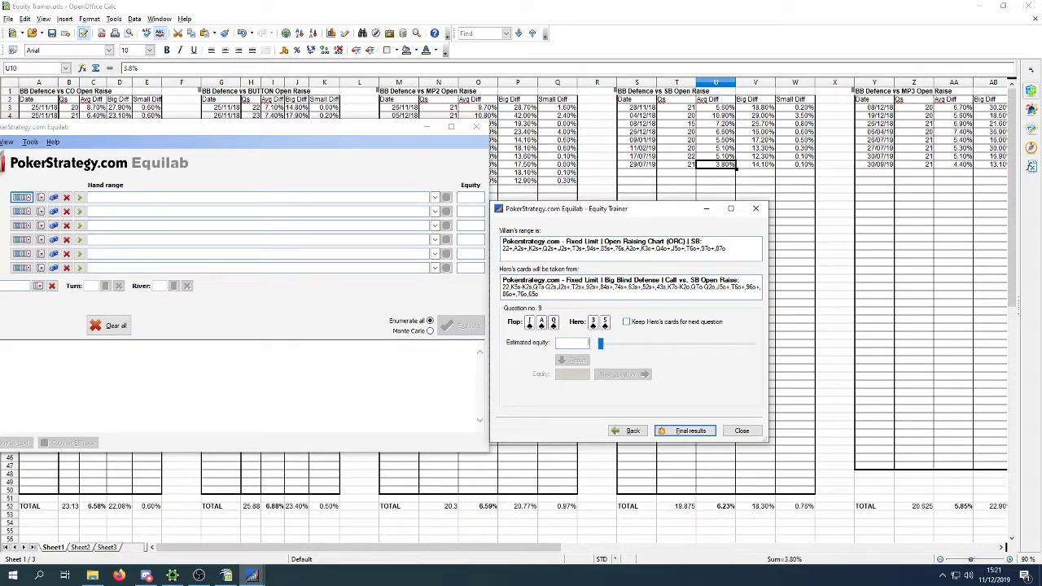
Answer question 9 with an estimated equity of 72%.
type("7")
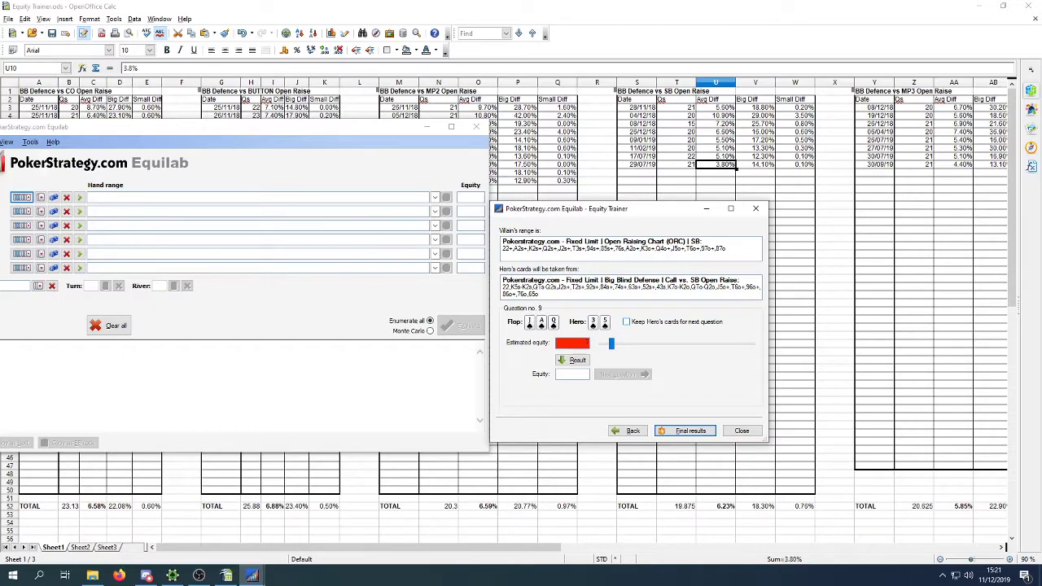
type("2")
key("Return")
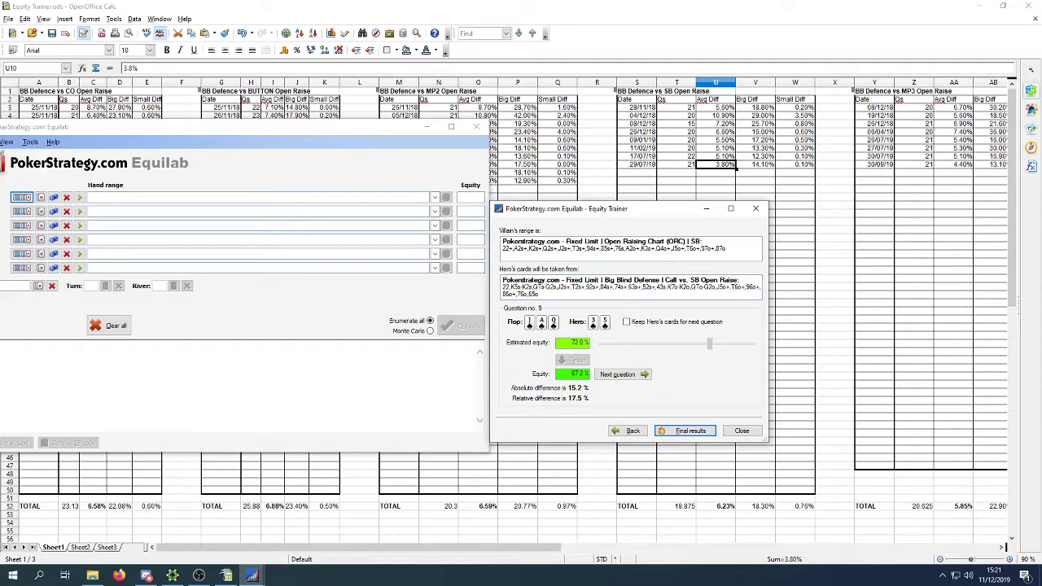
left_click_drag(571, 373, 596, 373)
left_click(21, 198)
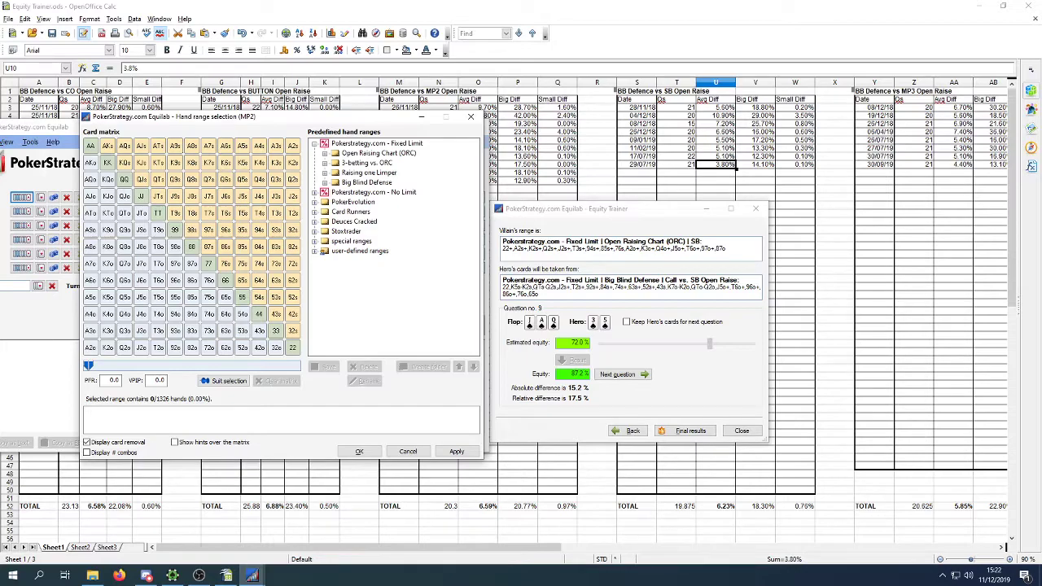
left_click(577, 374)
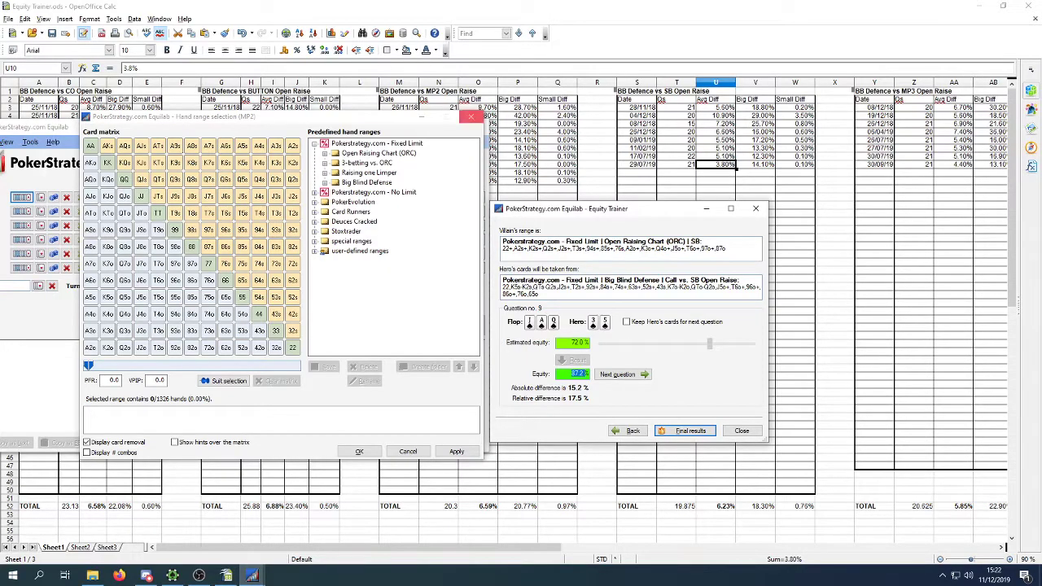
left_click(470, 117)
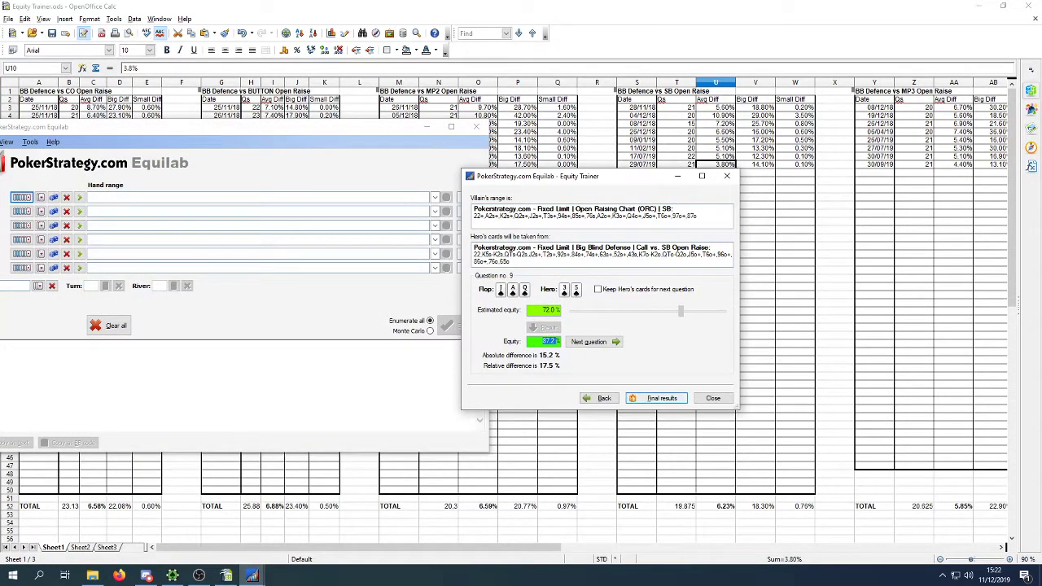
Proceed to question 10, answer it with an estimated equity of 17%, and go to question 11.
left_click(594, 341)
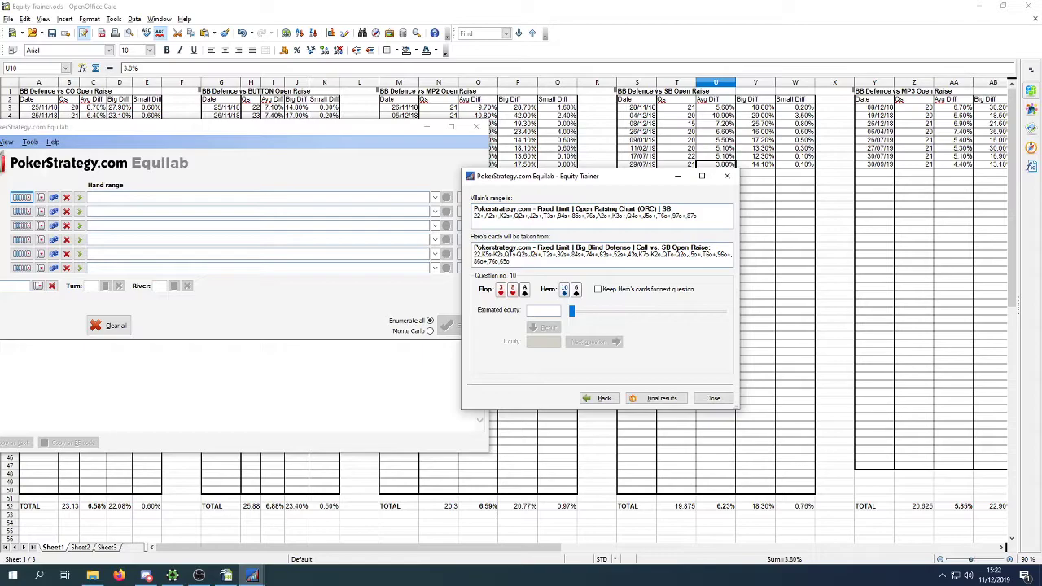
left_click(543, 311)
type("17")
key("Return")
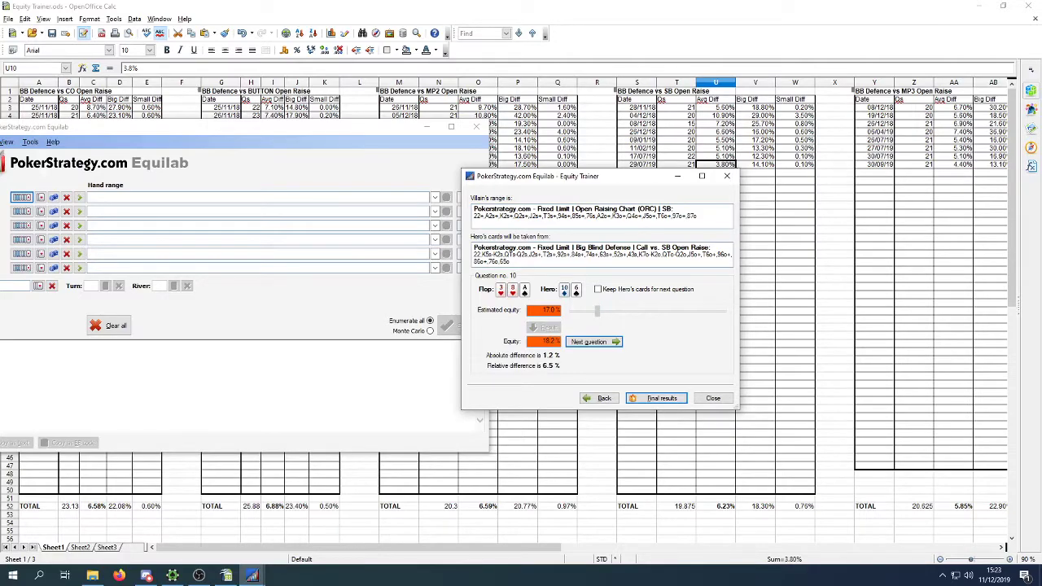
key("Return")
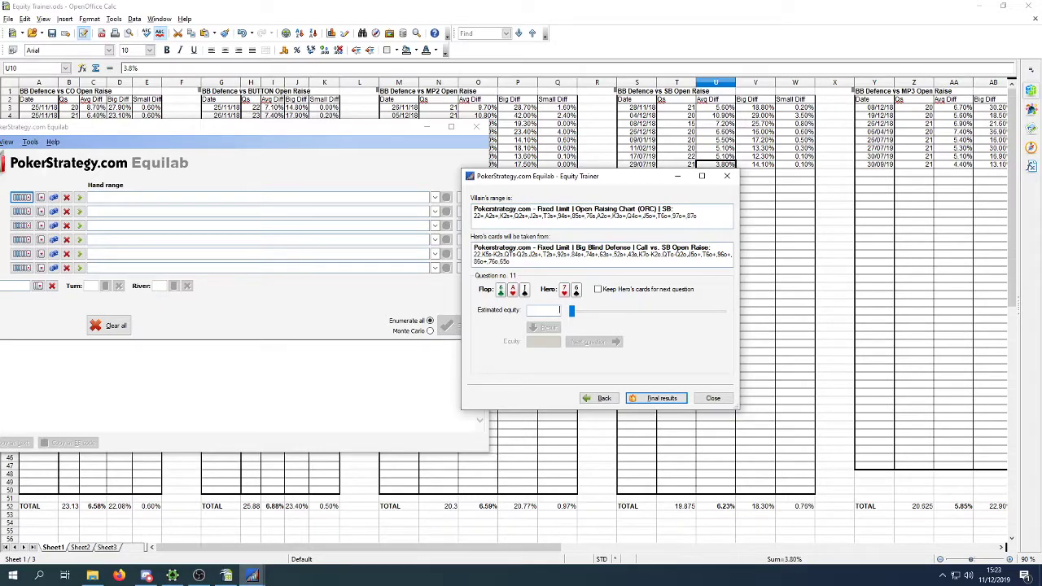
Answer question 11 with an estimated equity of 43% and go to question 12.
type("43")
key("Return")
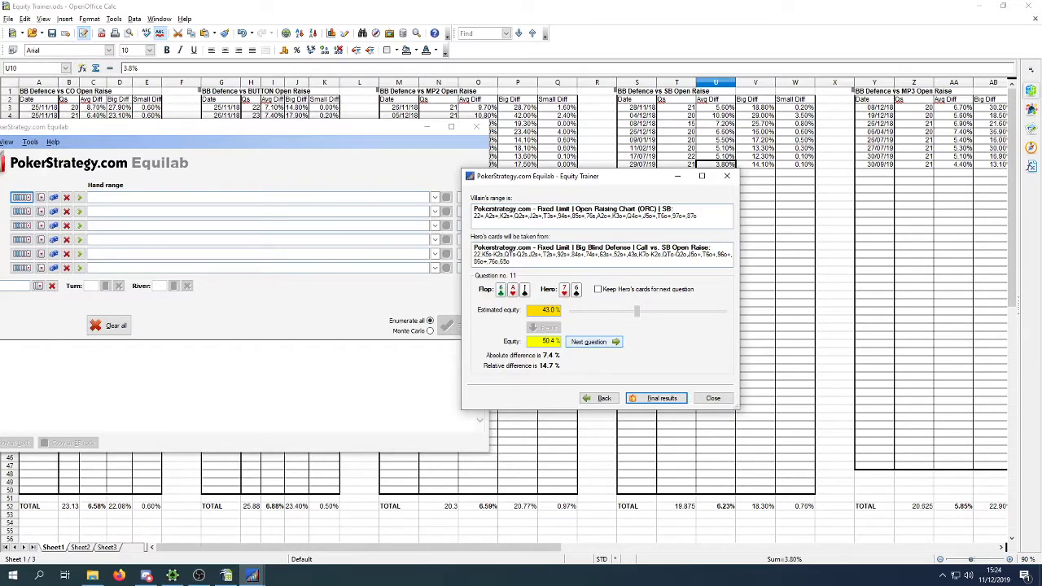
key("Return")
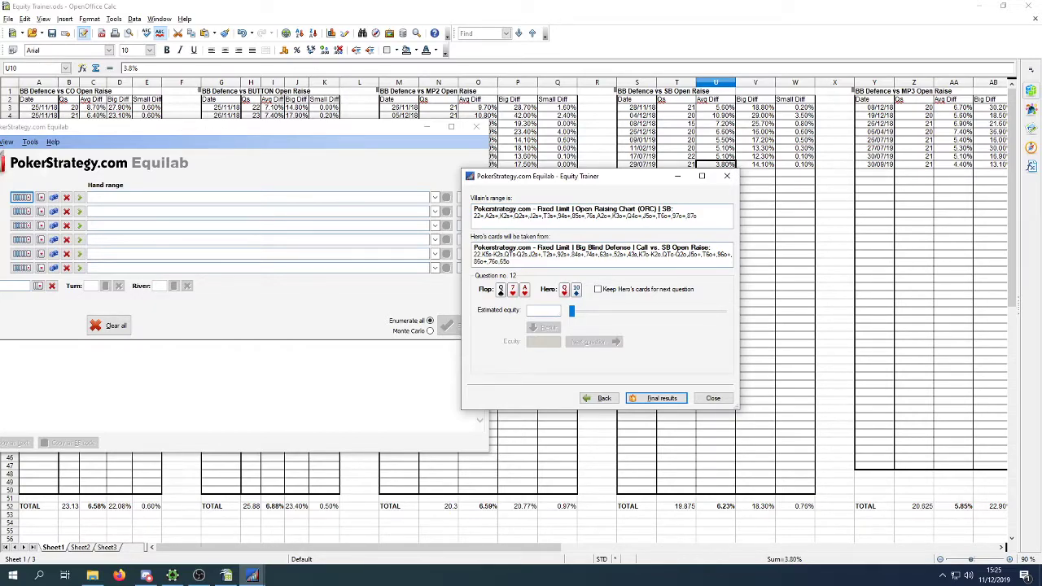
Answer question 12 with an estimated equity of 66% and go to question 13.
type("33")
key("BackSpace")
key("BackSpace")
type("65")
key("Return")
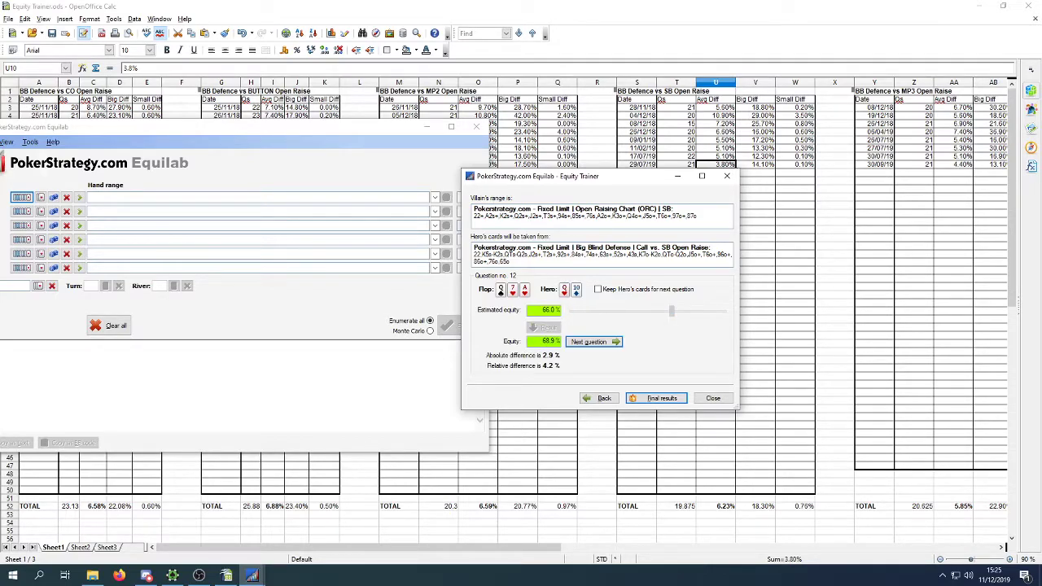
key("Return")
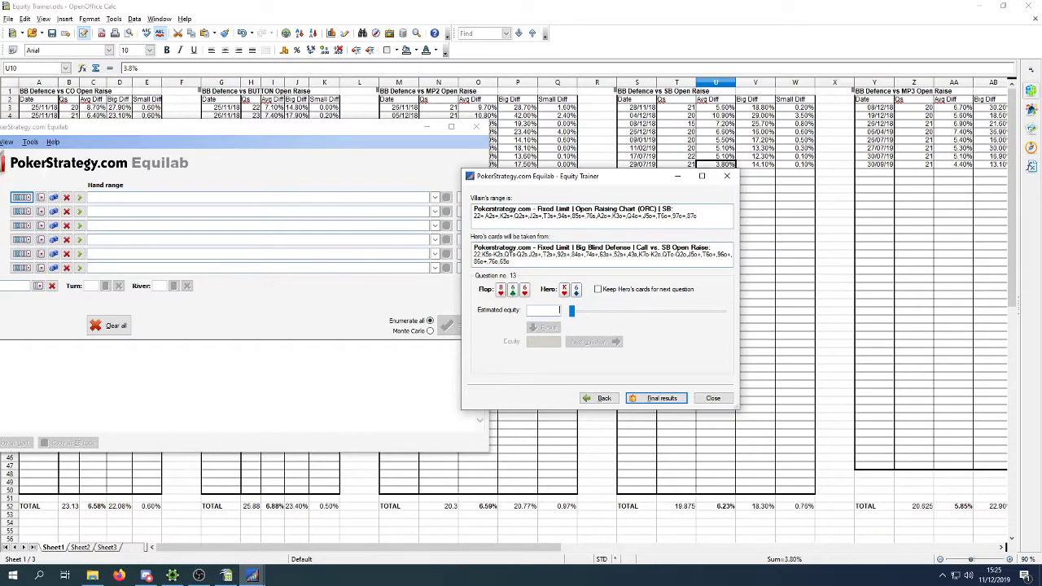
Answer question 13 with an estimated equity of 88% and question 14 with 33%.
type("88")
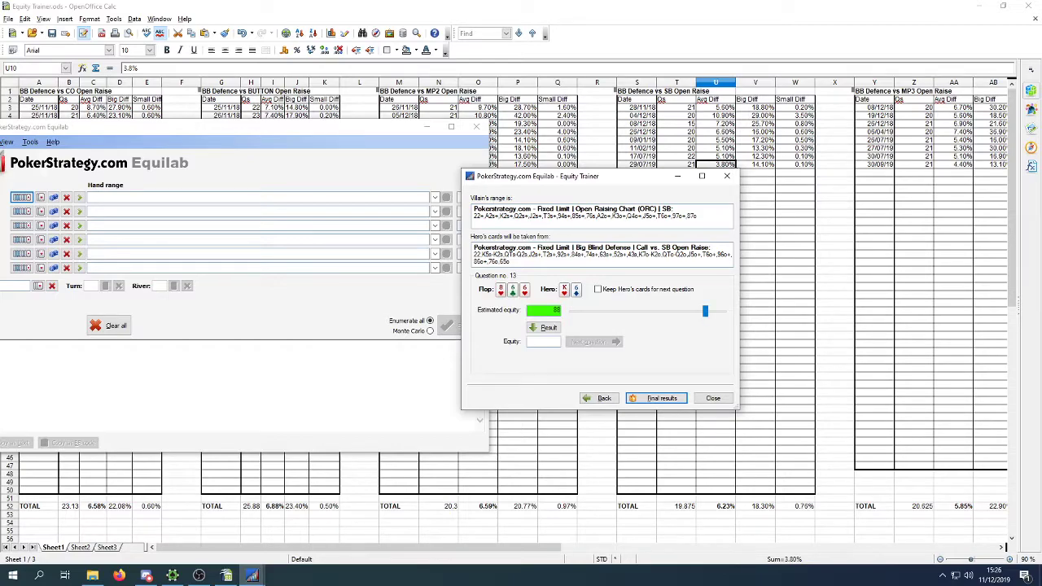
key("Return")
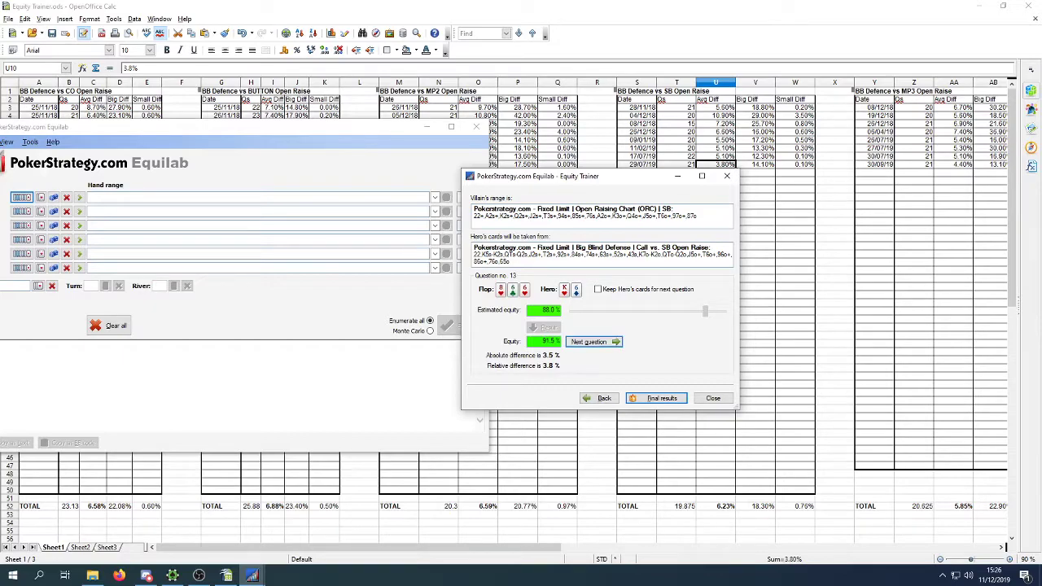
key("Return")
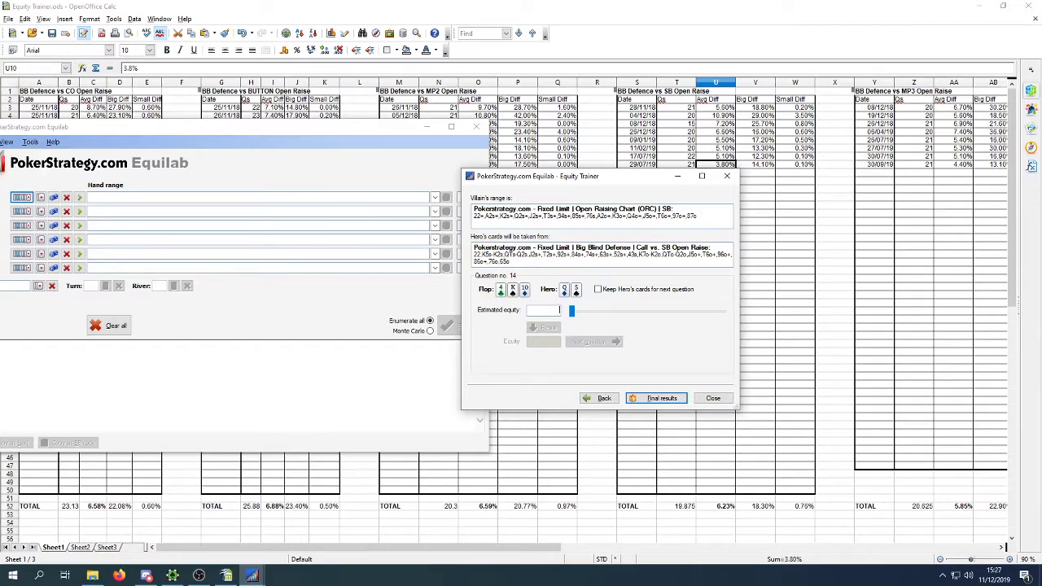
left_click_drag(571, 310, 620, 310)
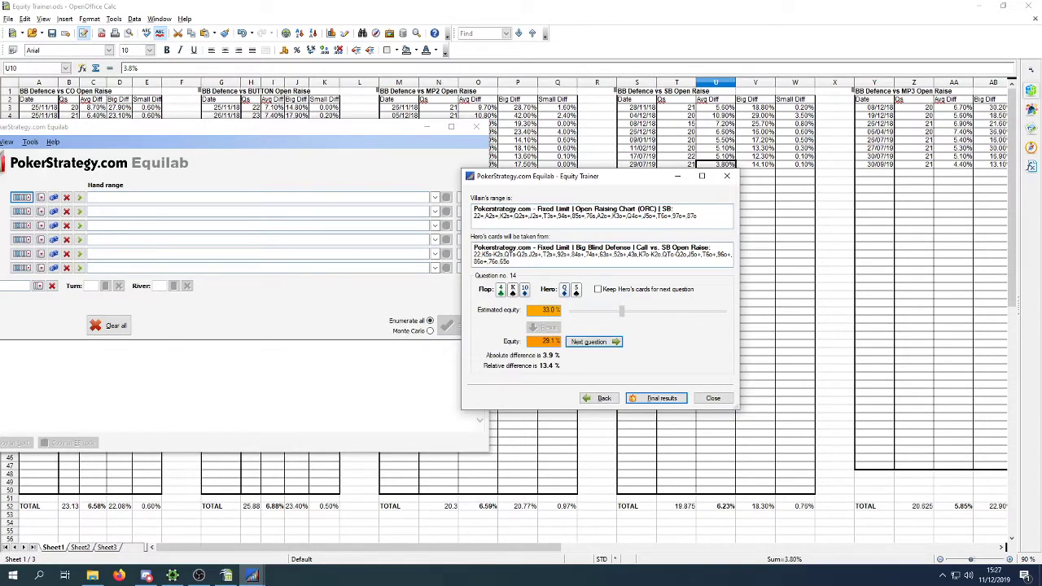
Answer question 15 with an estimated equity of 22% and question 16 with 63%.
left_click(593, 341)
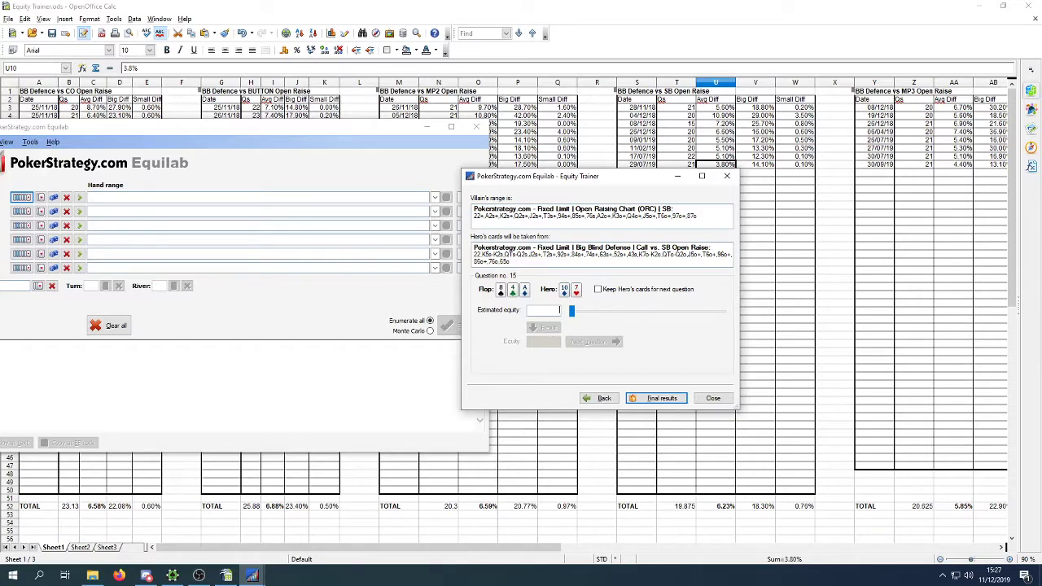
type("22")
key("Return")
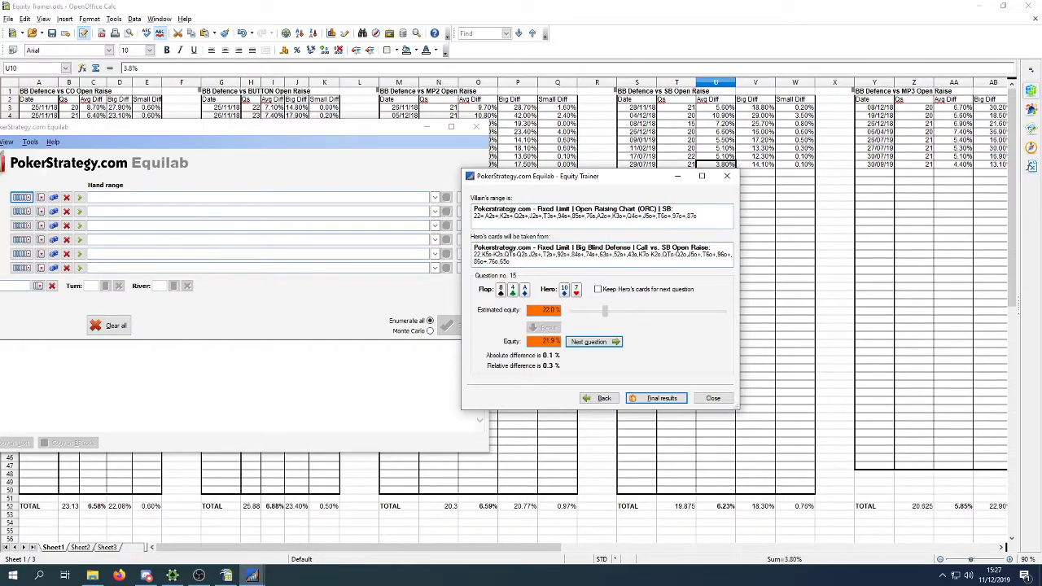
key("Return")
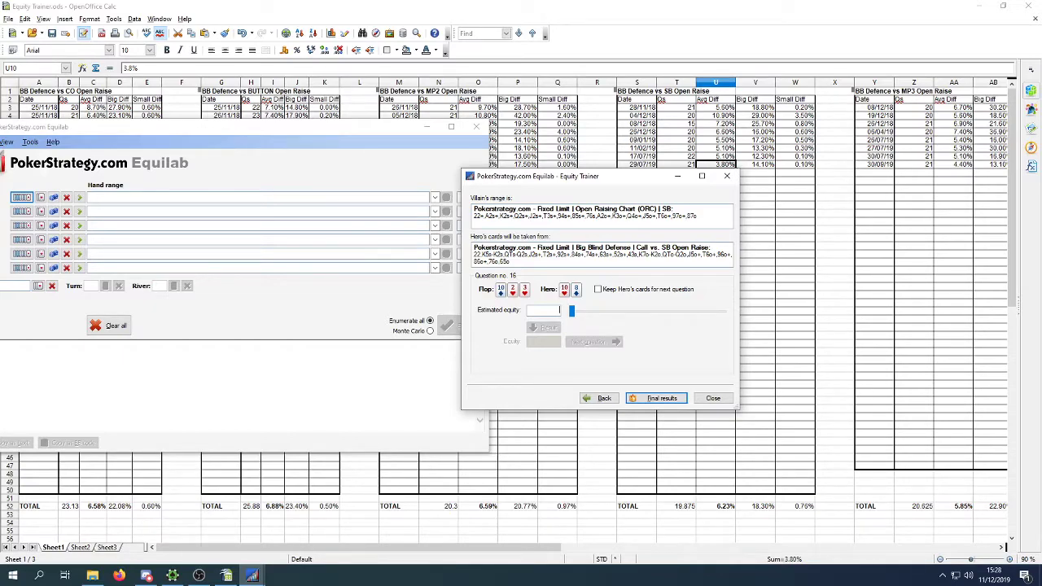
type("63")
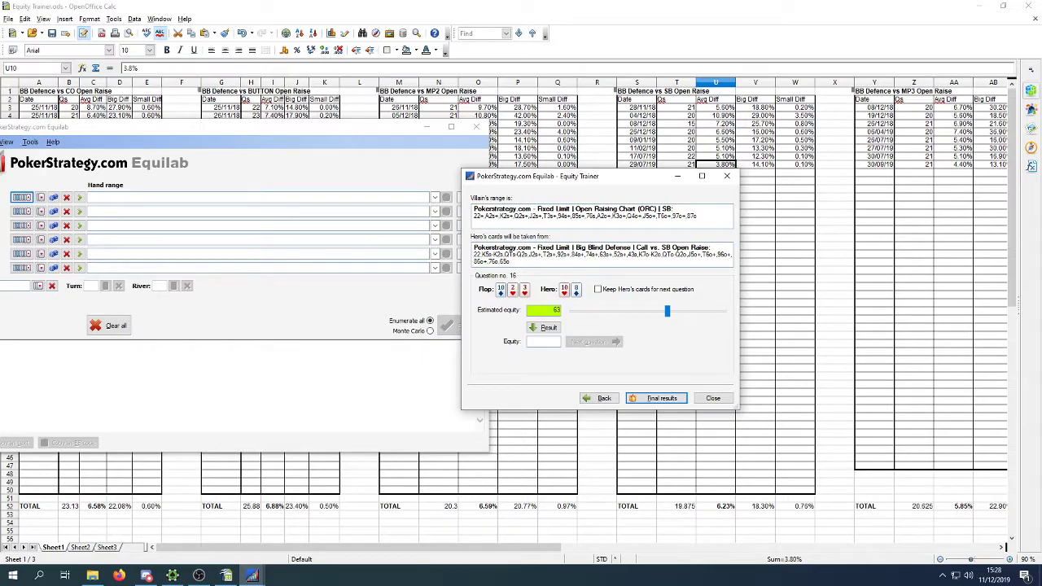
key("Return")
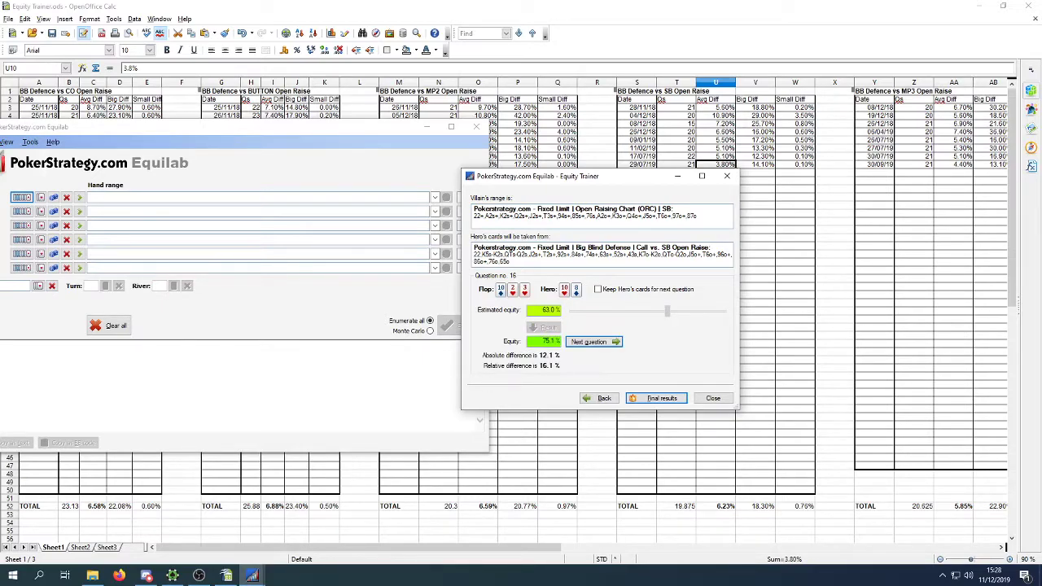
left_click_drag(541, 341, 561, 341)
Mark a trial range on the hand matrix, including 33+, A2s+, K2s+, Q2s+, A5o+ and K5o+, and close it without applying.
left_click(22, 197)
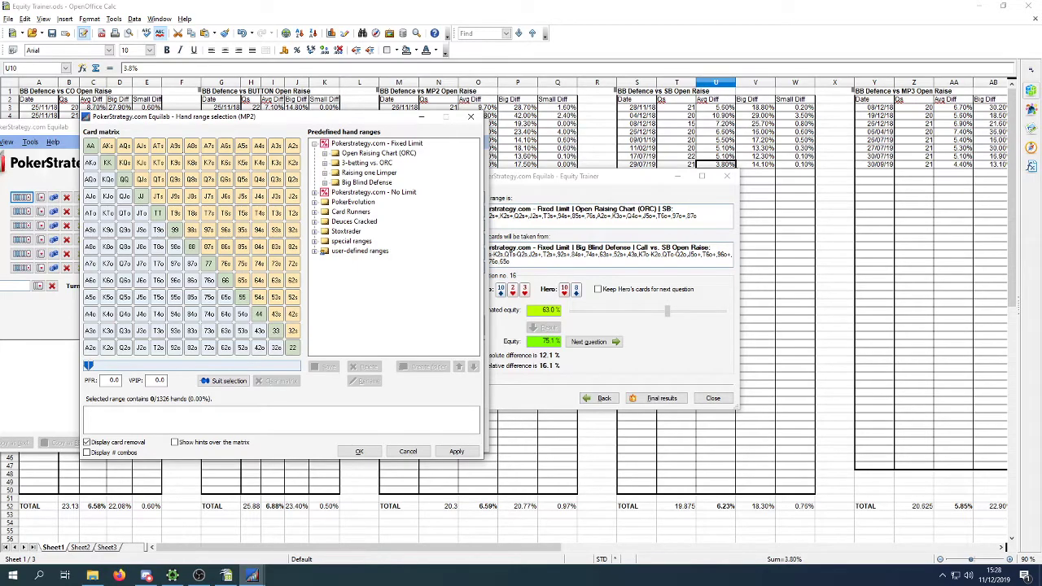
mouse_move(90, 145)
left_mouse_down()
mouse_move(158, 146)
mouse_move(157, 179)
mouse_move(141, 162)
mouse_move(276, 331)
left_mouse_up()
left_click_drag(175, 213, 208, 247)
mouse_move(175, 213)
left_mouse_down()
mouse_move(208, 230)
mouse_move(91, 163)
mouse_move(124, 212)
mouse_move(90, 212)
left_mouse_up()
left_click(226, 297)
left_click(226, 263)
left_click(225, 246)
mouse_move(175, 196)
left_mouse_down()
mouse_move(225, 146)
mouse_move(292, 146)
left_mouse_up()
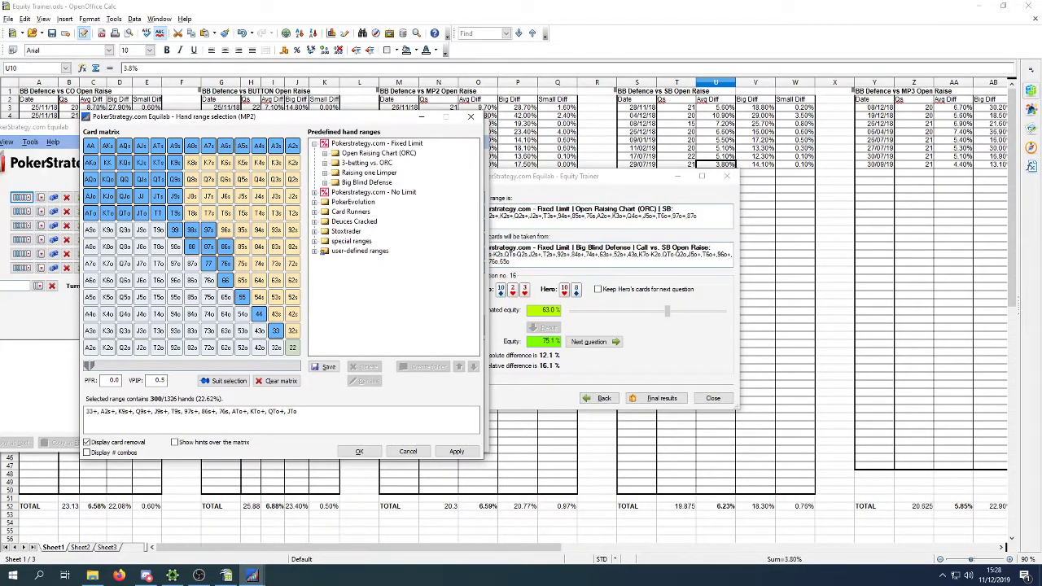
mouse_move(192, 163)
left_mouse_down()
mouse_move(208, 162)
mouse_move(192, 212)
mouse_move(293, 196)
mouse_move(276, 212)
mouse_move(225, 163)
mouse_move(208, 196)
mouse_move(91, 230)
mouse_move(125, 229)
mouse_move(124, 280)
mouse_move(158, 230)
left_mouse_up()
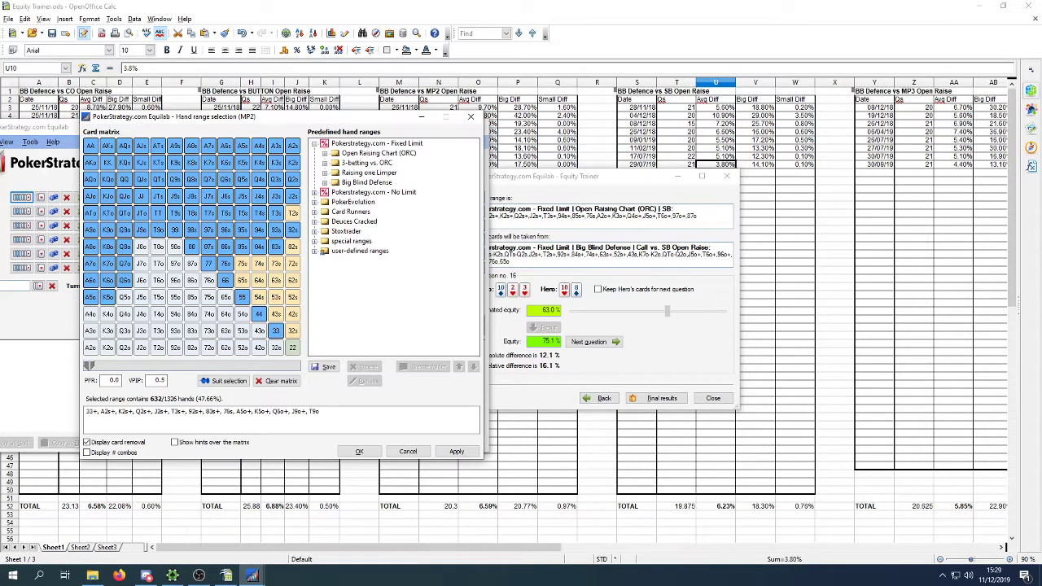
left_click(470, 116)
Go to question 17 and answer it with an estimated equity of 15%.
left_click_drag(569, 176, 607, 177)
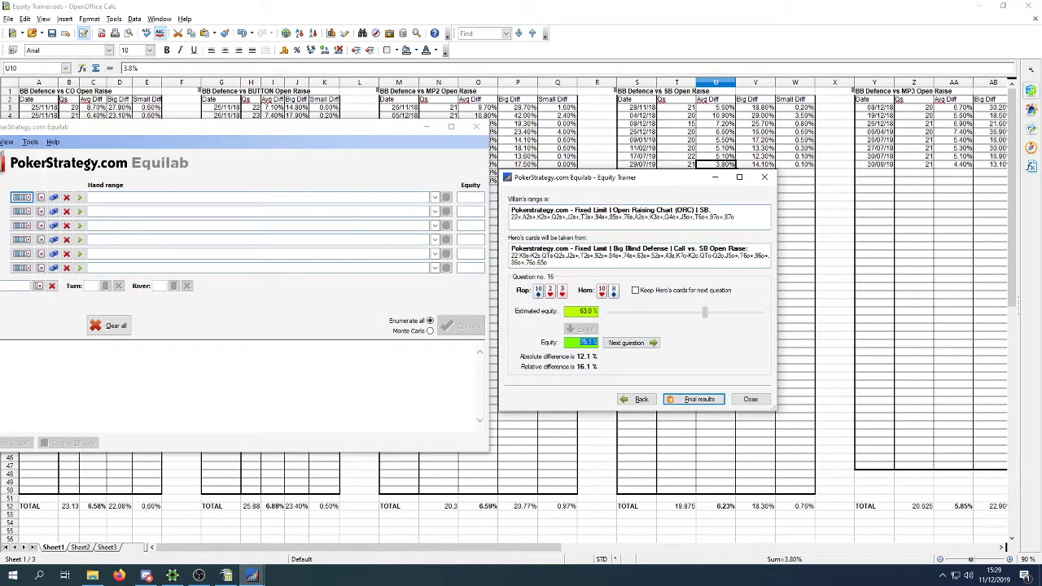
key("Return")
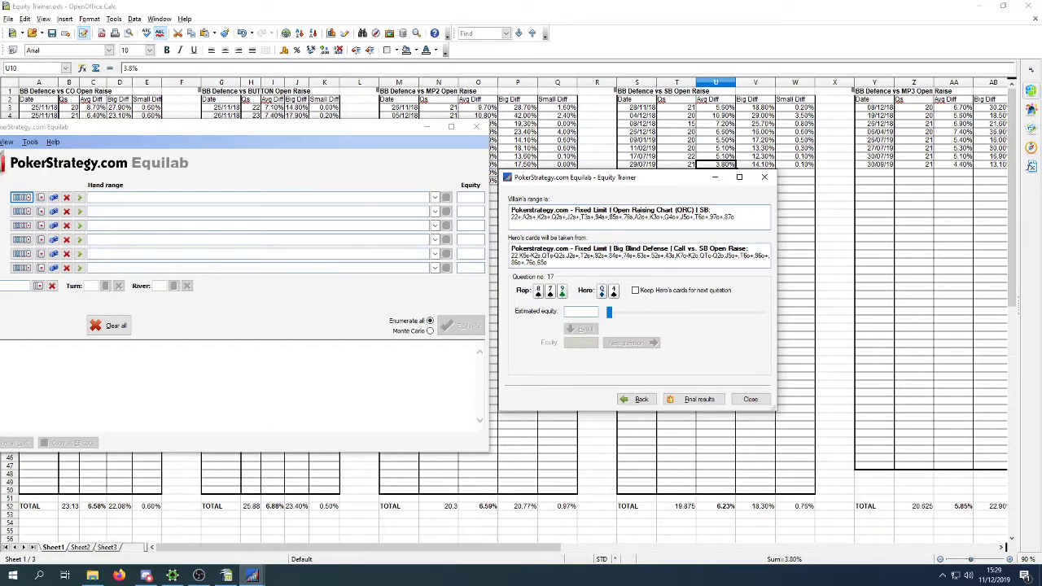
left_click(22, 197)
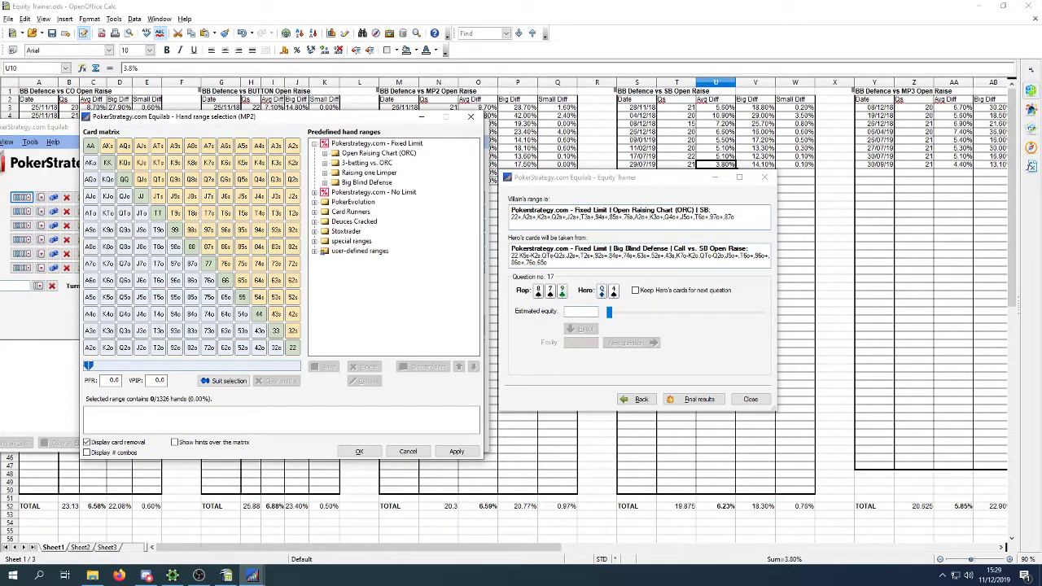
left_click(471, 116)
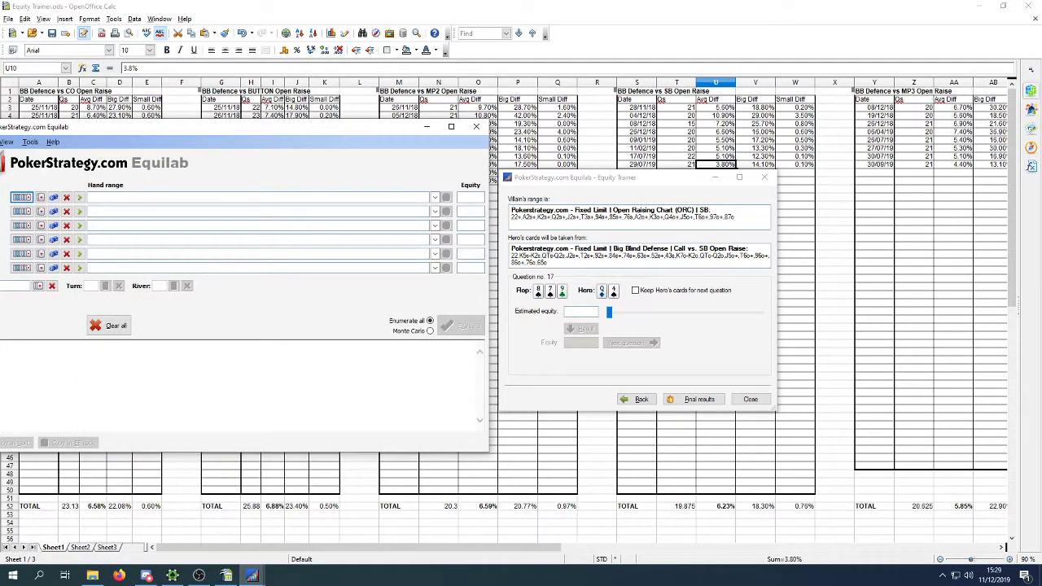
left_click(581, 311)
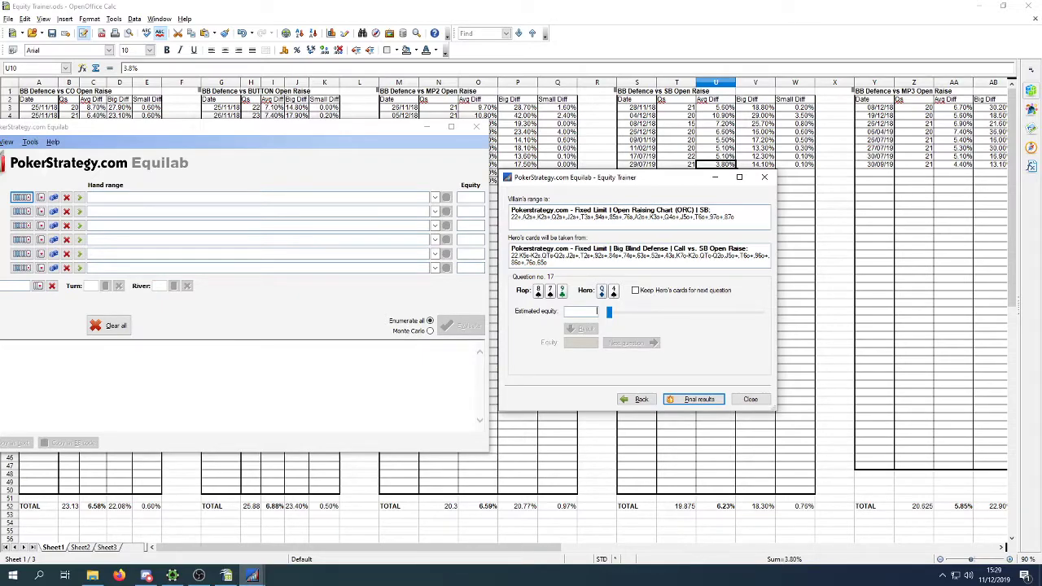
type("16")
key("Return")
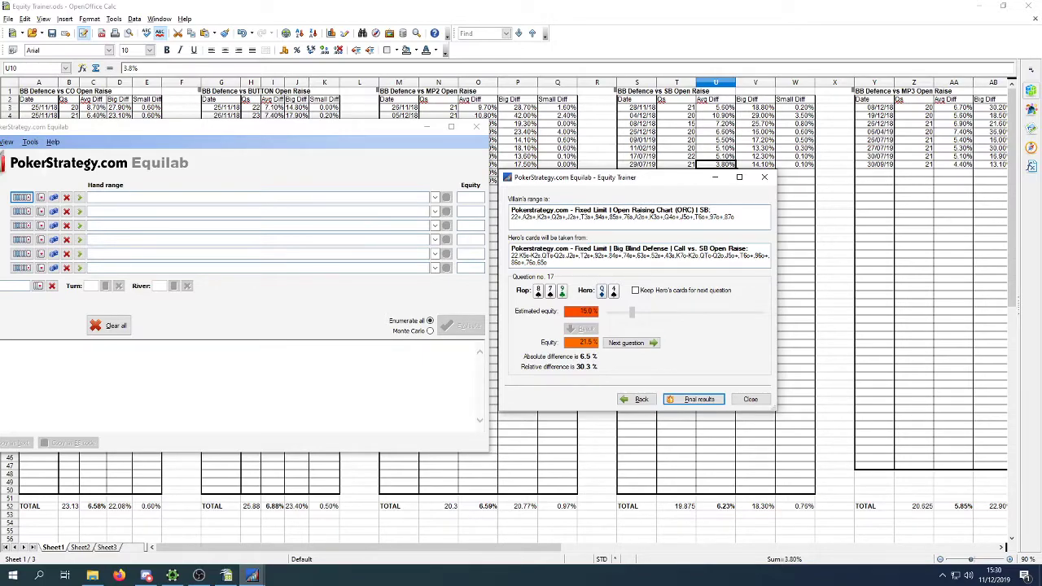
Proceed to question 18 and answer it with an estimated equity of 27%.
double_click(586, 342)
left_click(626, 342)
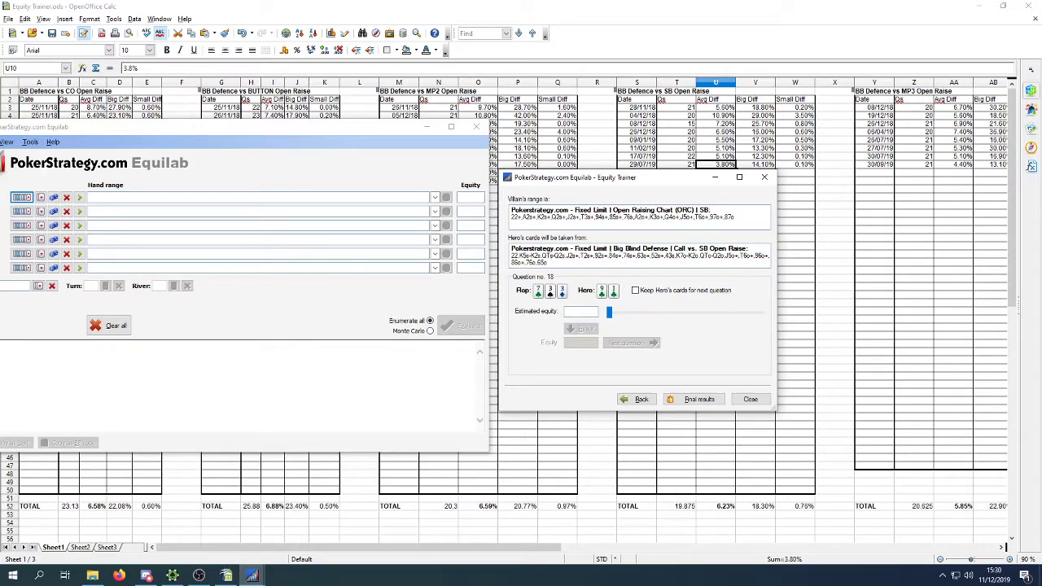
left_click(581, 311)
type("27")
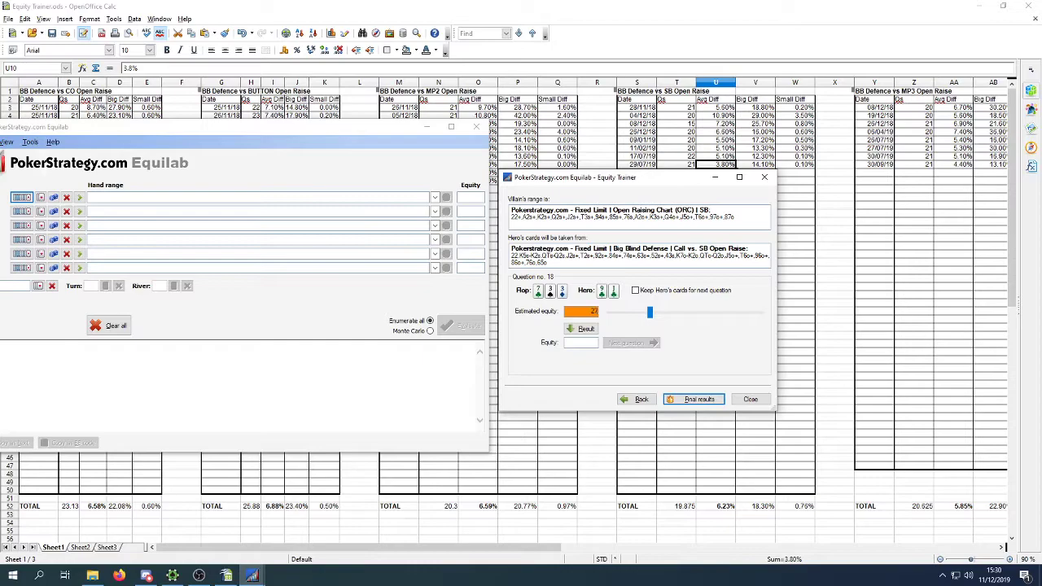
key("Return")
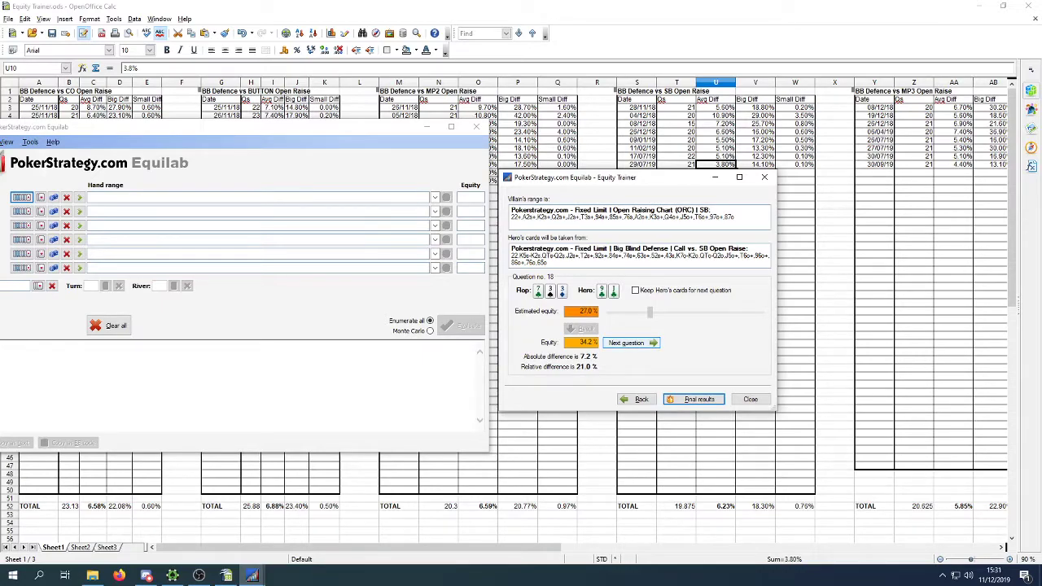
Answer question 19 with an estimated equity of 40% and question 20 with 32%.
left_click(630, 343)
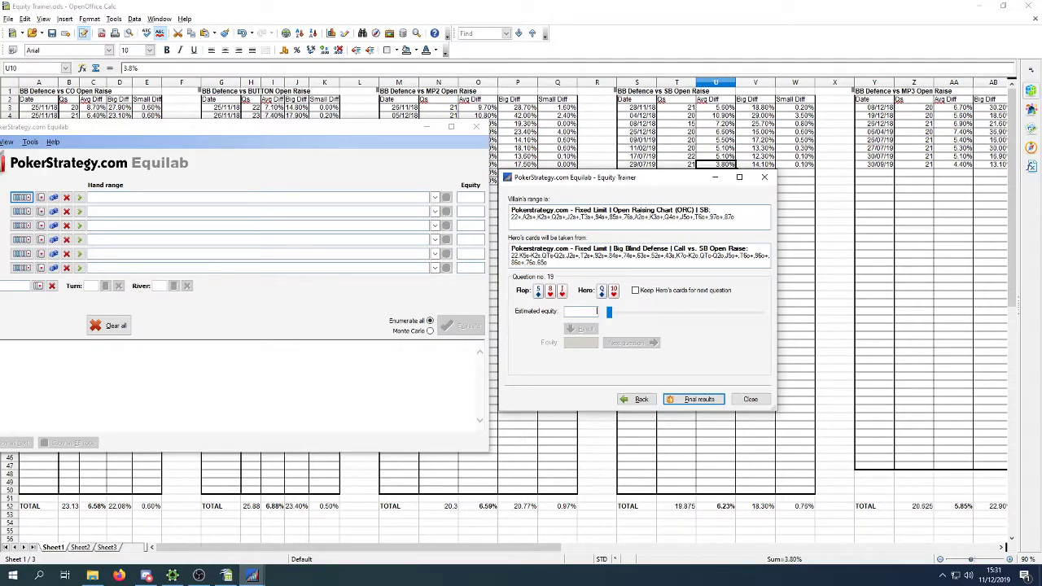
type("40")
key("Return")
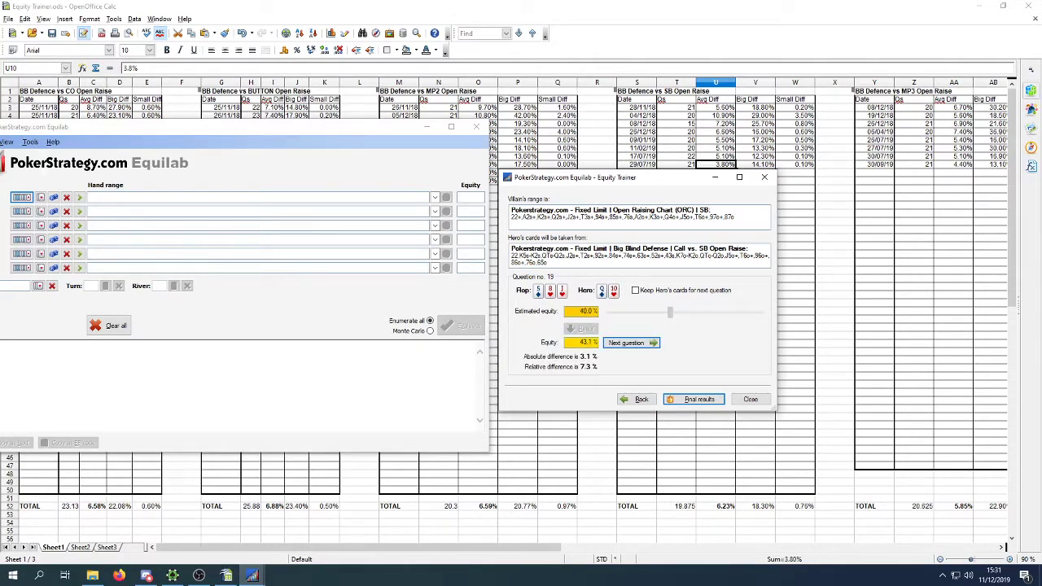
key("Return")
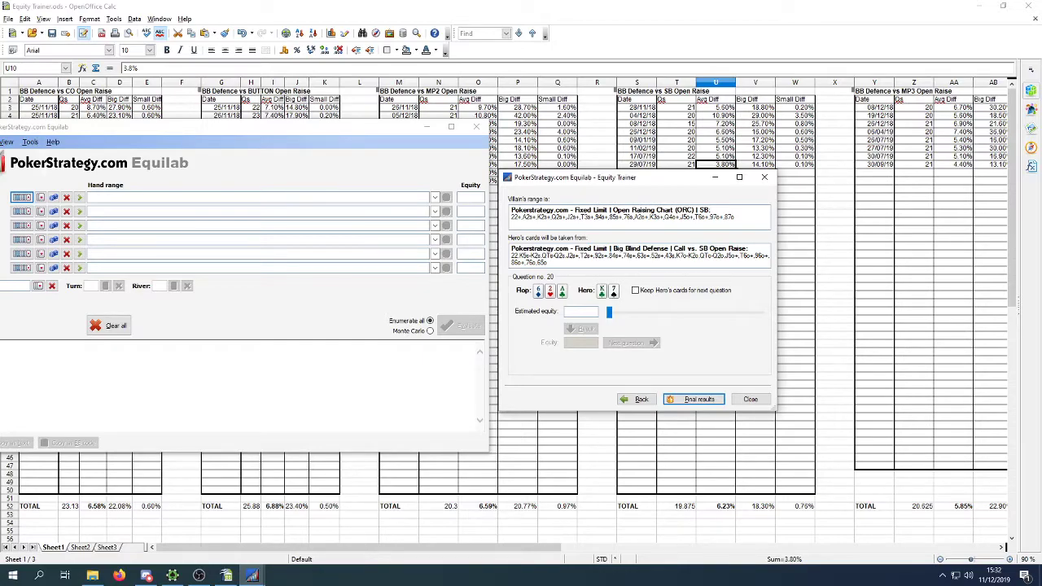
type("32")
key("Return")
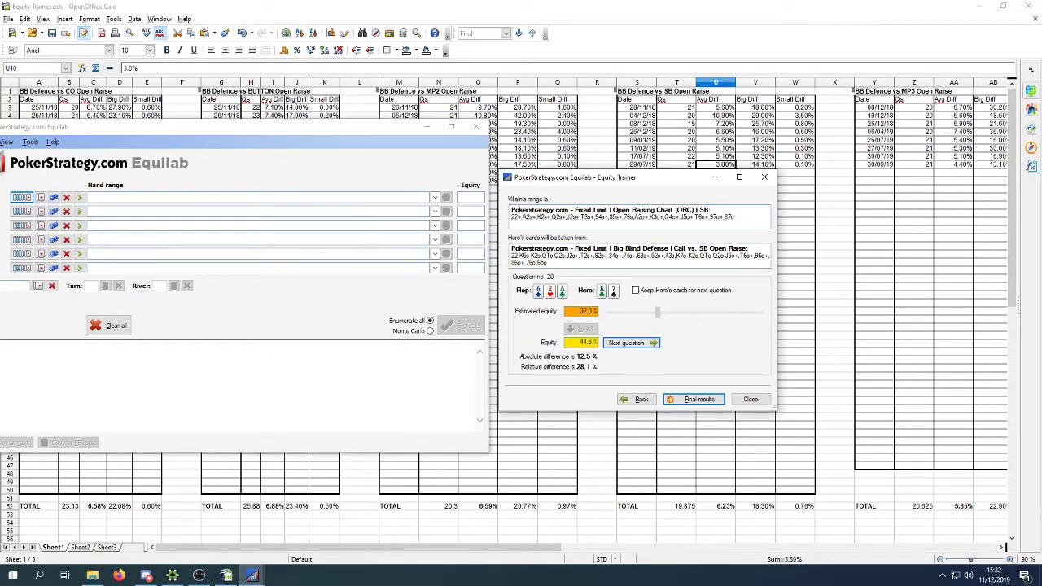
Finish the training by showing its final results and move the summary clear of the spreadsheet's SB Open Raise table.
left_click(587, 342)
left_click(693, 399)
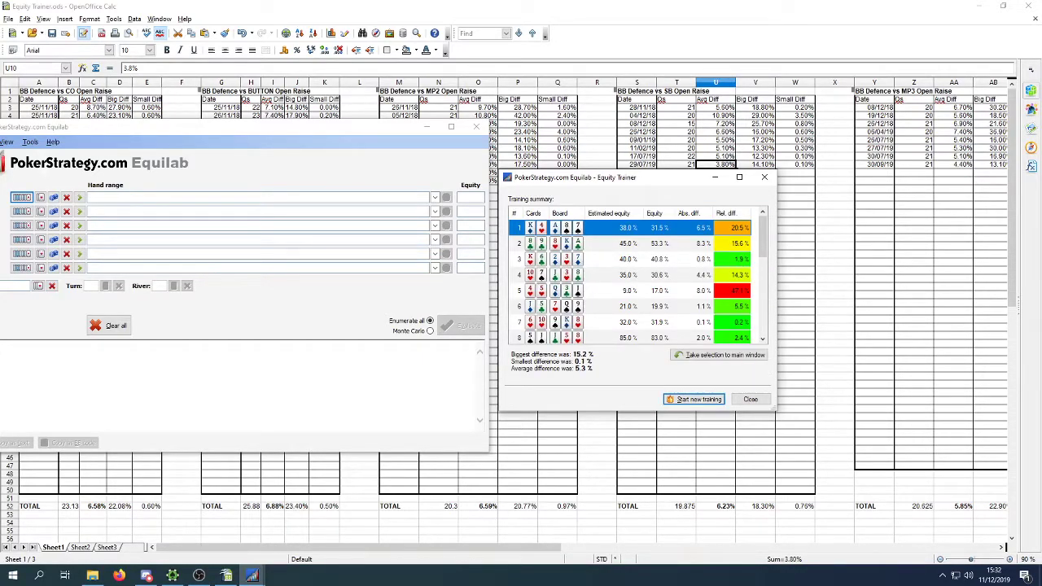
left_click_drag(597, 182, 355, 169)
In the Equity Trainer spreadsheet, add an SB Open Raise row with date 11/12/19, Qs 20 and Avg Diff 5.3%.
left_click(636, 173)
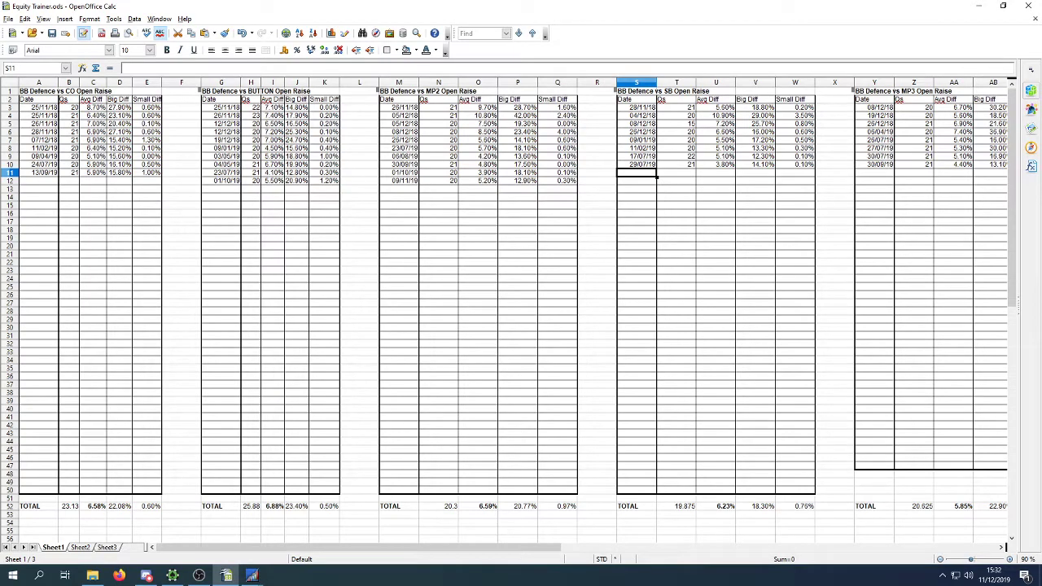
type("11/12/19")
key("Return")
left_click(675, 173)
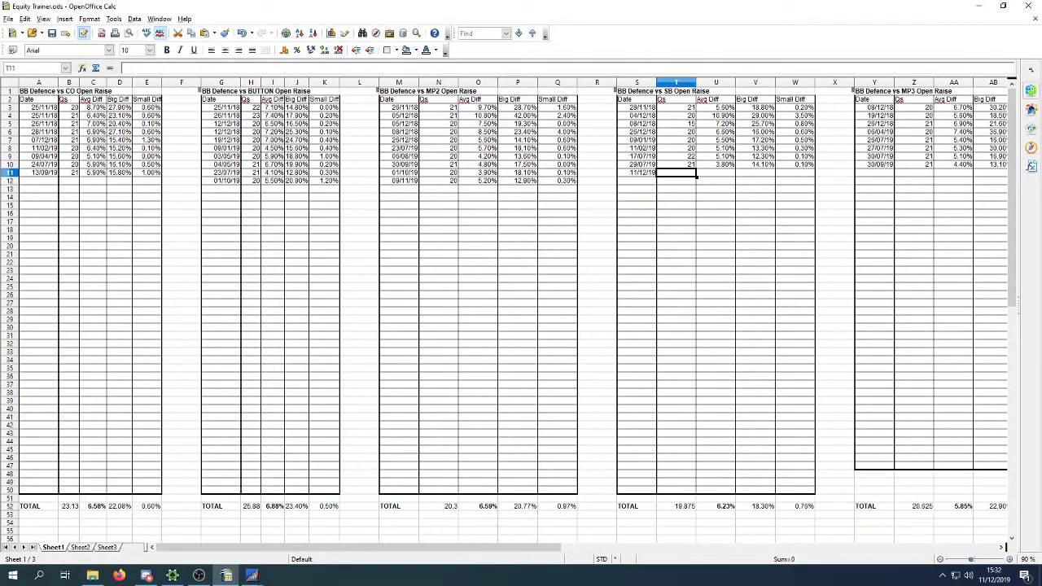
type("20")
key("Return")
left_click(716, 173)
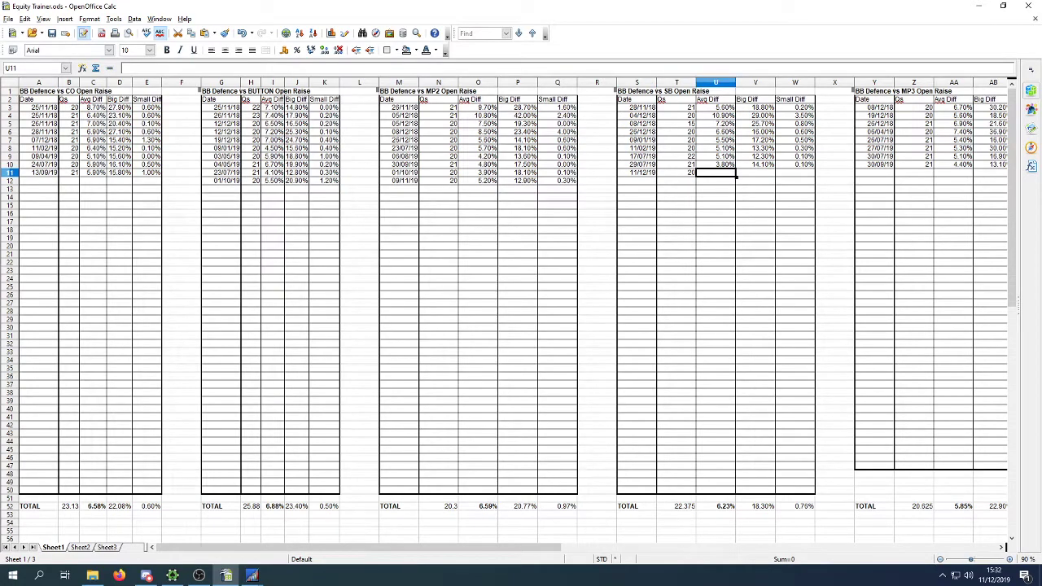
type("5.3")
key("Return")
Consult the Equilab training summary and enter 0.1% as the Small Diff in the 11/12/19 row of the SB Open Raise table.
left_click(755, 164)
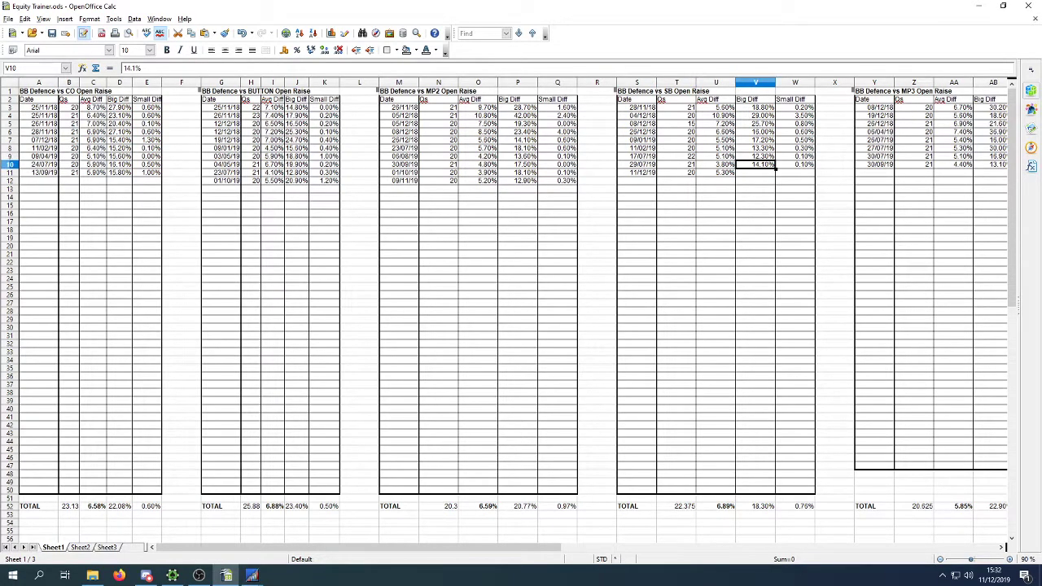
left_click(252, 575)
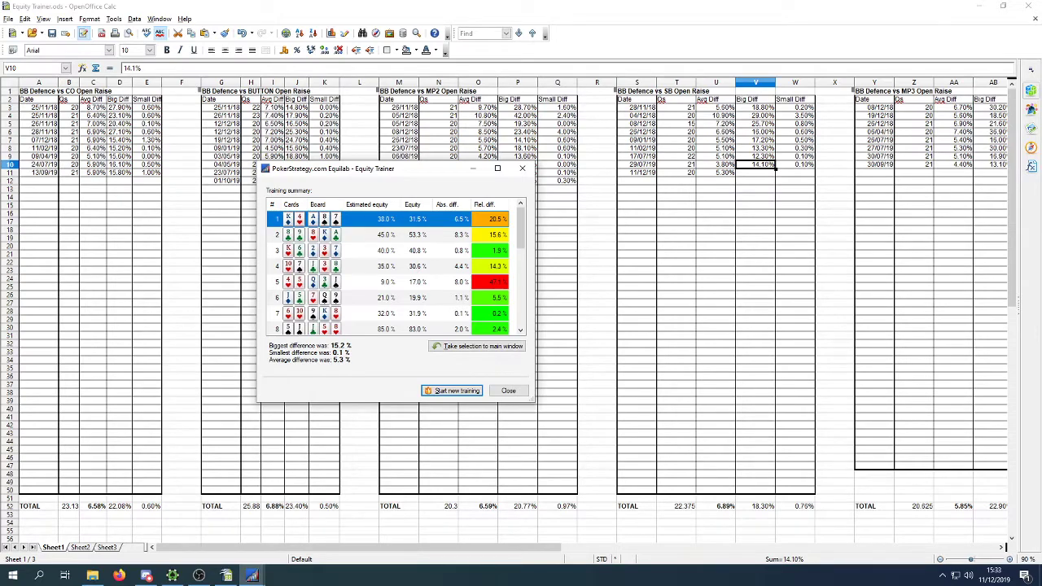
left_click(794, 172)
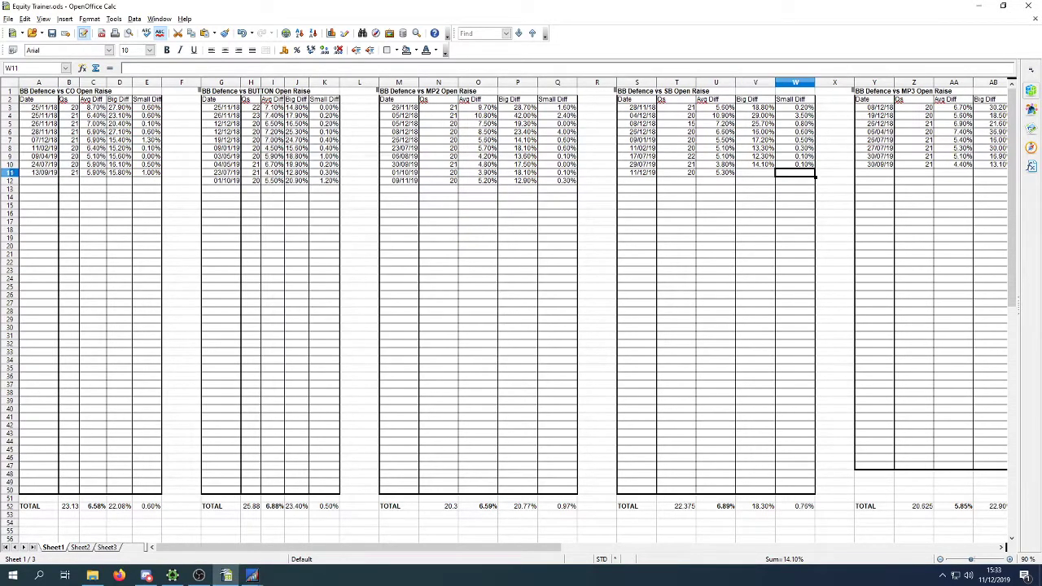
type("0..1")
key("Return")
left_click(794, 172)
left_click(794, 165)
left_click_drag(814, 169, 814, 175)
left_click(794, 173)
type("0.1")
key("Return")
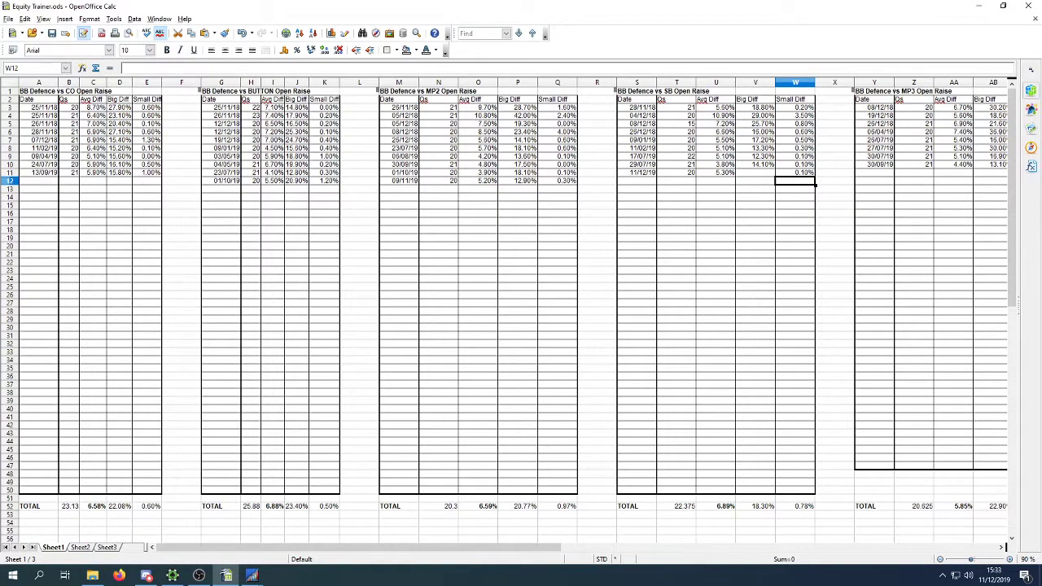
Enter 5.3% as the Big Diff in the 11/12/19 SB Open Raise row, and replace it with 15.1%.
left_click(755, 164)
left_click_drag(775, 168, 775, 178)
left_click(774, 174)
type("5.3%")
key("Return")
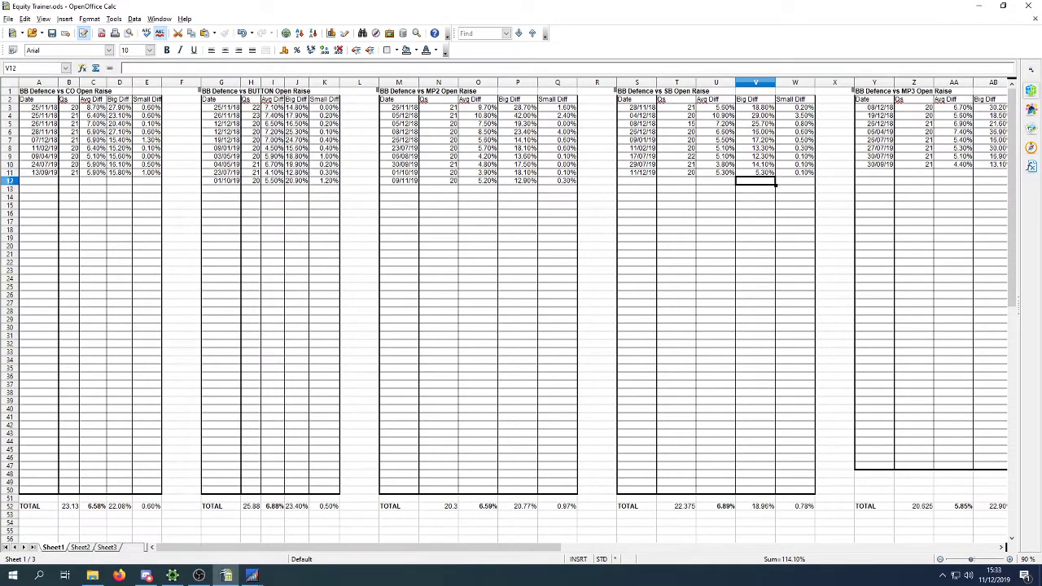
left_click(755, 173)
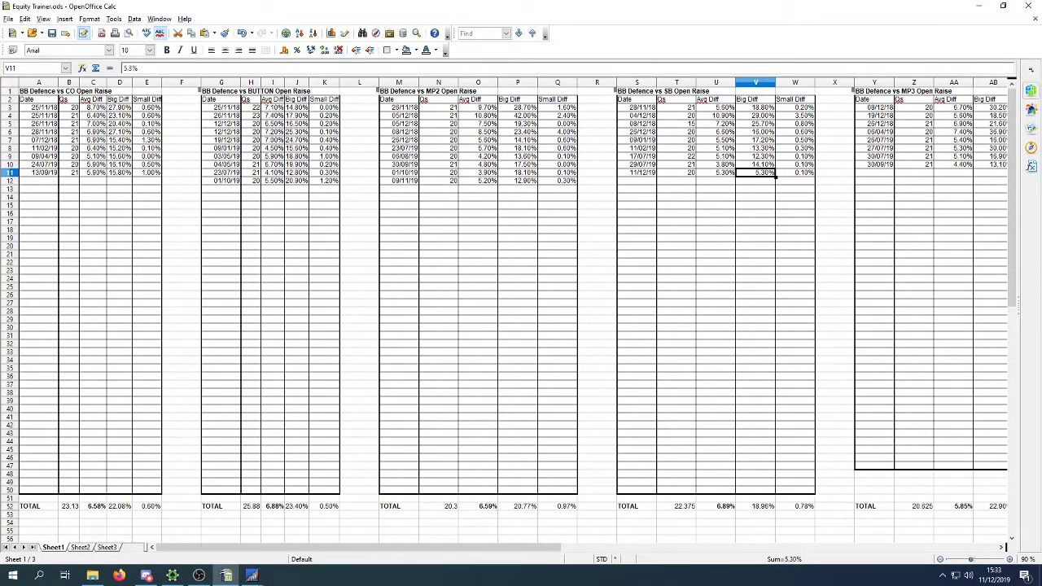
type("15.1")
key("Return")
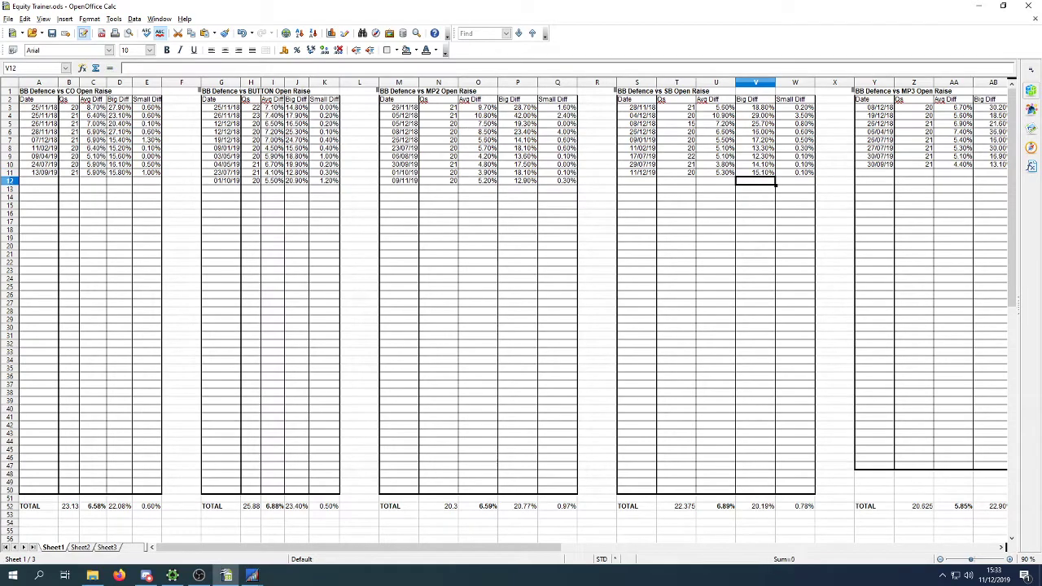
Recheck the biggest difference in the Equilab training summary and set the 11/12/19 row's Big Diff to 15.2%.
left_click(251, 575)
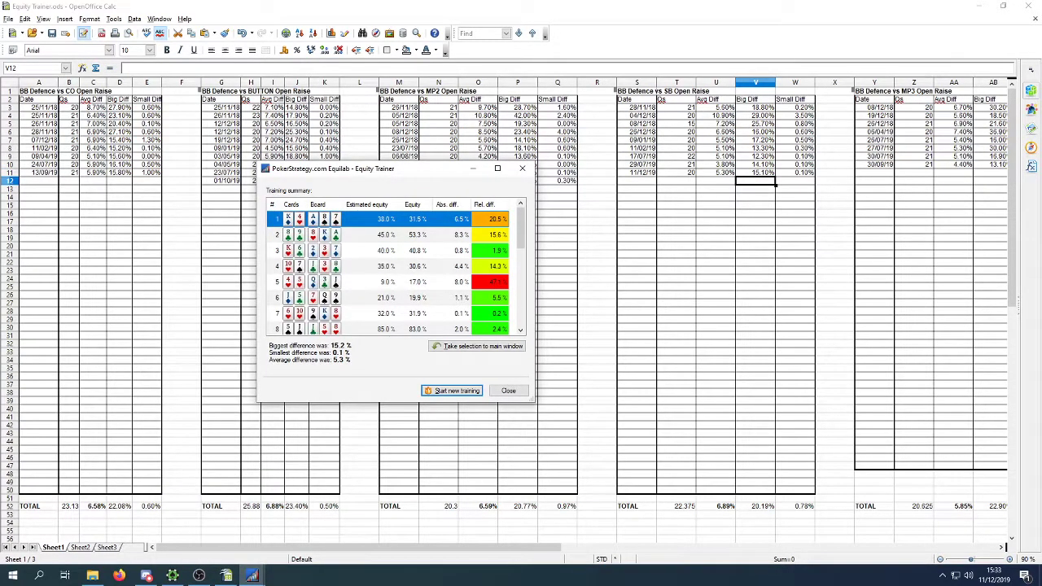
left_click(756, 164)
left_click(755, 172)
type("15.2%")
key("Return")
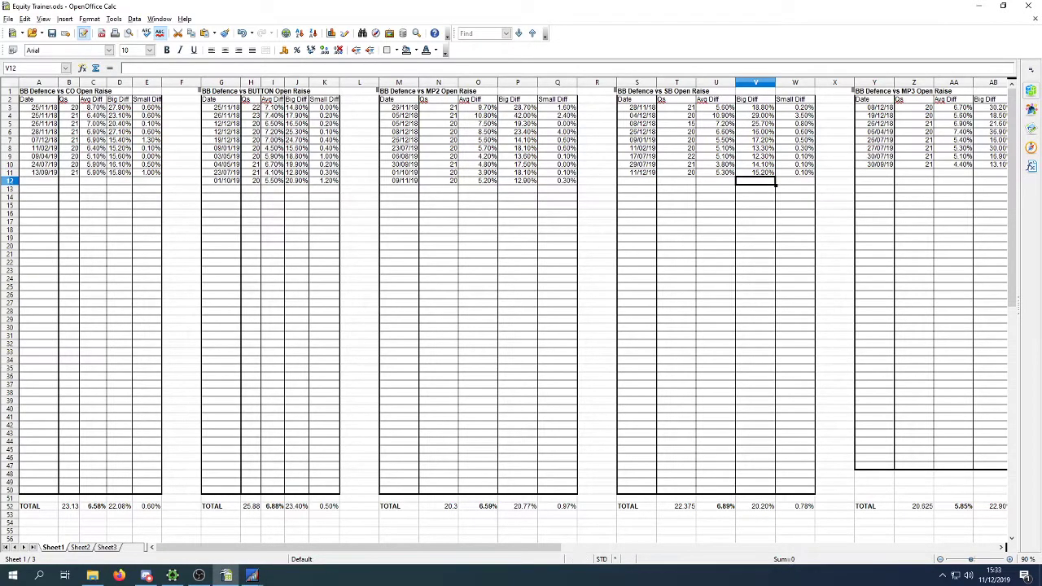
In the SB Open Raise table's TOTAL row, change the Avg Diff average's divisor to 9.
left_click(715, 506)
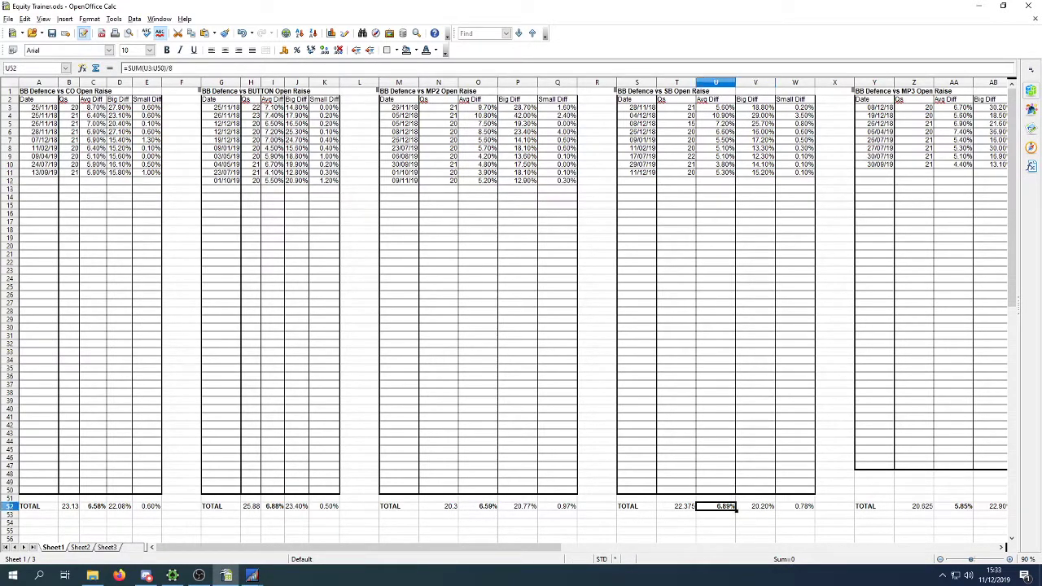
left_click(173, 67)
key("BackSpace")
type("8")
key("Return")
Change the Qs average formula in the SB Open Raise TOTAL row to divide the sum by 9.
key("Left")
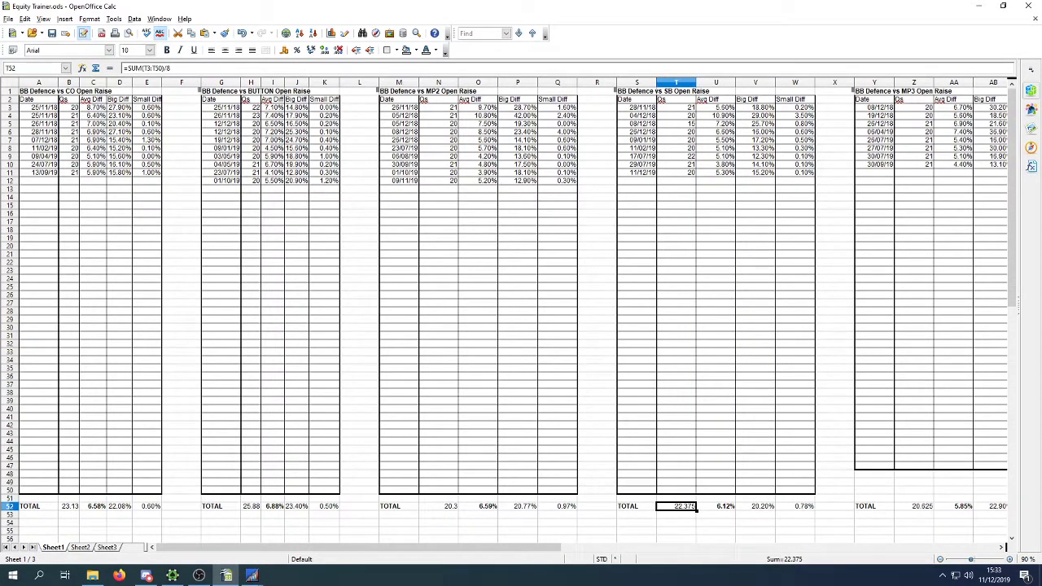
key("F2")
key("BackSpace")
type("9")
key("Return")
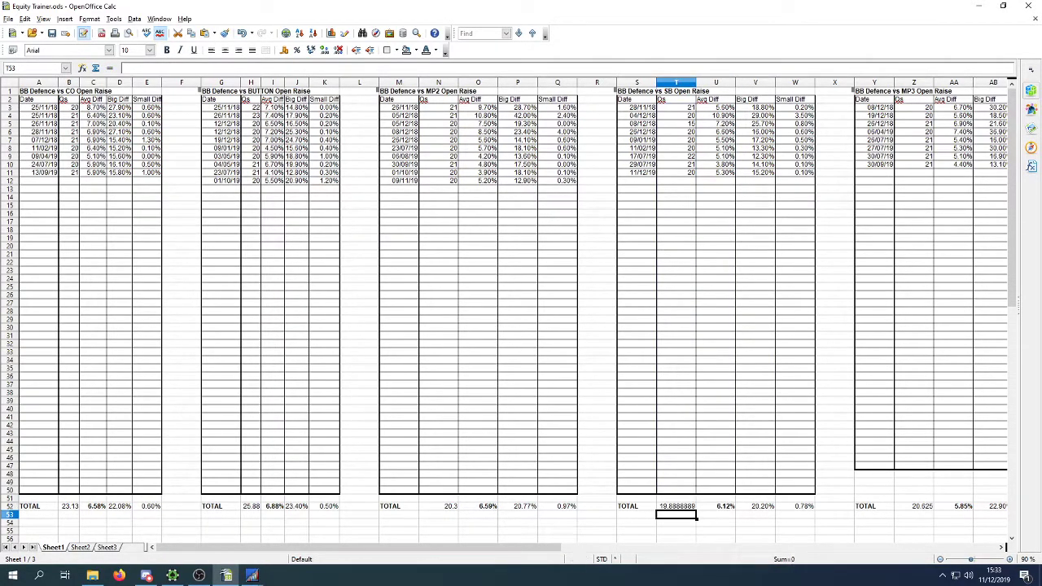
Update the Big Diff average in the SB Open Raise TOTAL row to divide by 9.
left_click(755, 505)
left_click(179, 67)
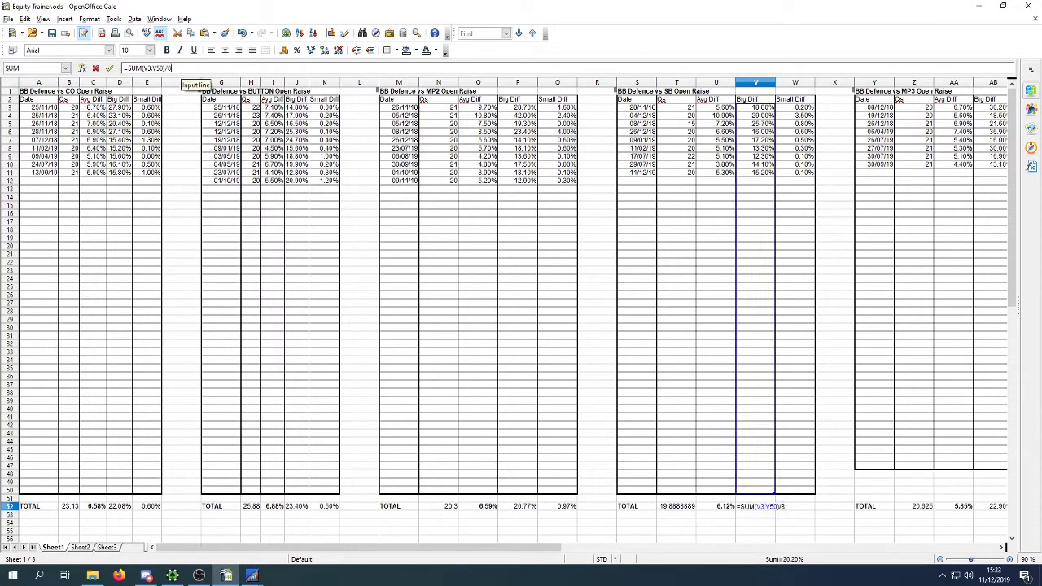
key("BackSpace")
type("9")
key("Return")
Set the divisor of the Small Diff average in the SB Open Raise TOTAL row to 9.
left_click(795, 506)
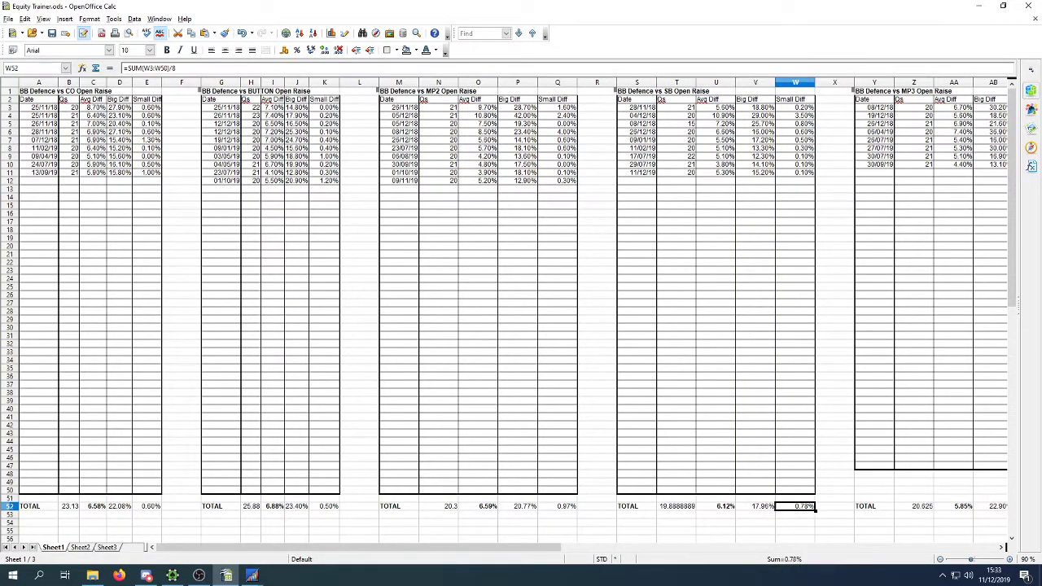
key("F2")
key("BackSpace")
type("9")
key("Return")
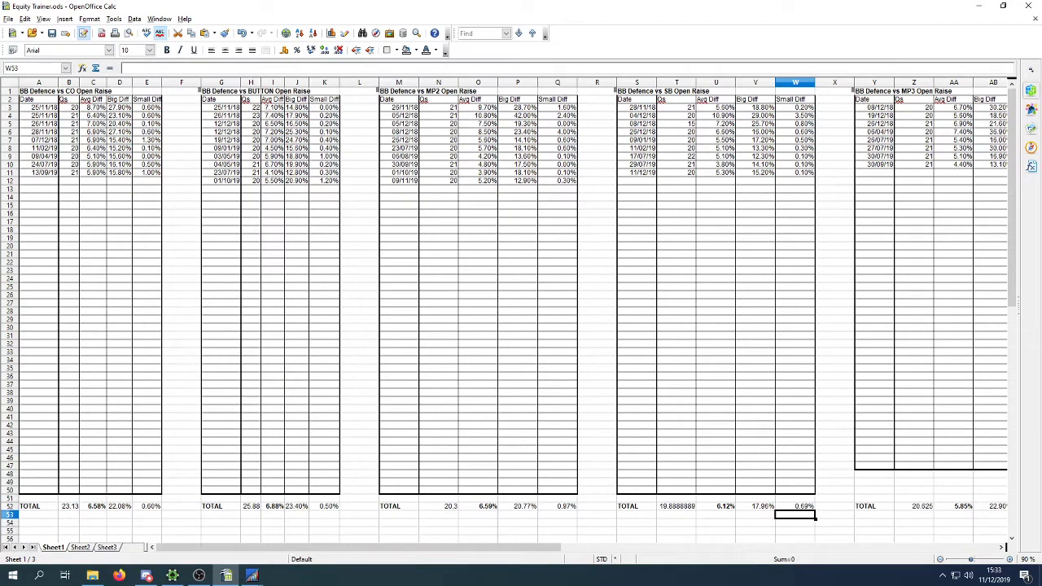
Review the SB Open Raise table's Avg Diff total and individual values, and highlight the whole 11/12/19 row.
left_click(715, 505)
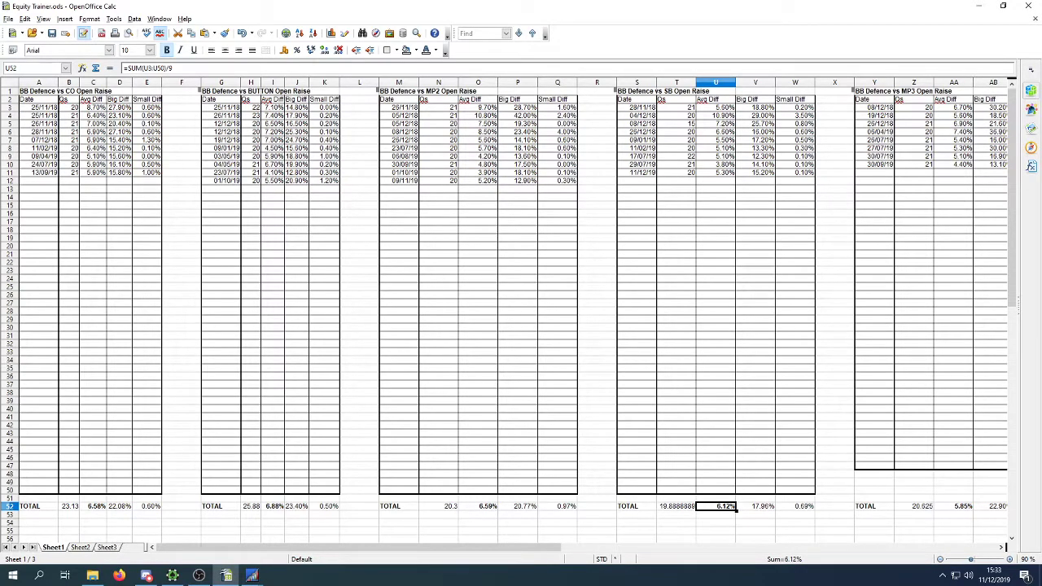
left_click(716, 163)
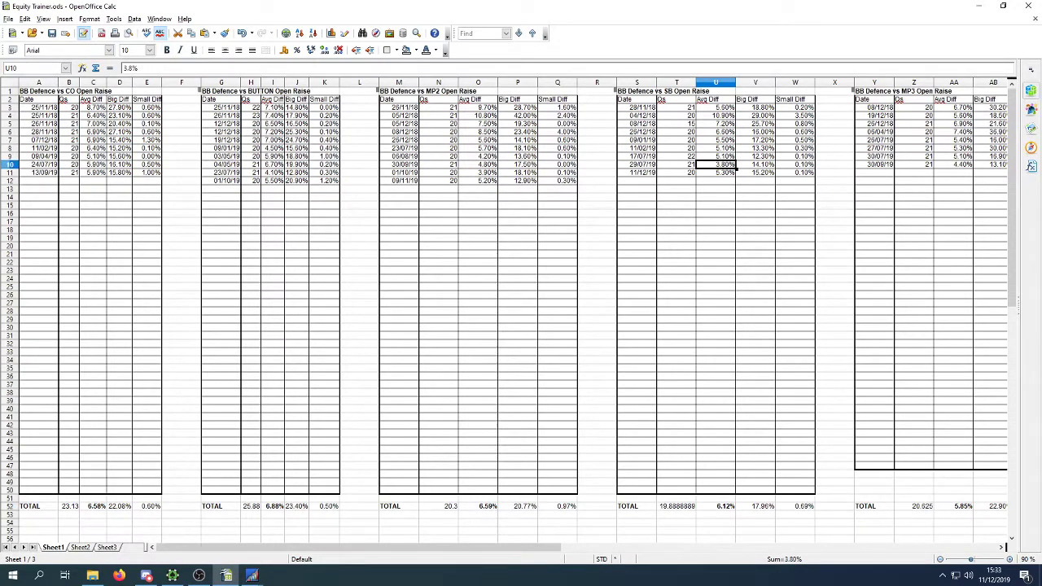
left_click_drag(639, 171, 794, 172)
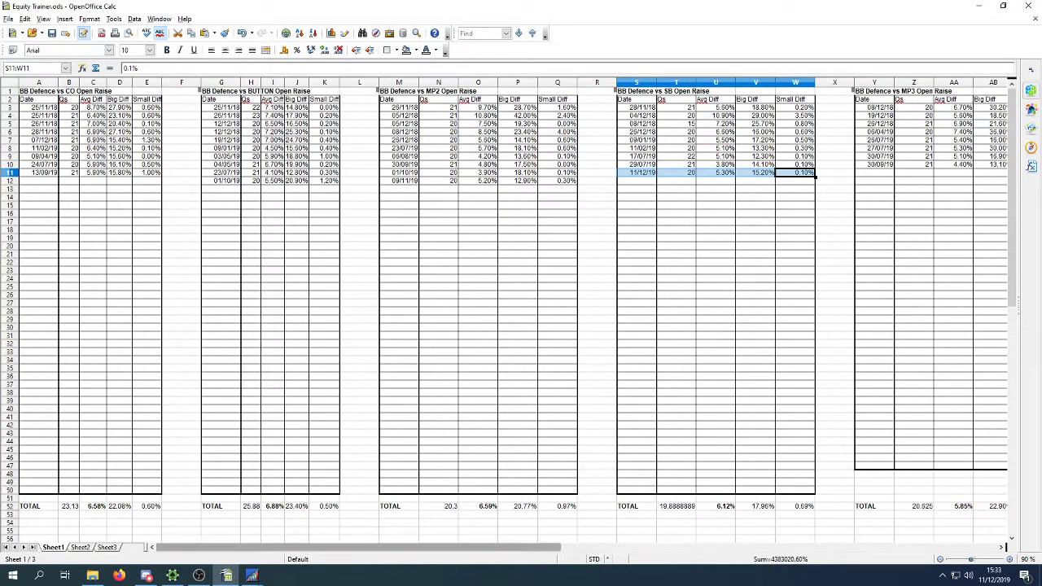
Switch to Equilab's training summary and examine the estimated equity, actual equity and differences for all 20 hands, selecting hand 20.
mouse_move(252, 576)
left_click(305, 525)
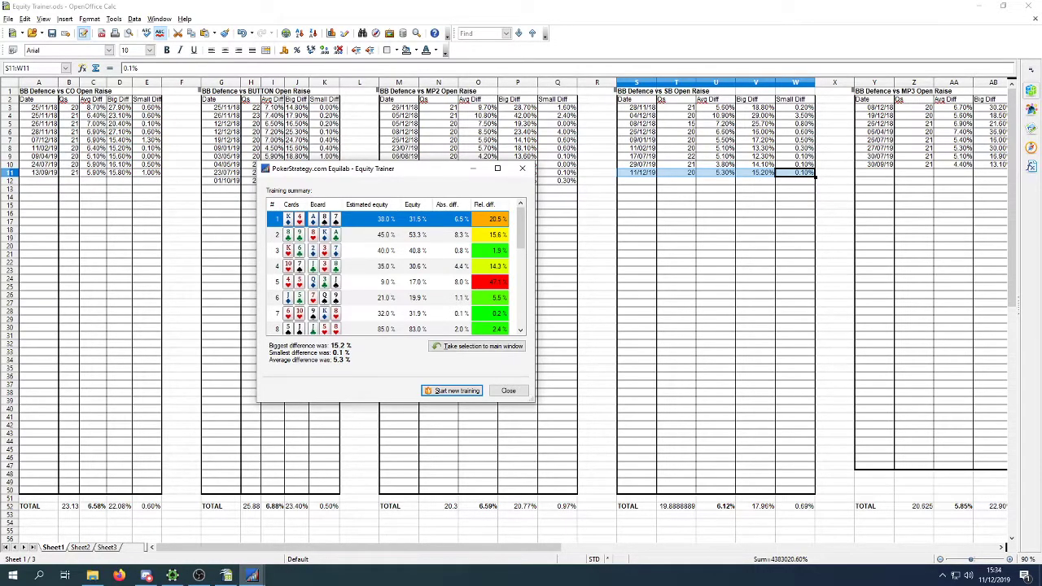
scroll(393, 269, "down", 3)
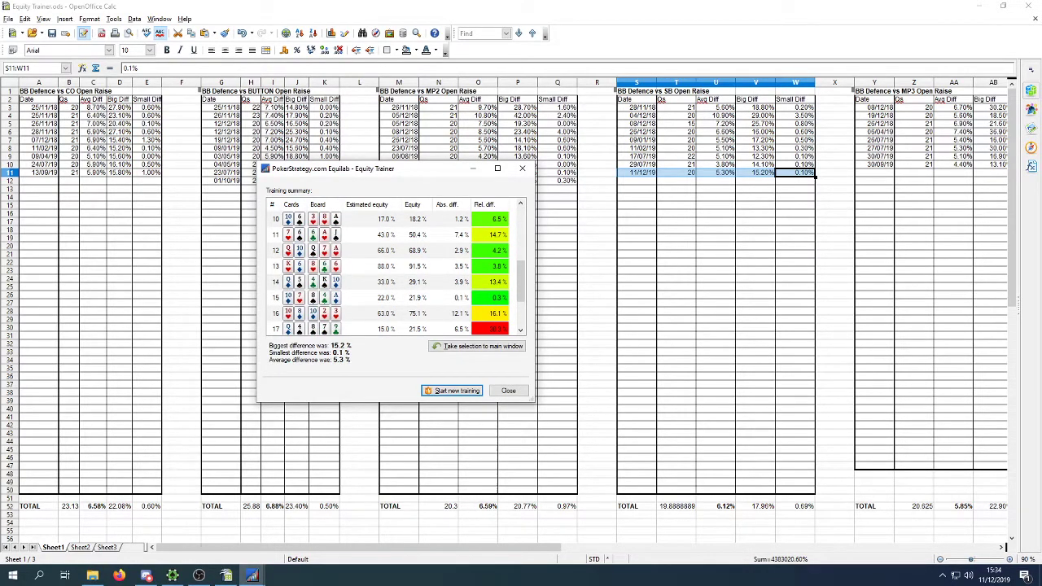
scroll(393, 269, "up", 2)
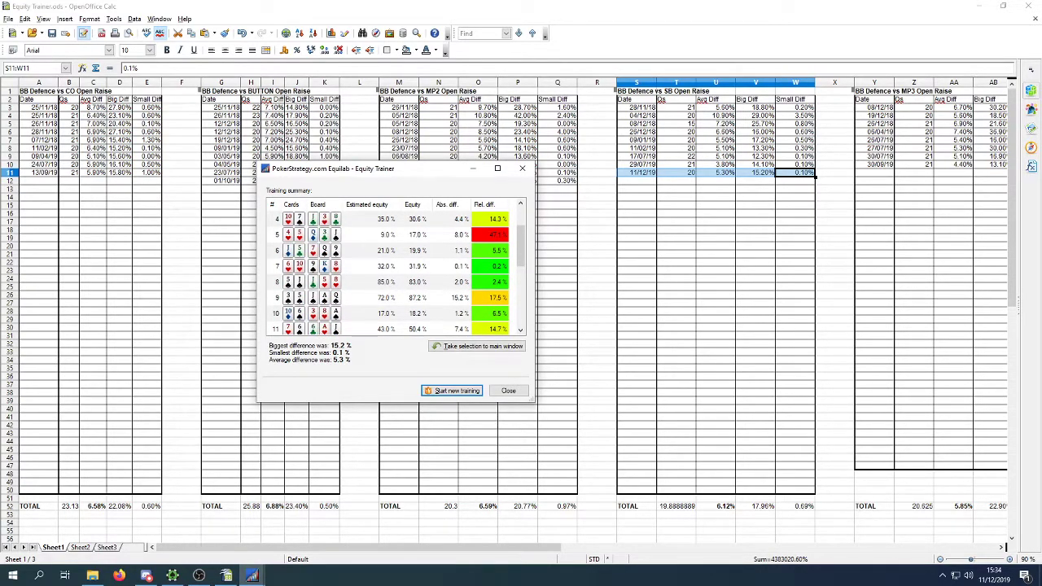
scroll(393, 269, "down", 2)
scroll(393, 269, "down", 2)
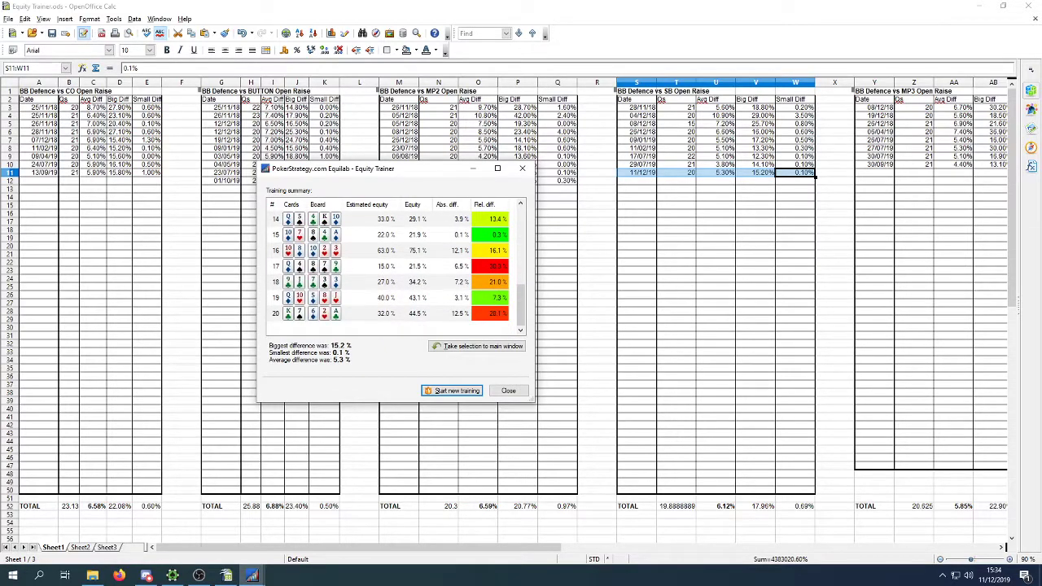
scroll(393, 268, "up", 2)
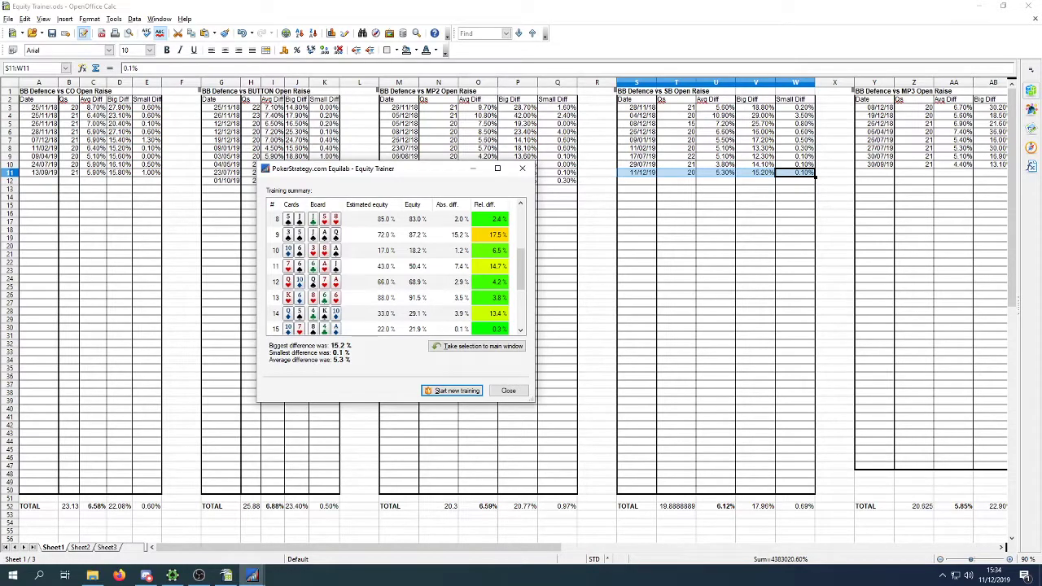
scroll(393, 268, "down", 2)
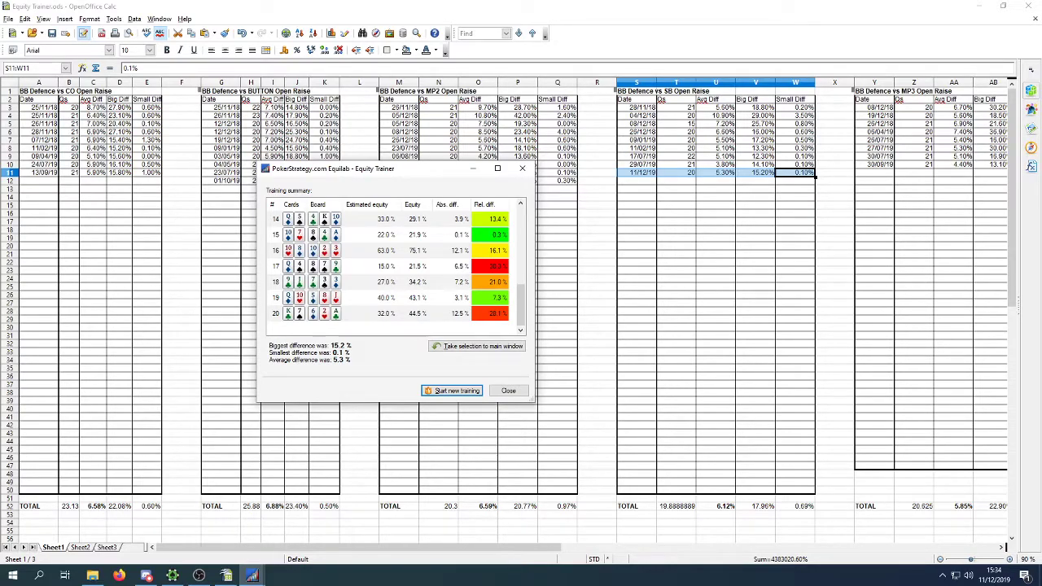
scroll(395, 269, "up", 5)
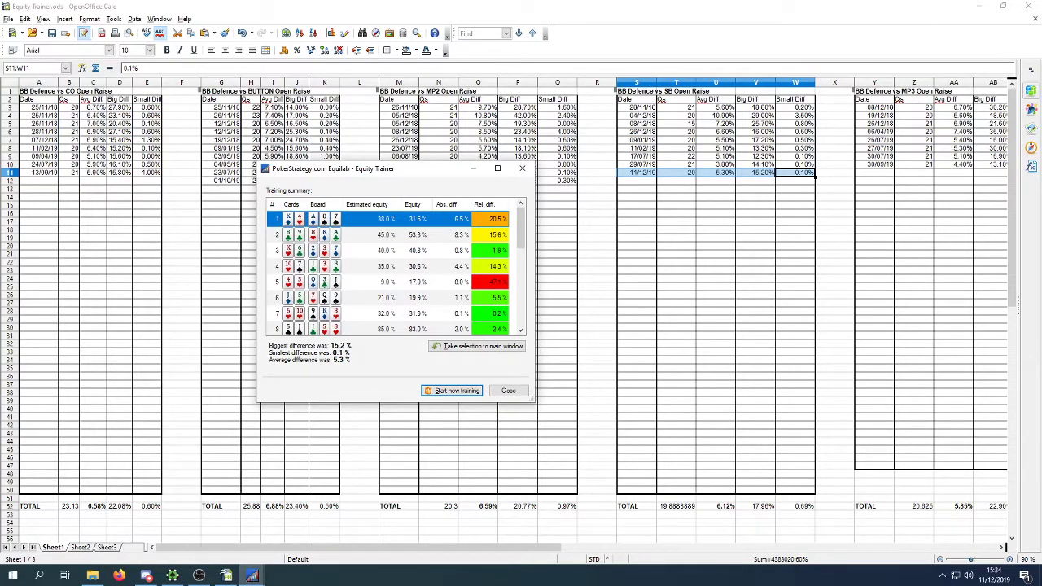
scroll(394, 273, "down", 5)
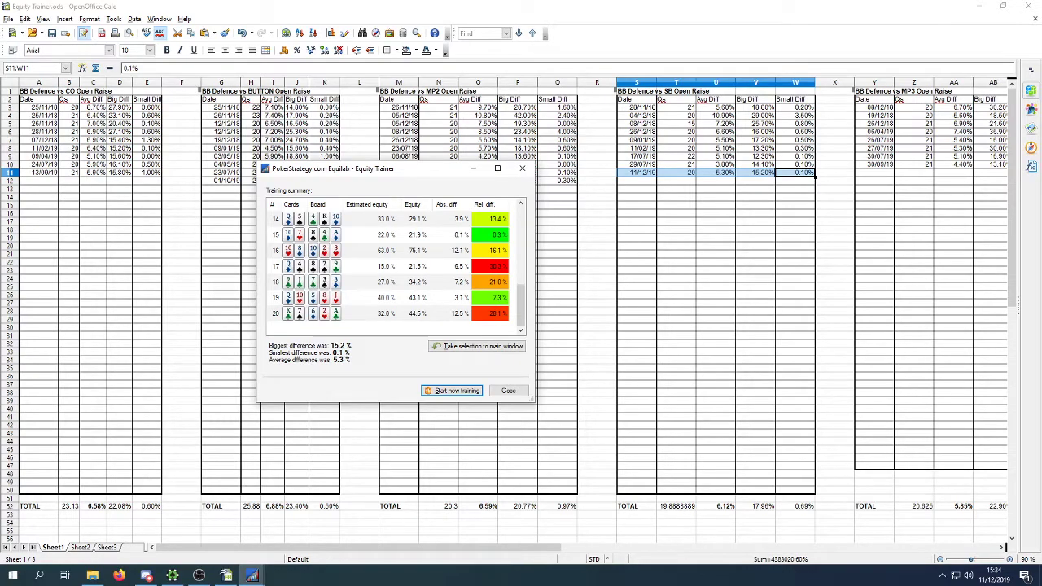
scroll(395, 269, "up", 5)
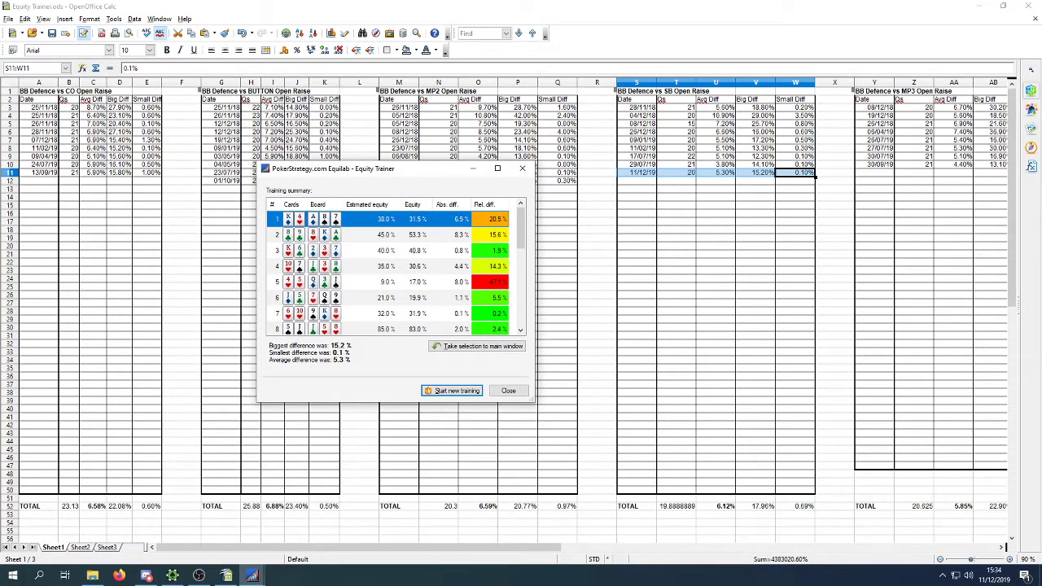
scroll(395, 273, "down", 5)
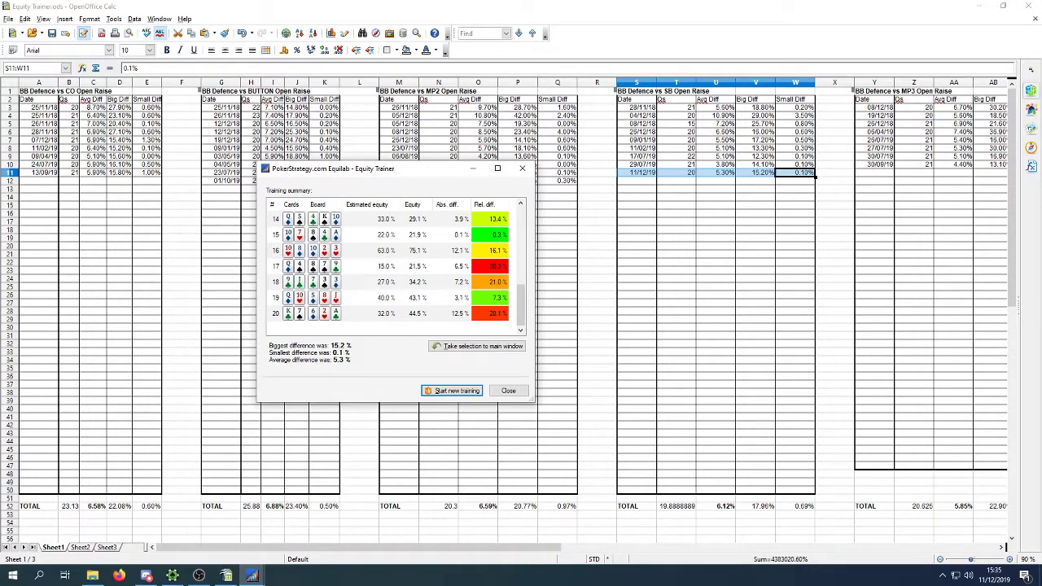
left_click(395, 314)
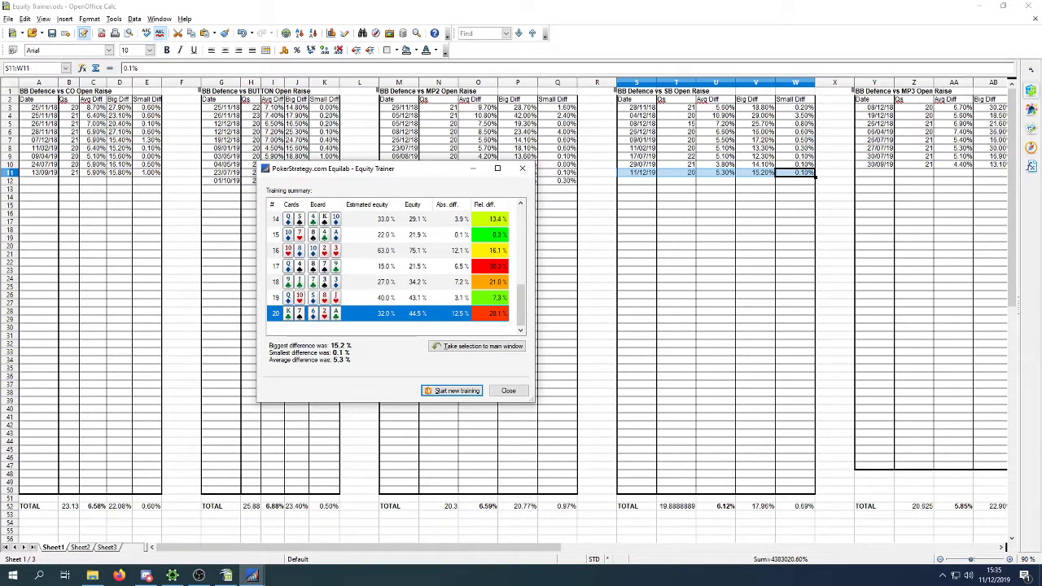
left_click(198, 576)
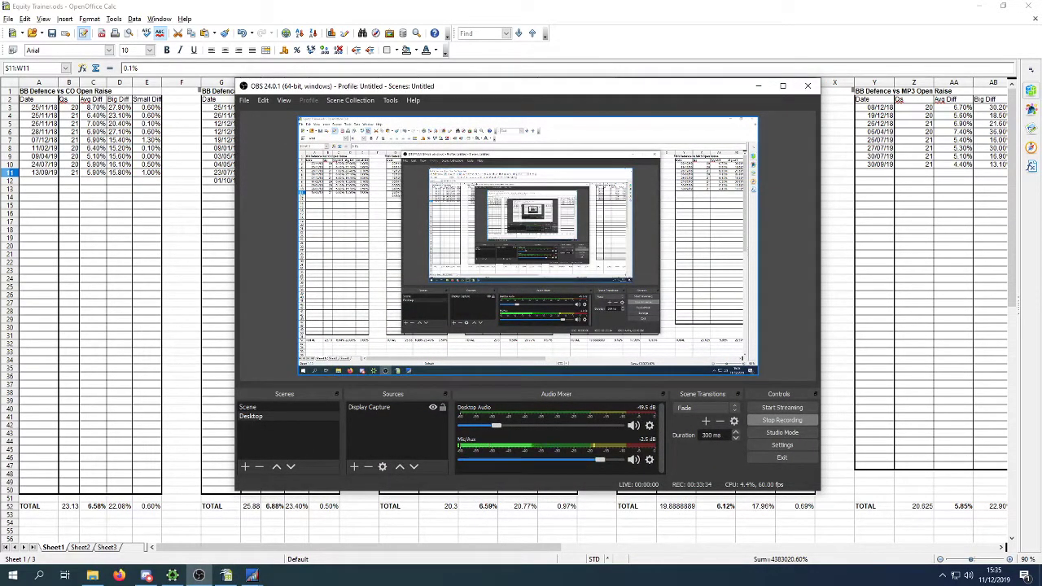
left_click(758, 86)
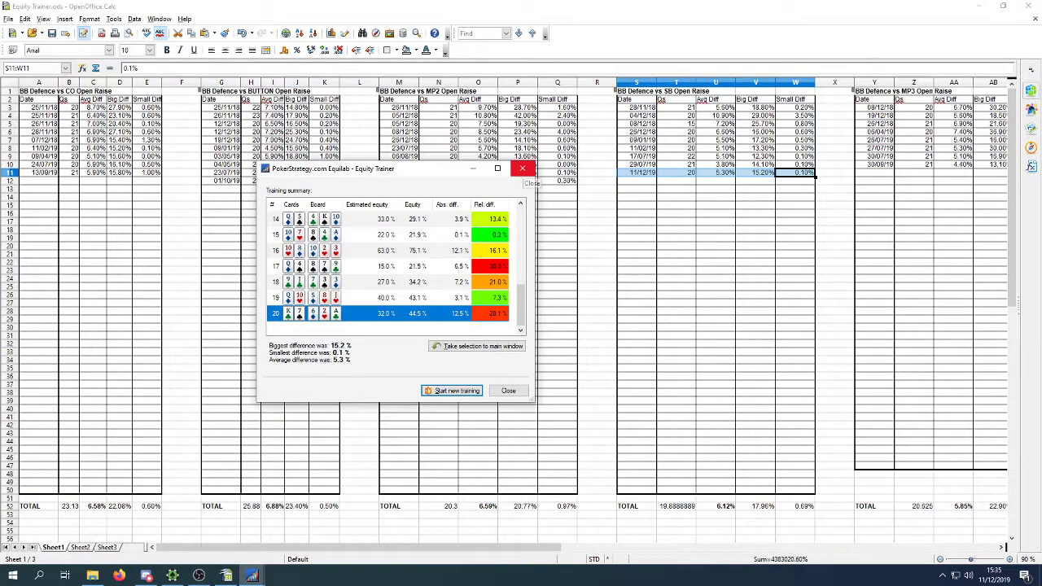
Bring up Equilab's main window, close the Equity Trainer training summary, and move the main window fully into view.
left_click(252, 576)
left_click(207, 525)
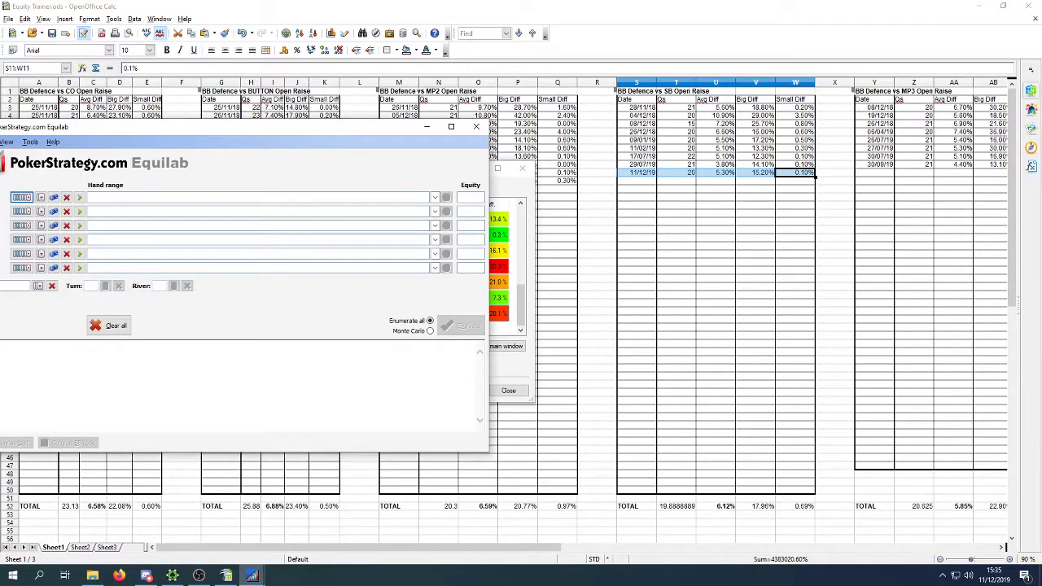
left_click(522, 168)
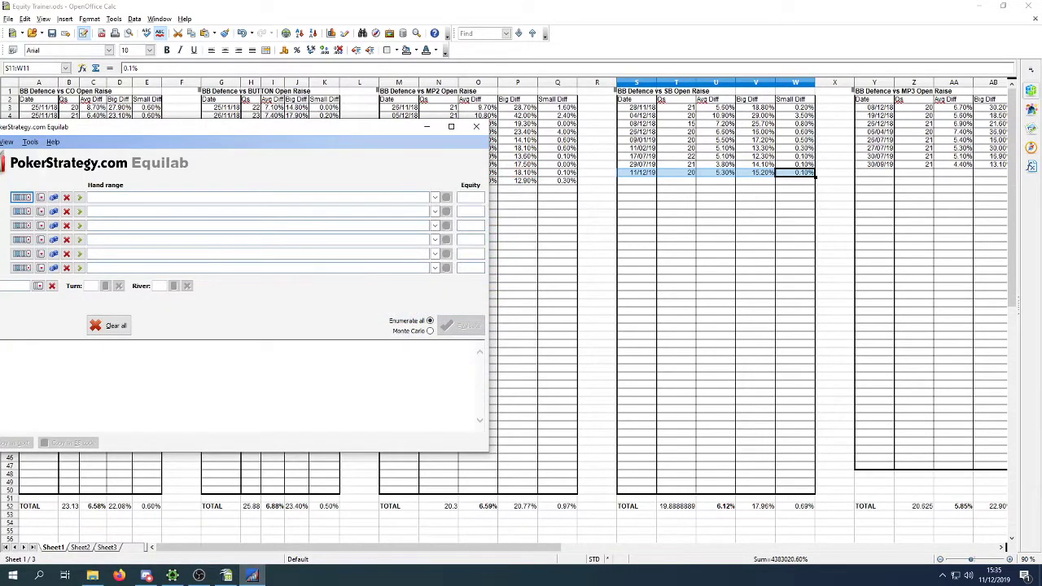
left_click_drag(325, 126, 433, 115)
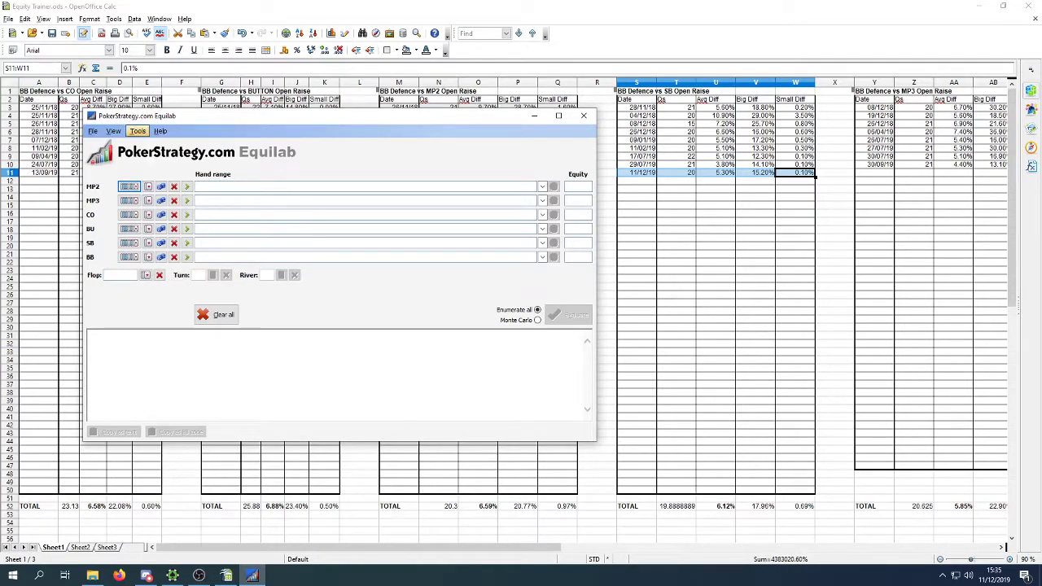
left_click(137, 131)
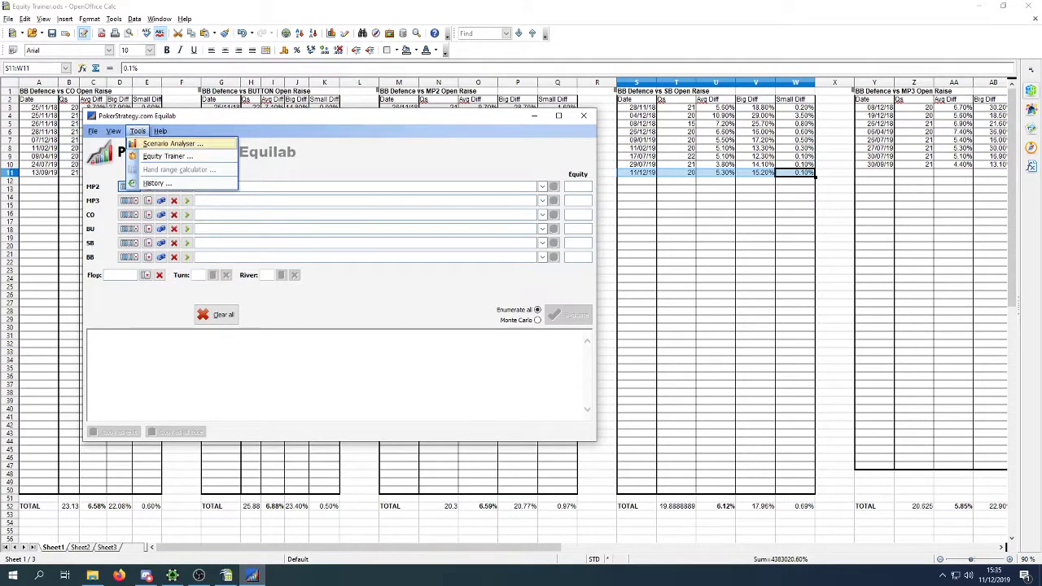
key("Escape")
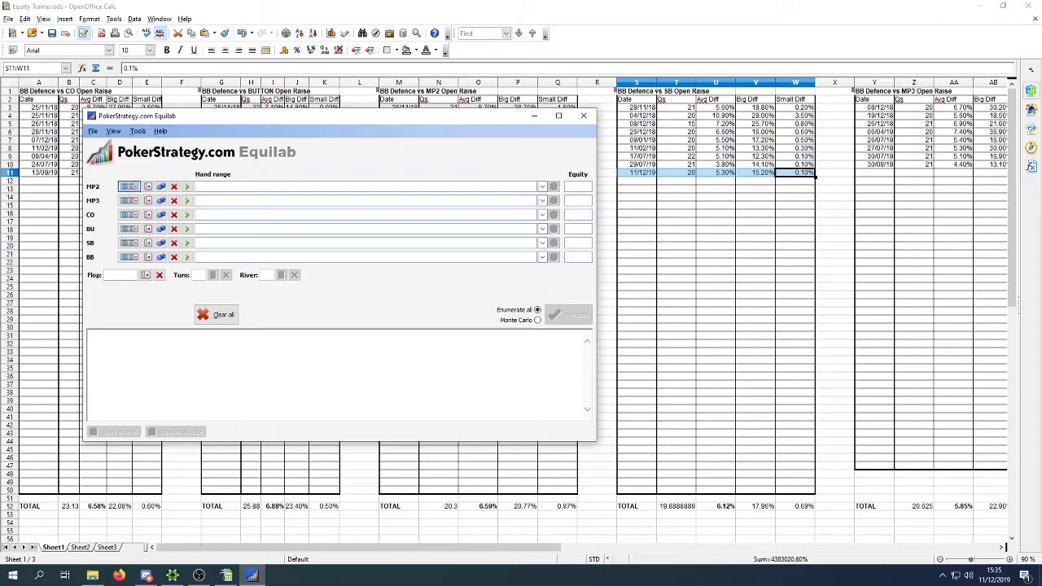